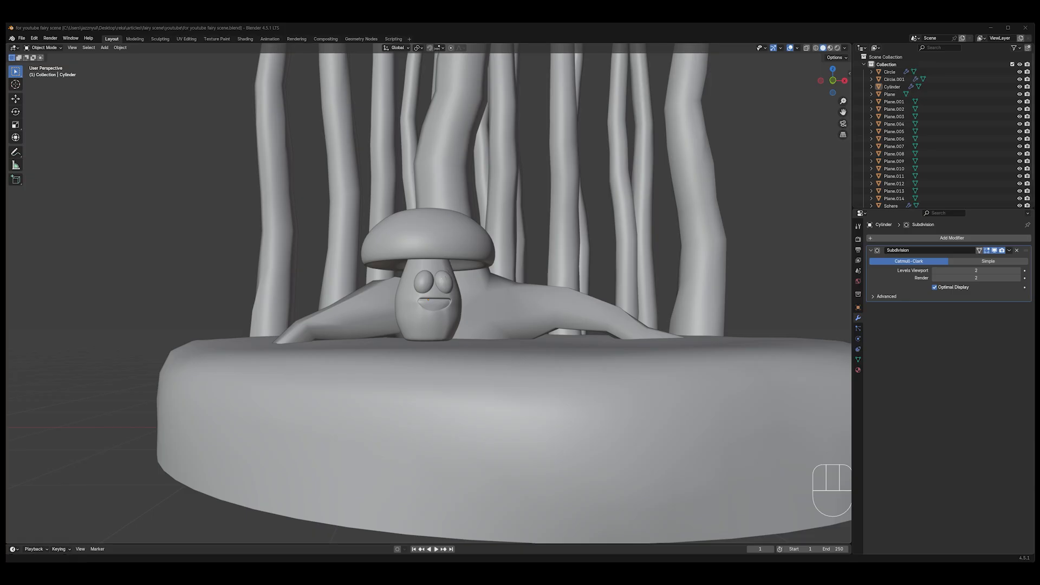
# Unlink the brown tree image in the UV Editing workspace and return to Object Mode
pyautogui.click(187, 39)
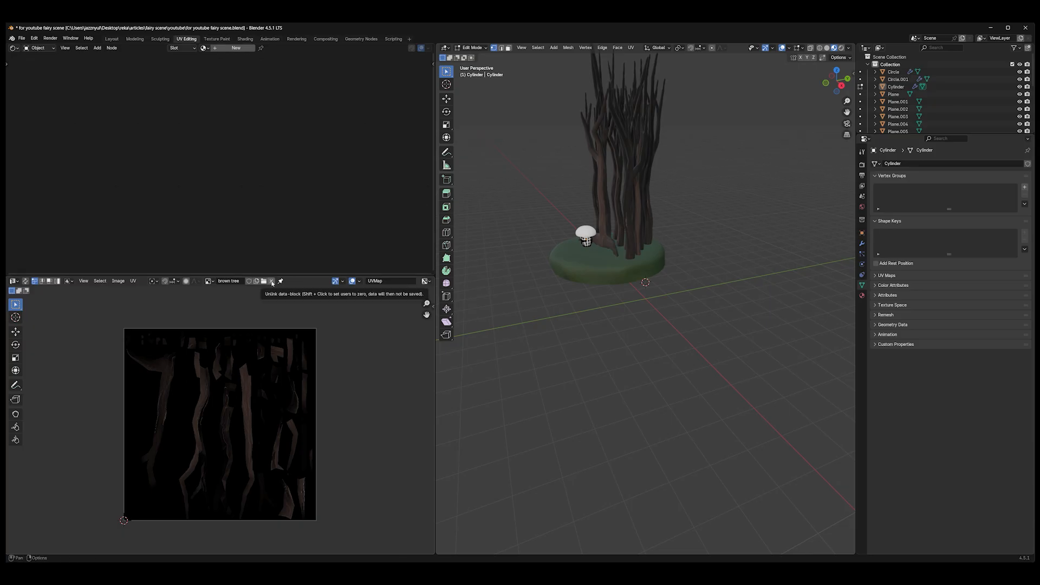
pyautogui.click(273, 281)
pyautogui.click(471, 47)
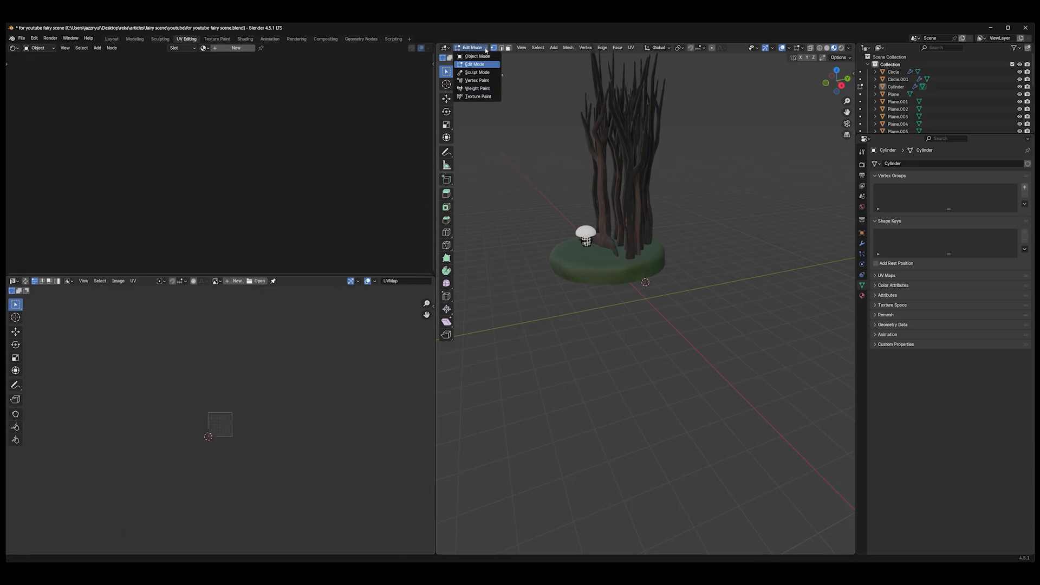
pyautogui.click(477, 56)
# Select the mushroom's eye spheres and enter Edit Mode to show their UV layout
pyautogui.hotkey('shift', '`')
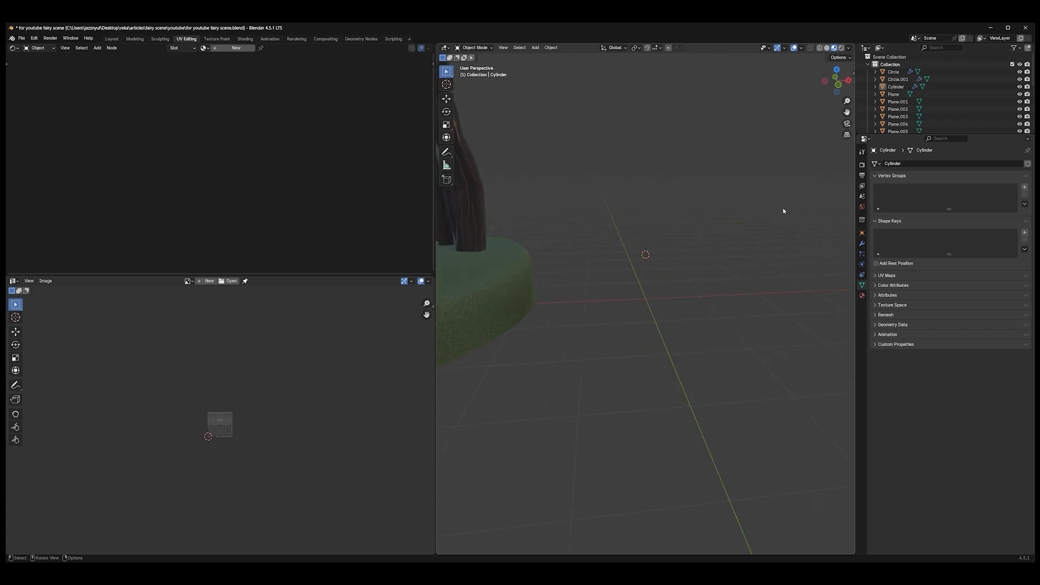
pyautogui.press('Escape')
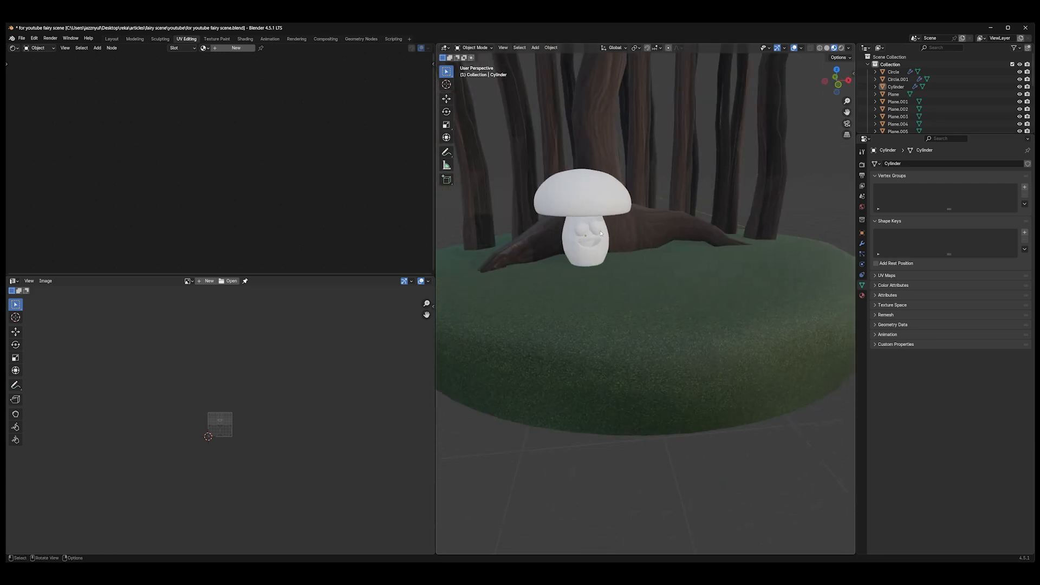
pyautogui.click(599, 233)
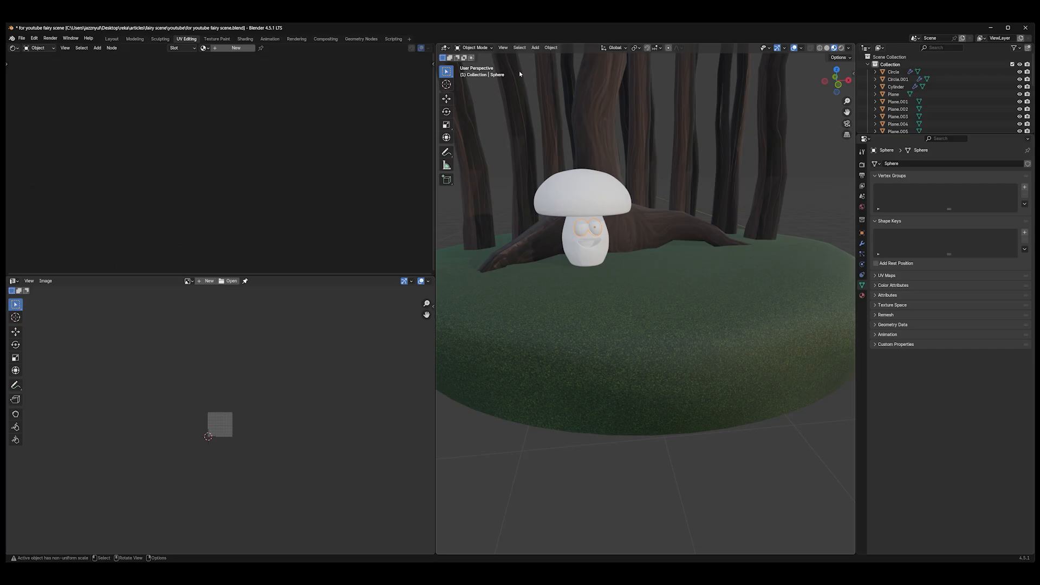
pyautogui.click(489, 50)
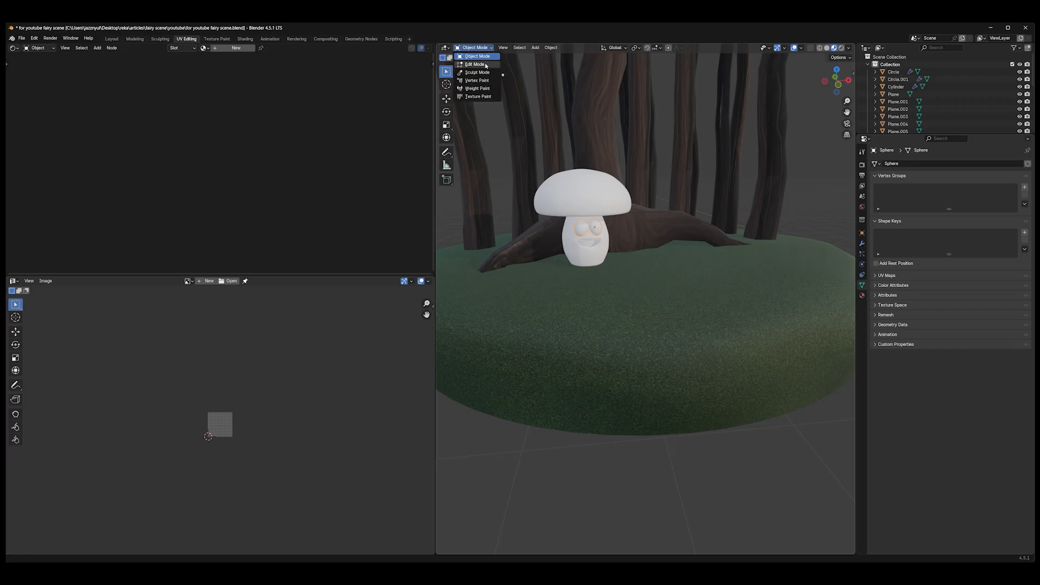
pyautogui.click(477, 61)
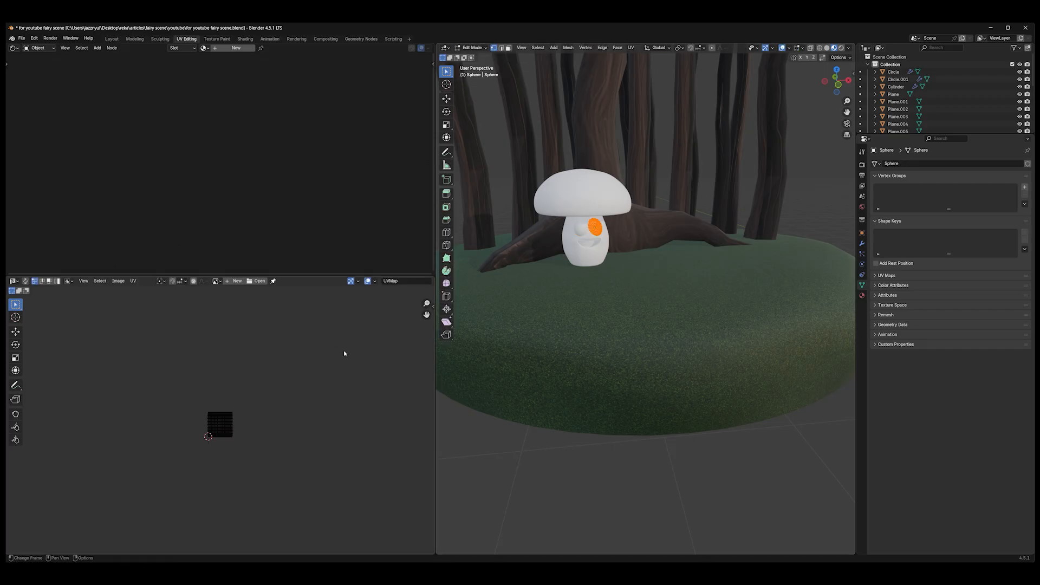
pyautogui.press('Home')
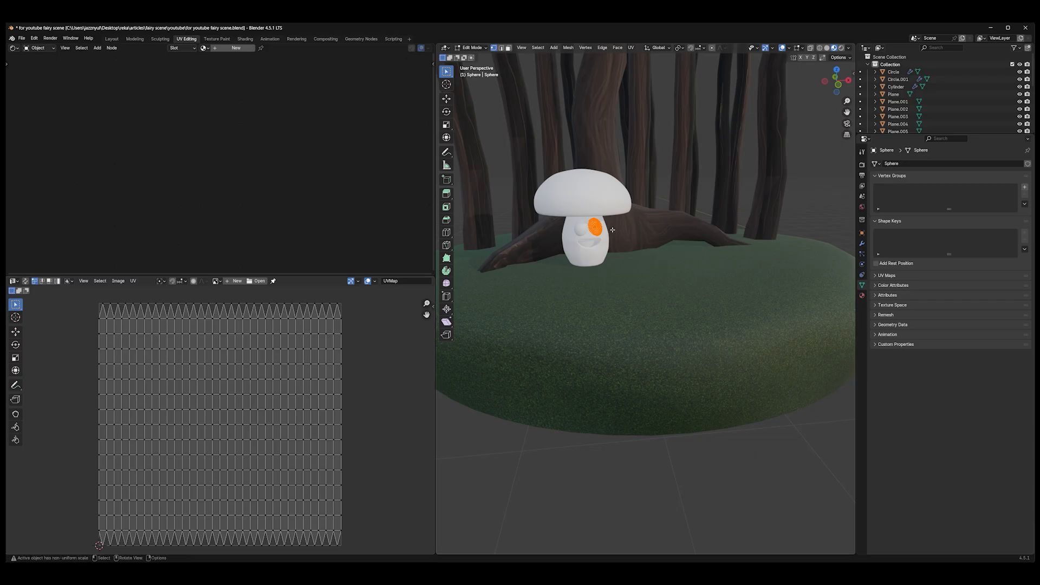
# Unwrap the eye mesh with Smart UV Project using an island margin of 0.020
pyautogui.press('u')
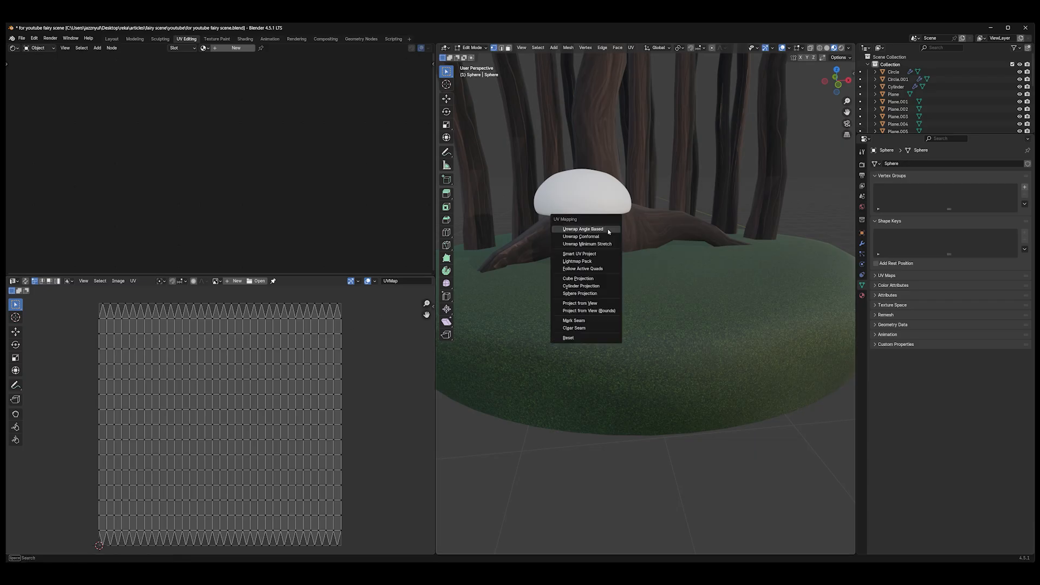
pyautogui.click(585, 255)
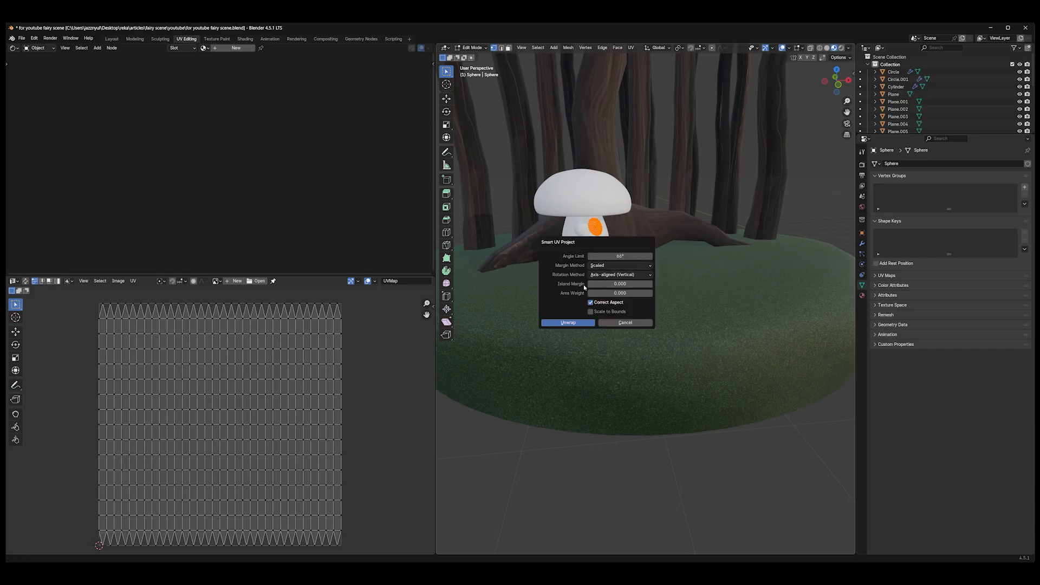
pyautogui.moveTo(652, 286); pyautogui.dragTo(657, 286)
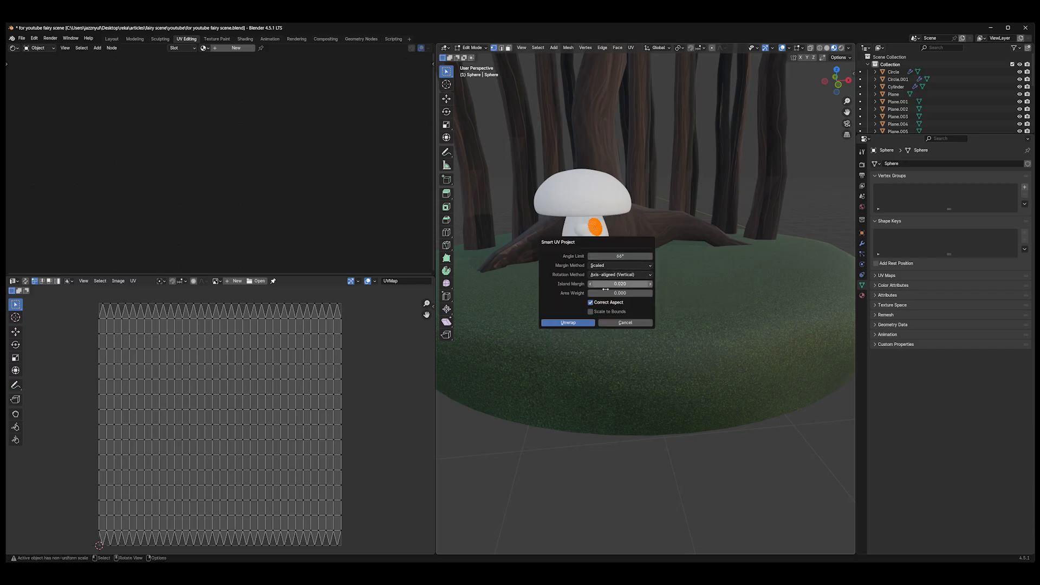
pyautogui.click(572, 323)
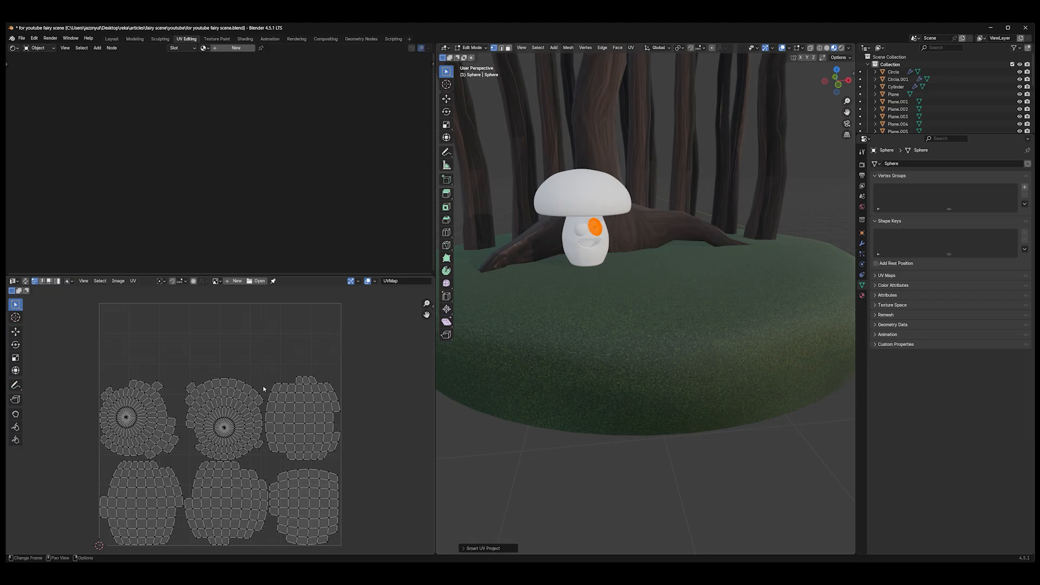
# Create a new 2048 x 2048 px image named "mushroom eyes" with Alpha turned off
pyautogui.click(228, 281)
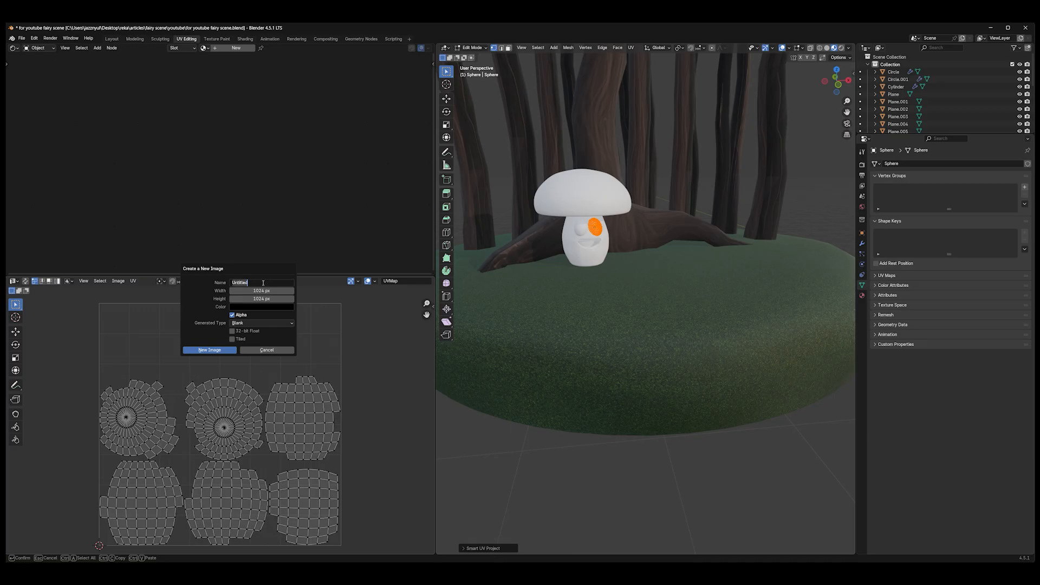
pyautogui.write('mushroom eyes')
pyautogui.click(258, 291)
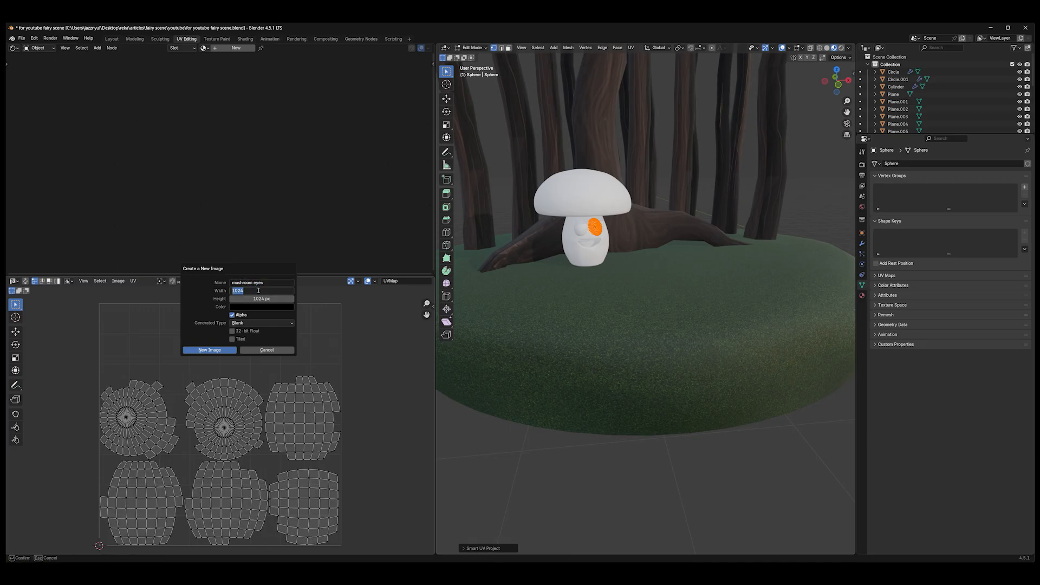
pyautogui.write('2048')
pyautogui.press('Tab')
pyautogui.write('2048')
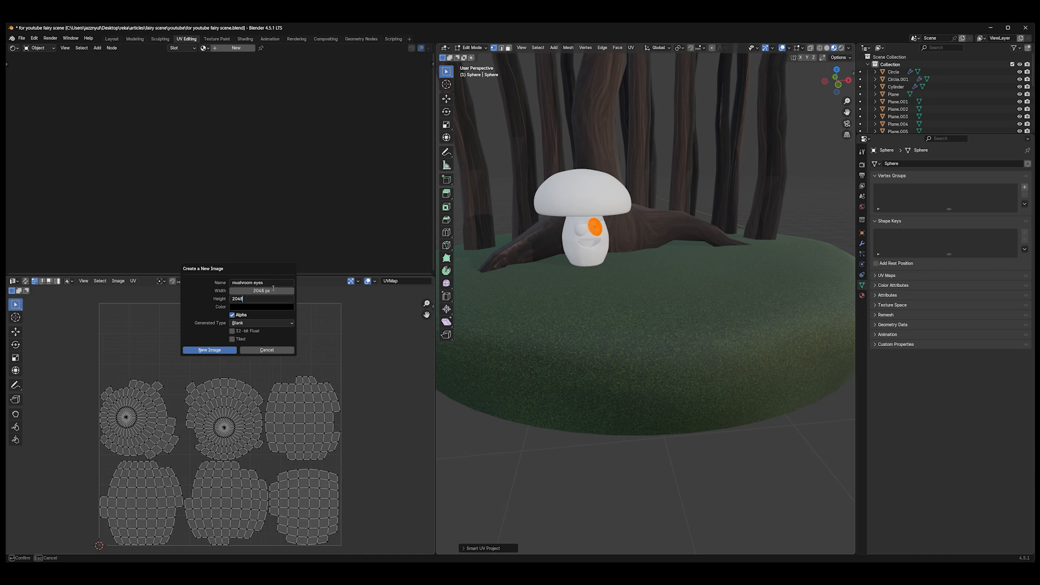
pyautogui.click(236, 316)
pyautogui.click(233, 316)
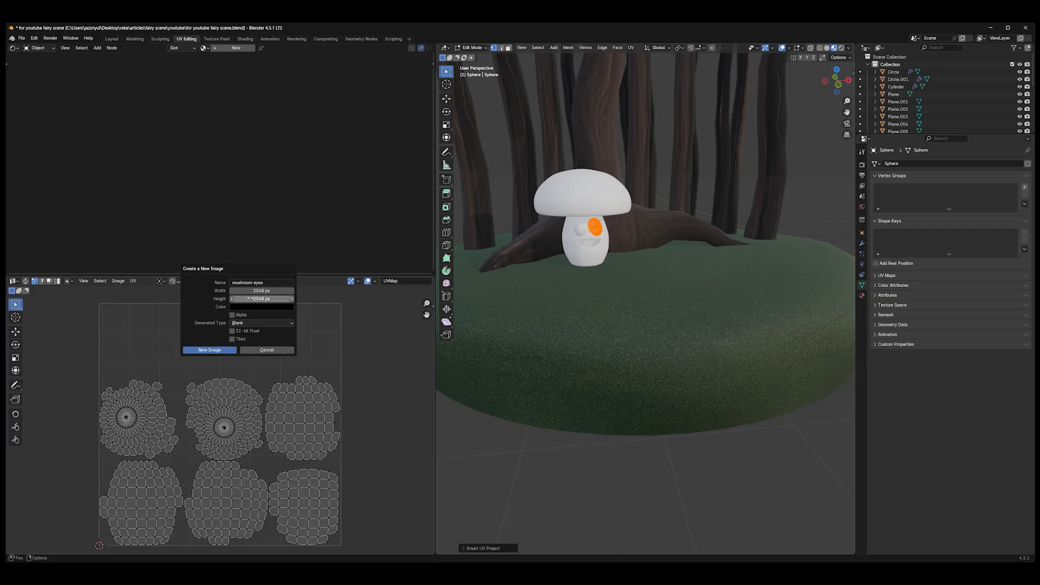
pyautogui.click(215, 351)
pyautogui.scroll(-10, 290, 365)
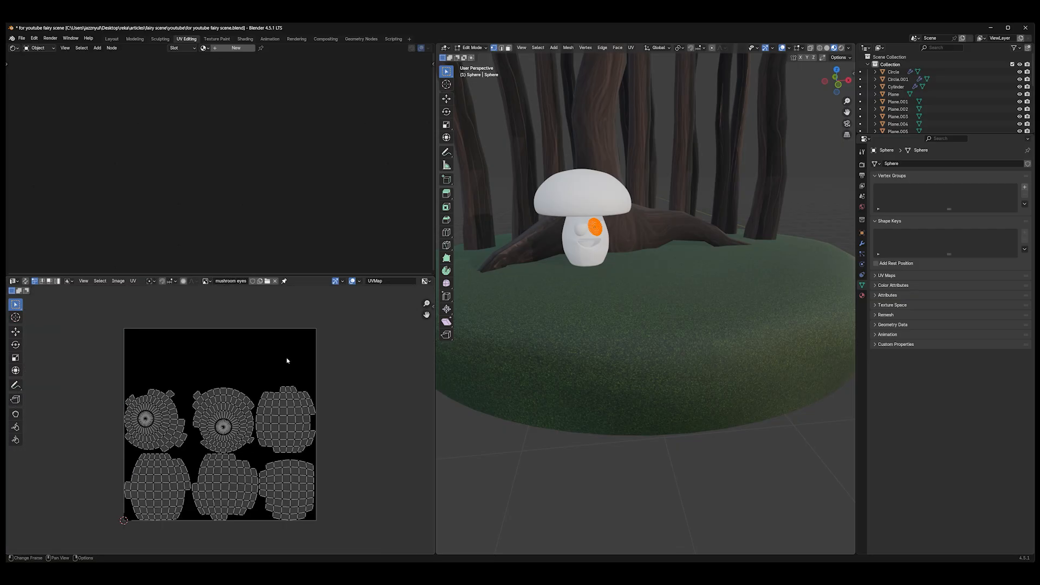
pyautogui.scroll(1, 300, 357)
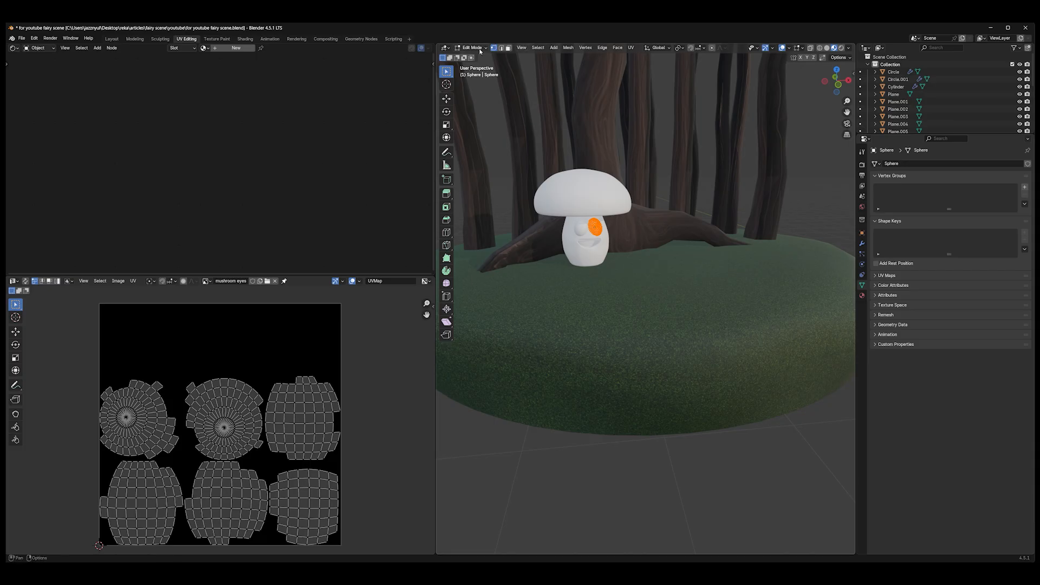
# Return to Object Mode and give the eyes a new material named "mushroom eyes"
pyautogui.click(472, 48)
pyautogui.click(478, 56)
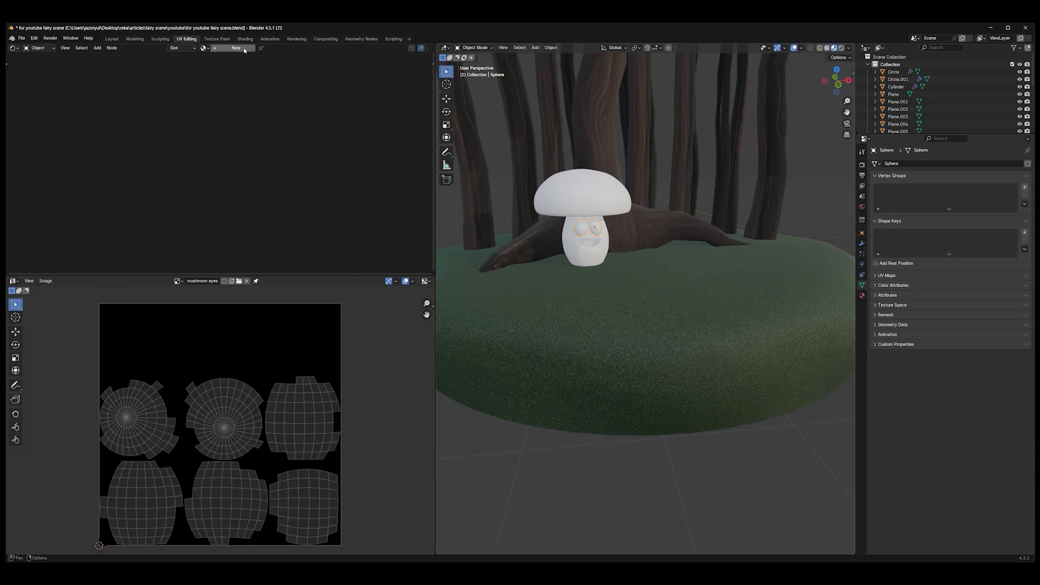
pyautogui.click(215, 48)
pyautogui.click(229, 49)
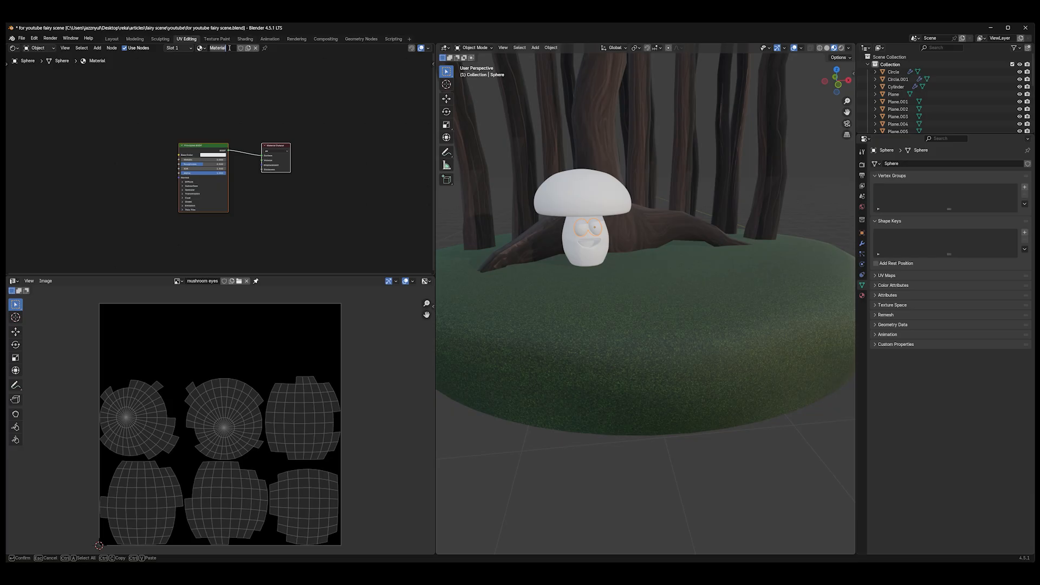
pyautogui.write('mushroom')
pyautogui.write(' eyes')
pyautogui.press('Return')
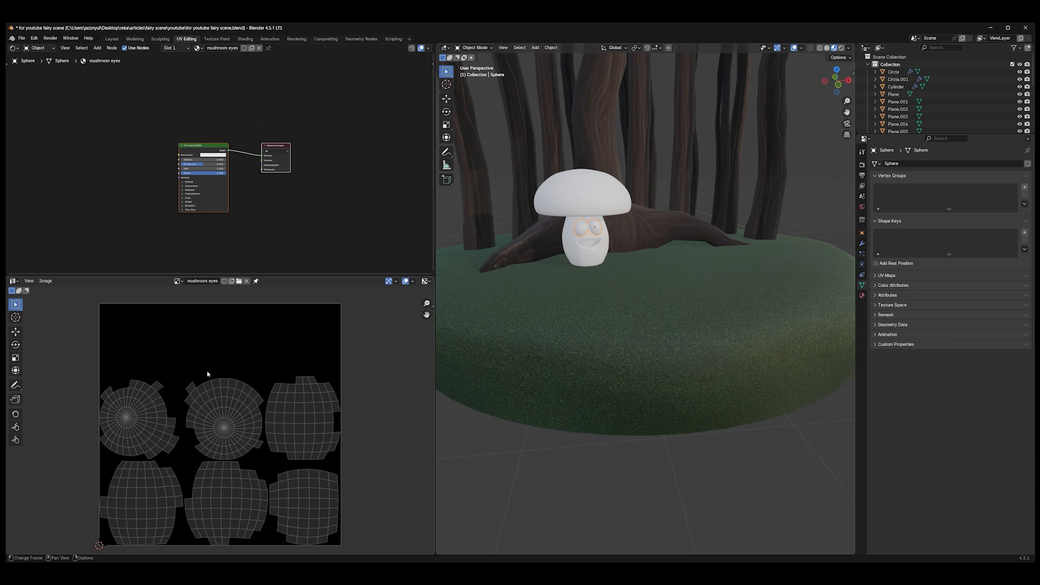
# Add an Image Texture node using the mushroom eyes image and connect its Color output to the Principled BSDF's Base Color
pyautogui.click(93, 153)
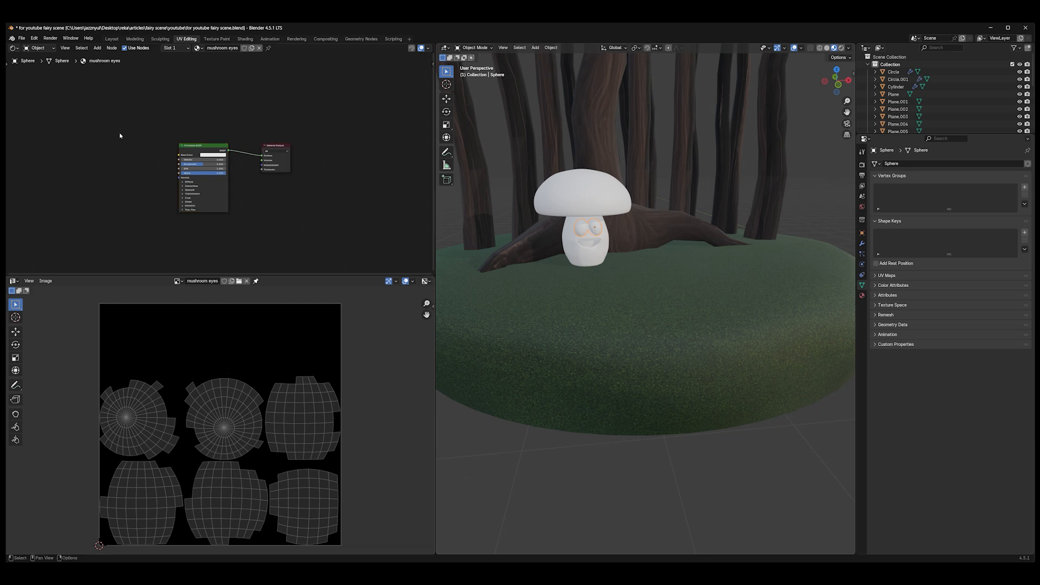
pyautogui.hotkey('shift', 'a')
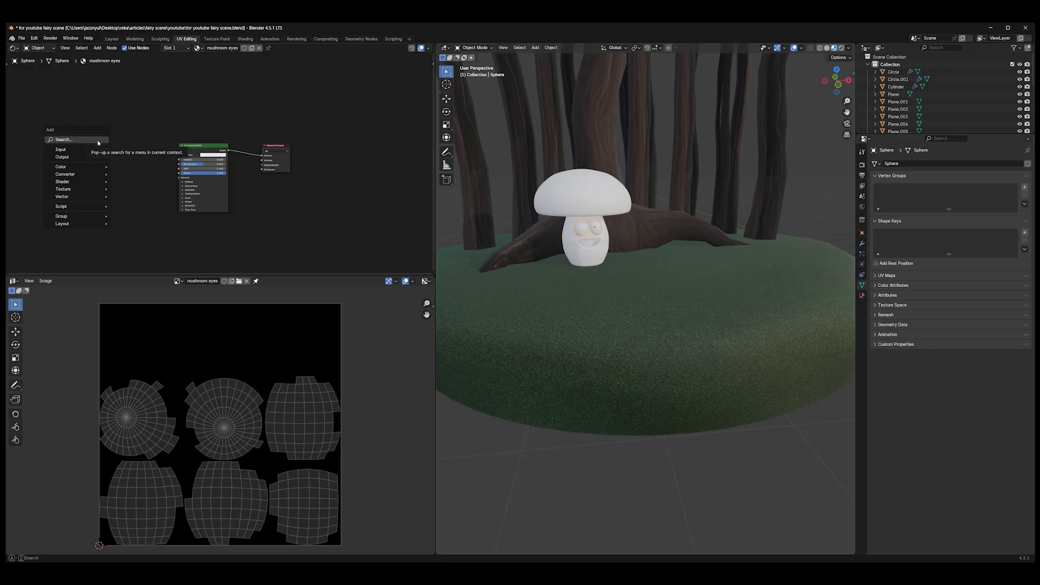
pyautogui.moveTo(93, 189)
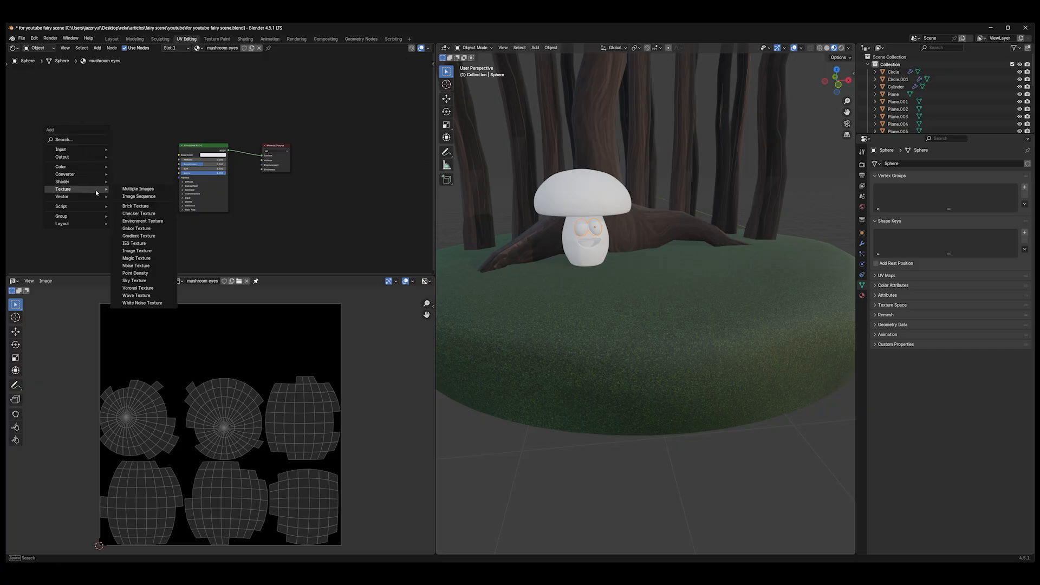
pyautogui.click(136, 251)
pyautogui.click(89, 153)
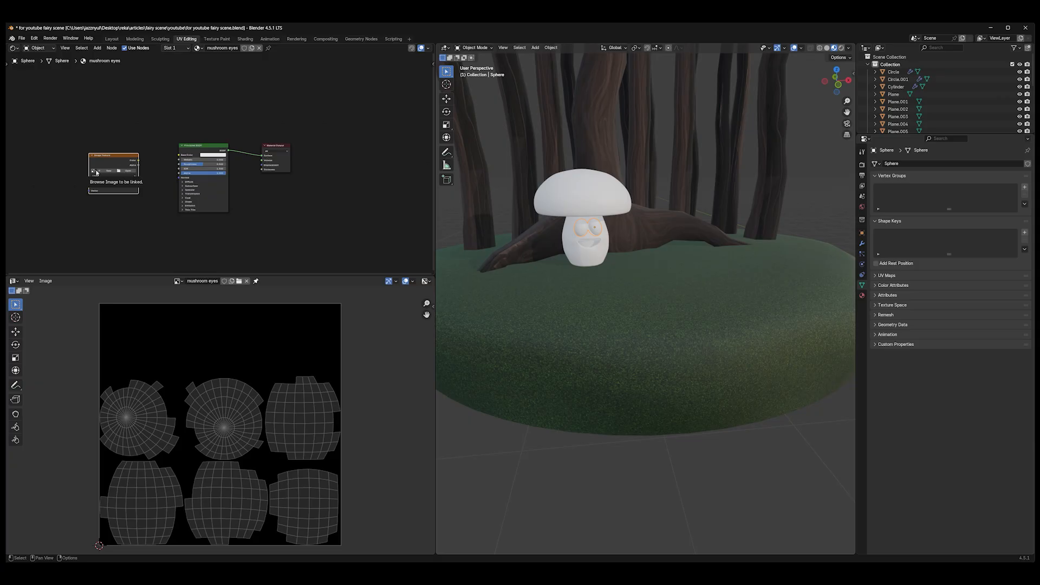
pyautogui.click(96, 172)
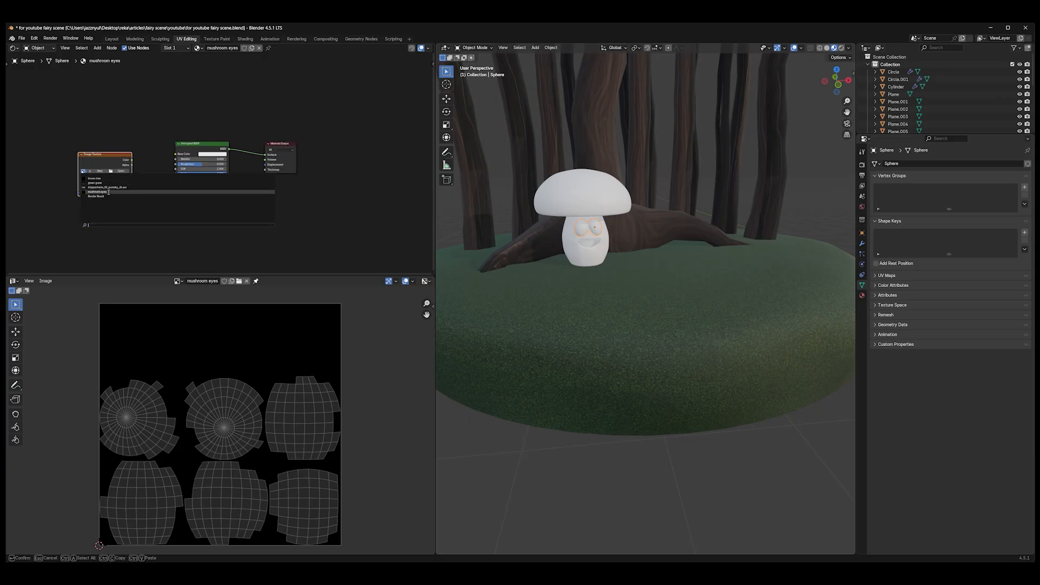
pyautogui.click(108, 193)
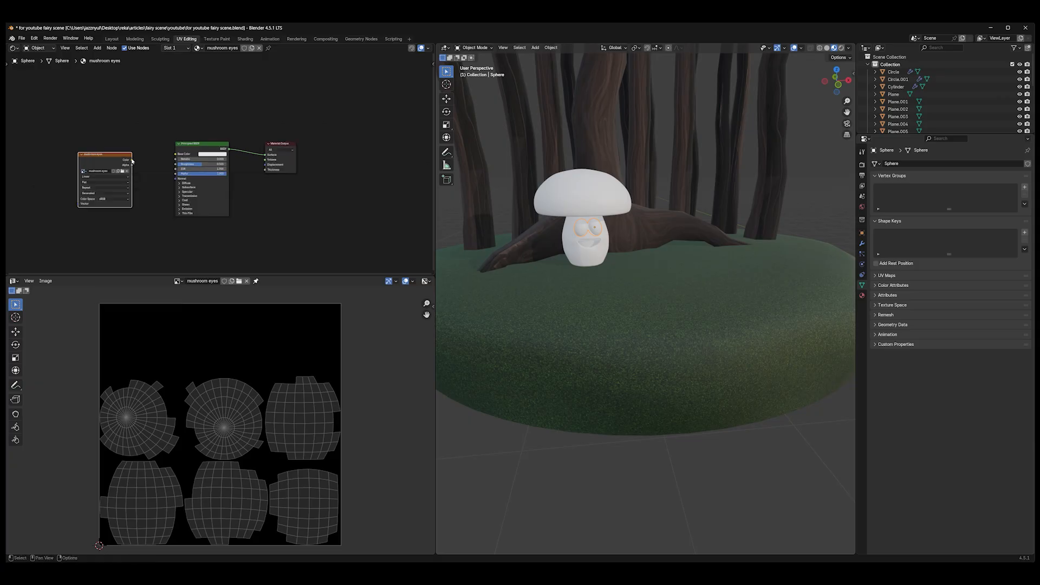
pyautogui.moveTo(131, 159); pyautogui.dragTo(176, 154)
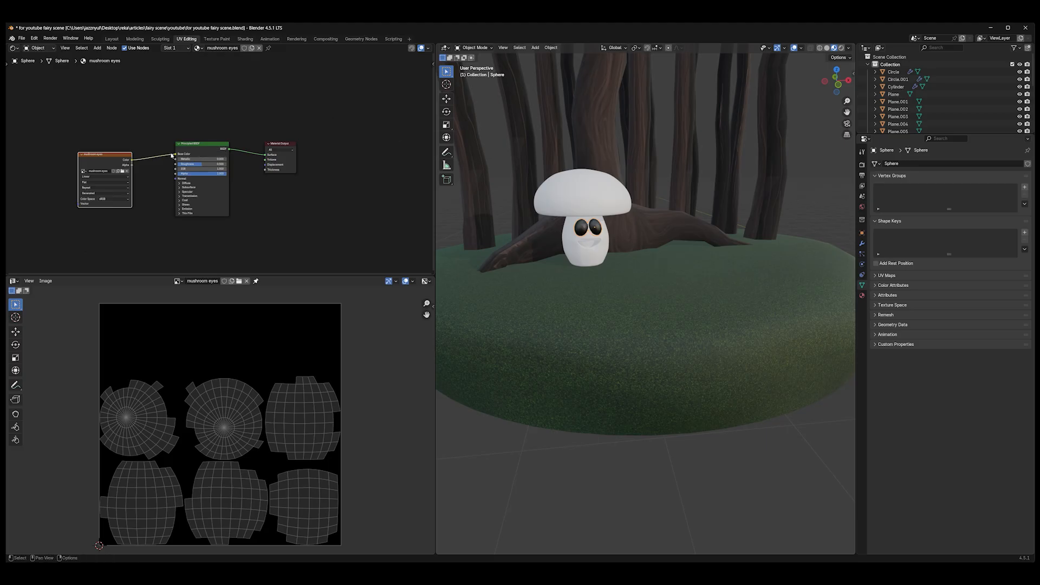
# Switch the eyes to Texture Paint mode with the Fill tool active
pyautogui.click(474, 47)
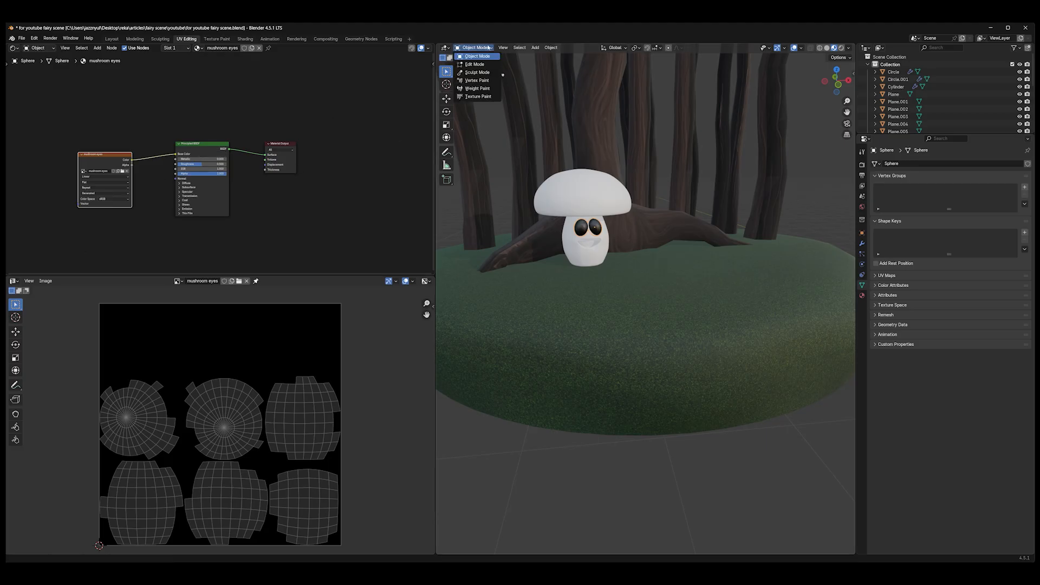
pyautogui.click(477, 97)
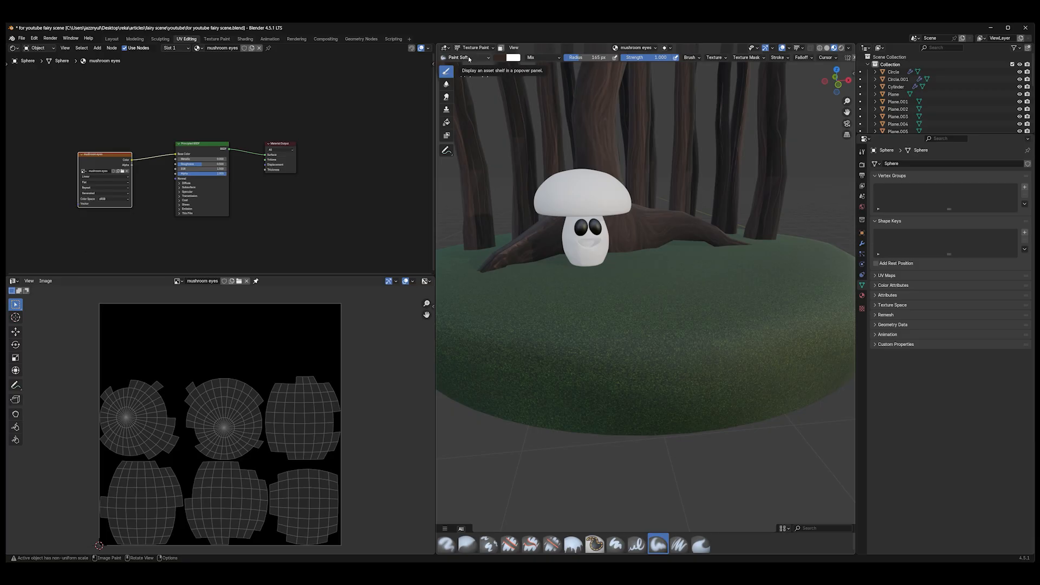
pyautogui.click(447, 124)
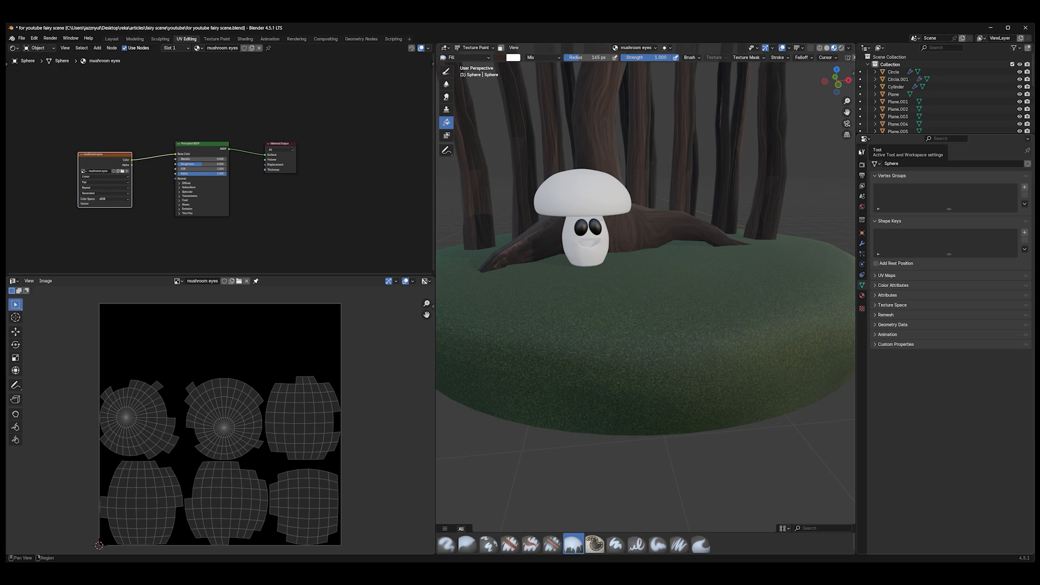
# Set the Fill brush's colour to a neutral light grey in the tool settings
pyautogui.click(862, 152)
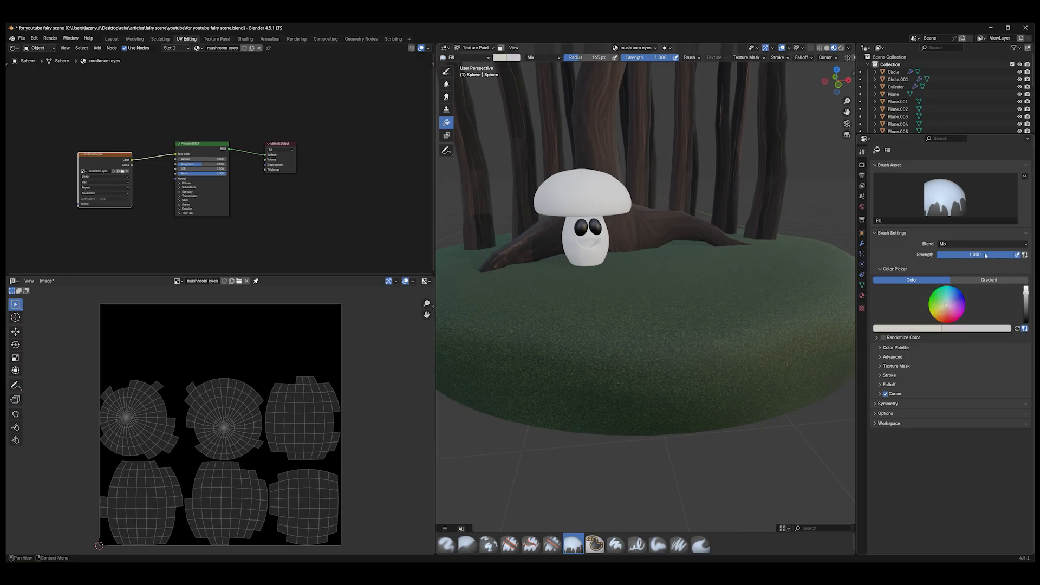
pyautogui.moveTo(1027, 293); pyautogui.dragTo(1026, 285)
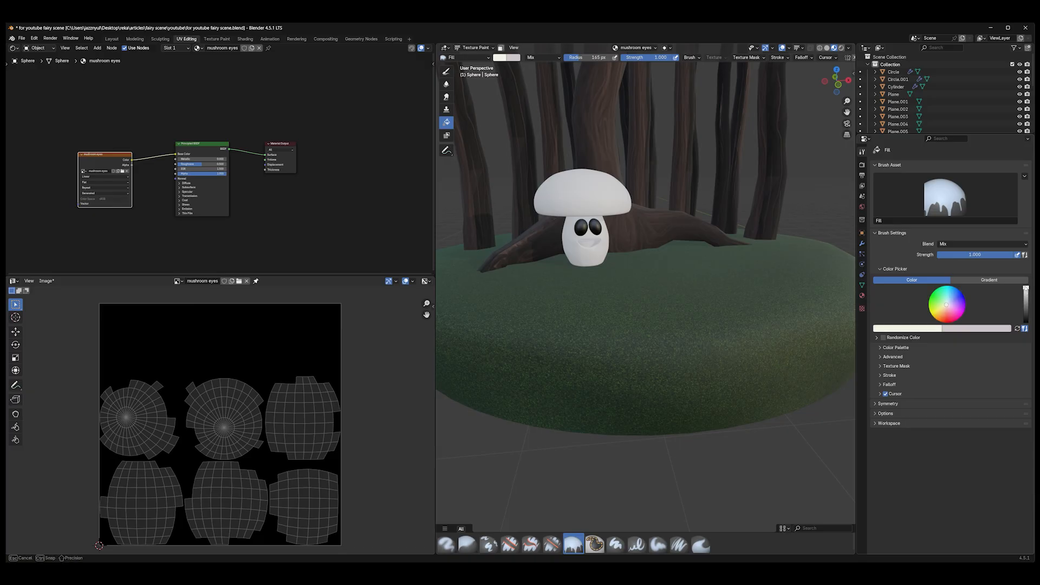
pyautogui.moveTo(946, 307); pyautogui.dragTo(950, 306)
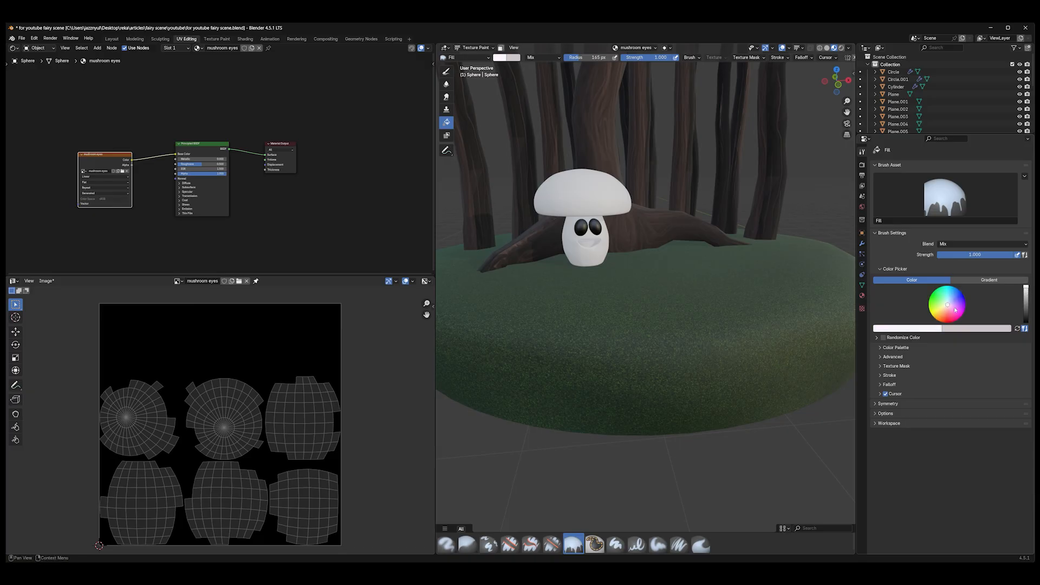
pyautogui.click(1027, 294)
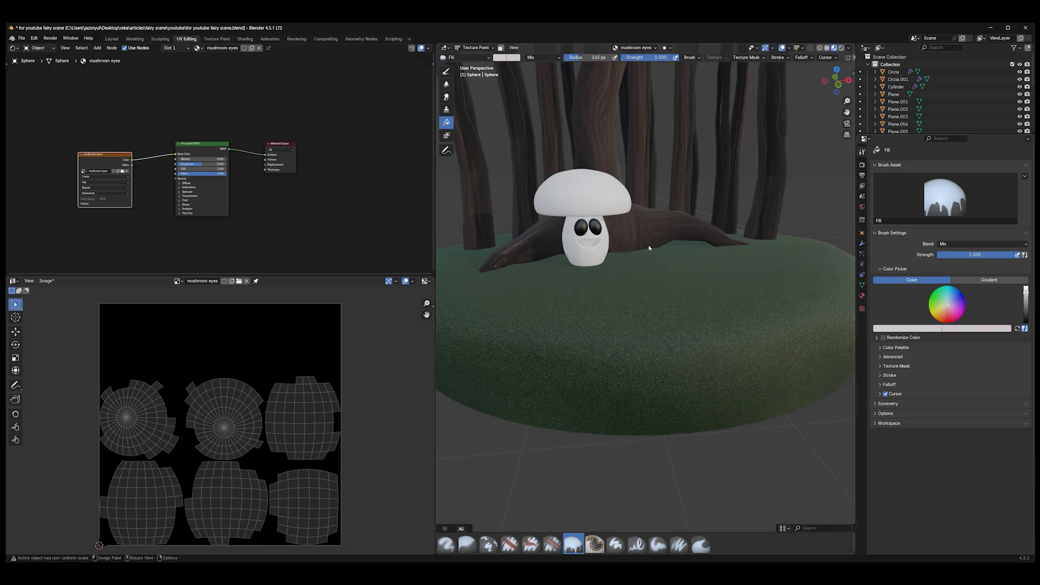
# Fill the eyes with the light grey colour and switch to the Paint Hard brush
pyautogui.click(596, 233)
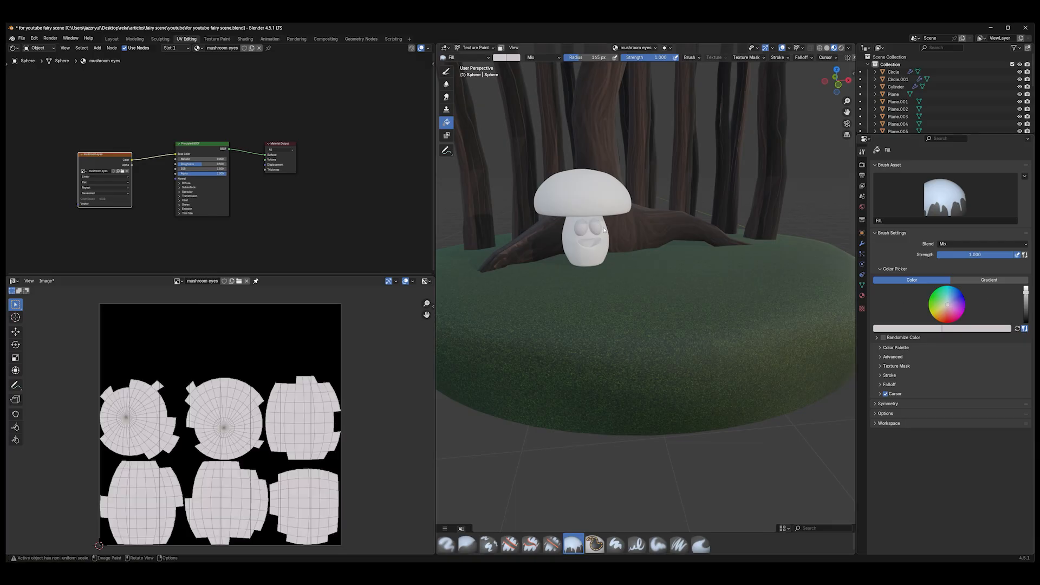
pyautogui.click(486, 59)
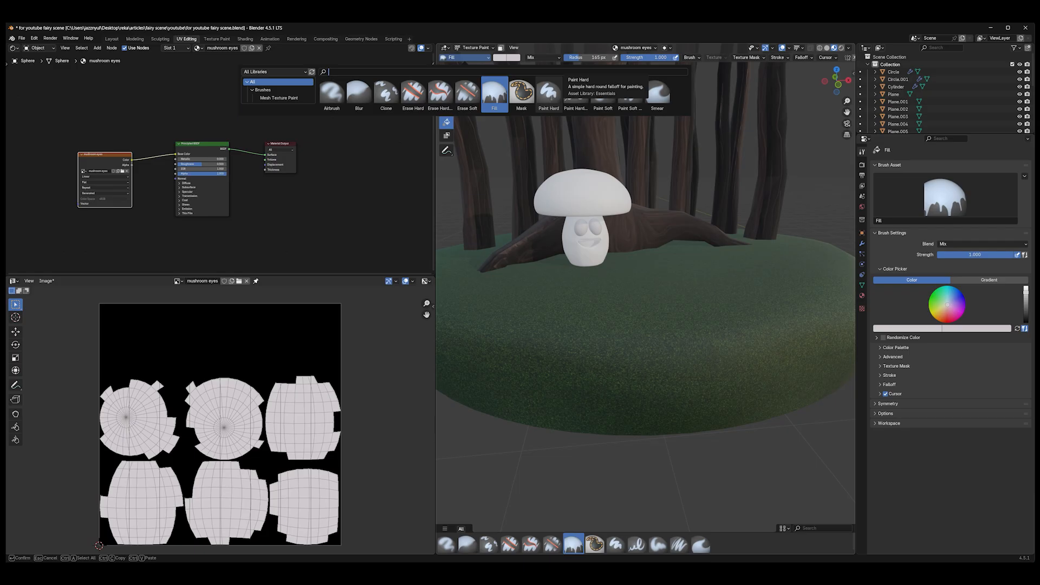
pyautogui.click(549, 92)
# Isolate the eyes in a front view and set the brush radius to 139 px
pyautogui.press('f')
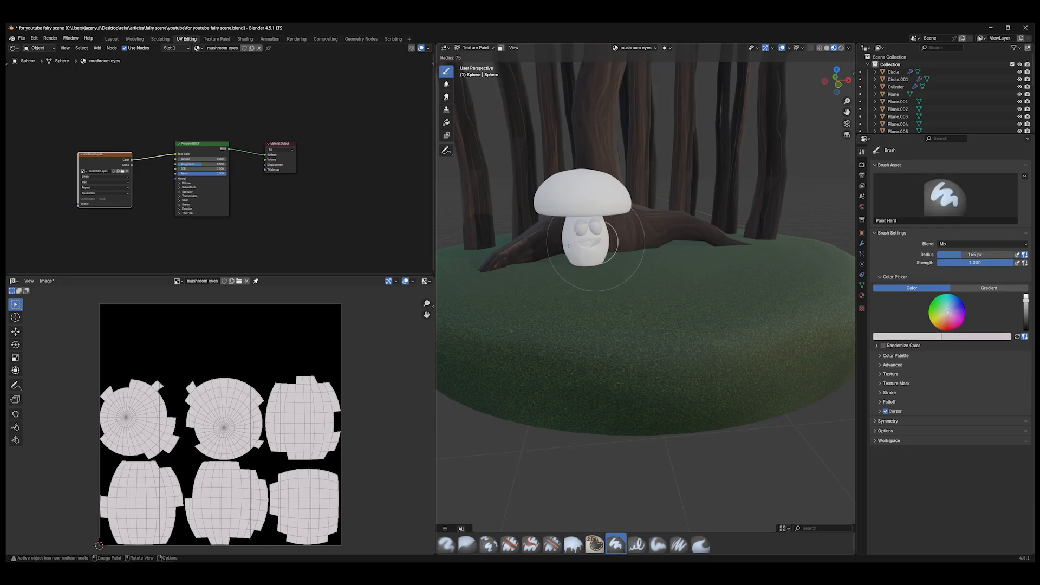
pyautogui.click(588, 232)
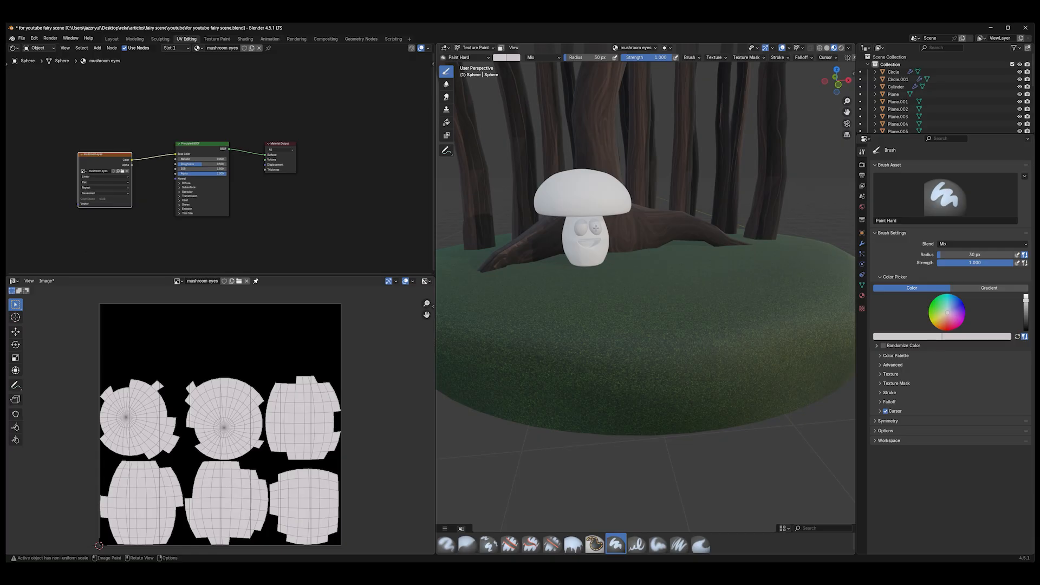
pyautogui.press('KP_Divide')
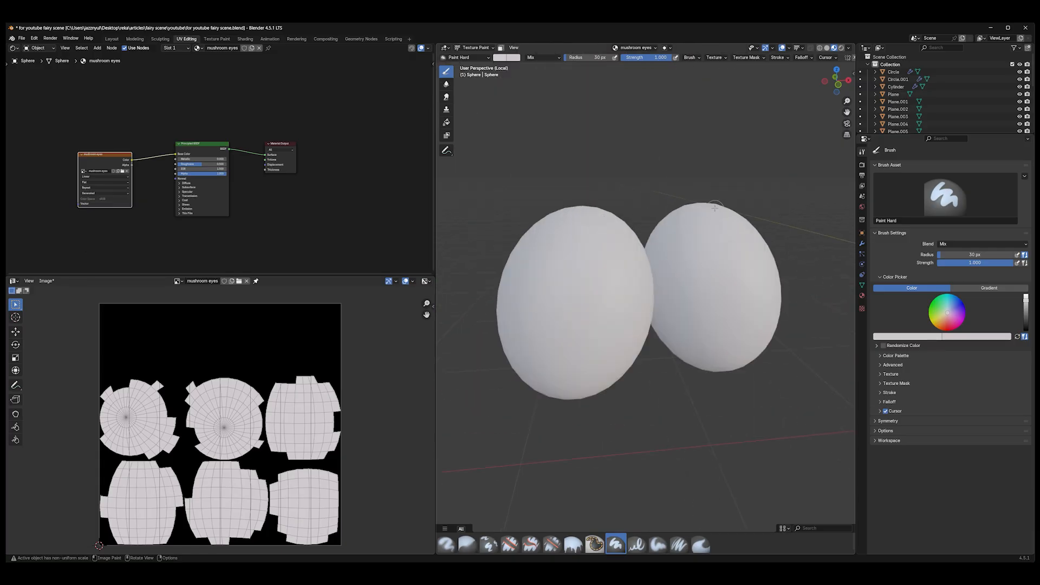
pyautogui.press('KP_1')
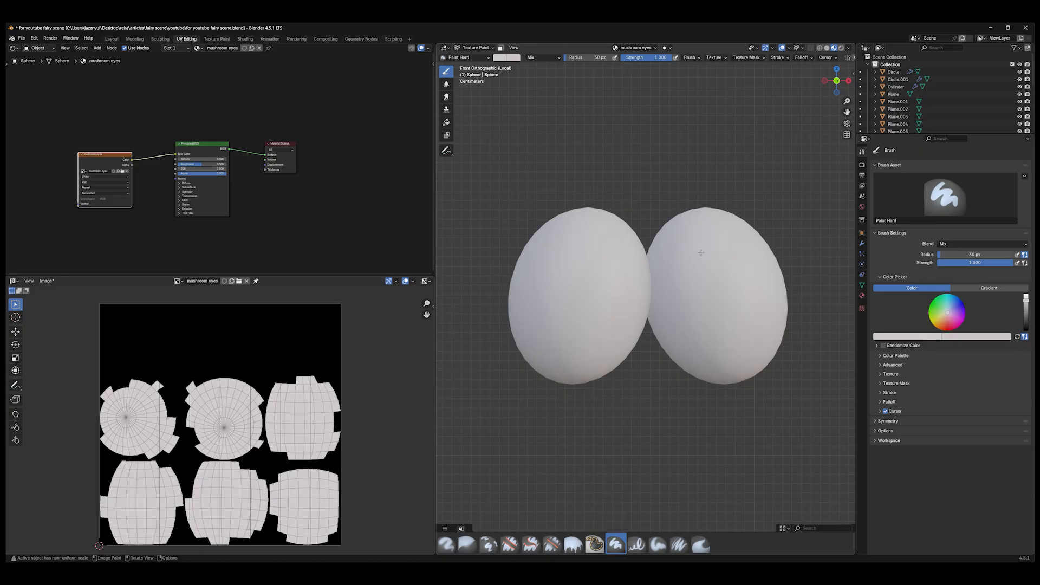
pyautogui.press('f')
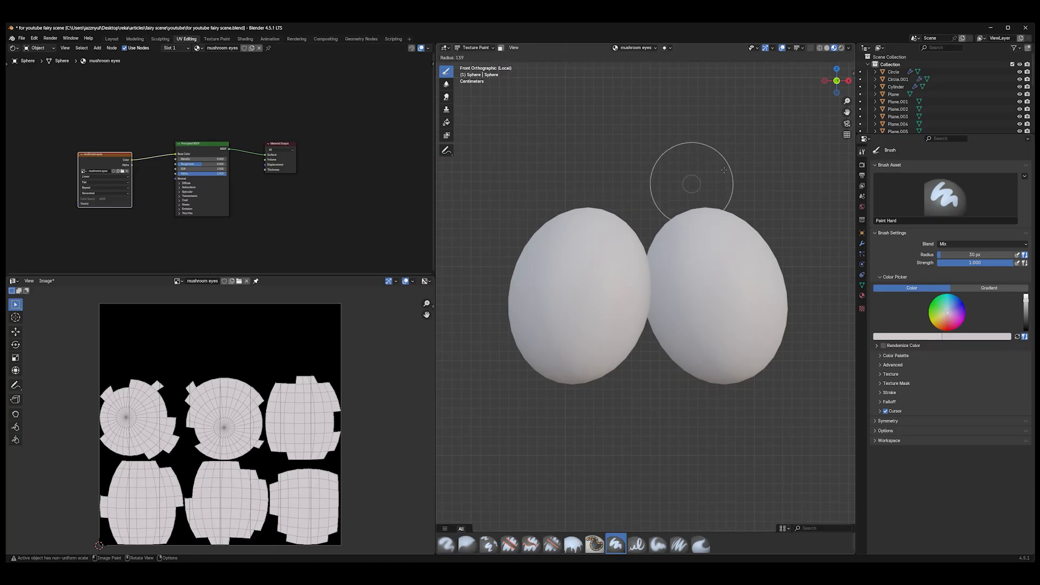
pyautogui.click(723, 170)
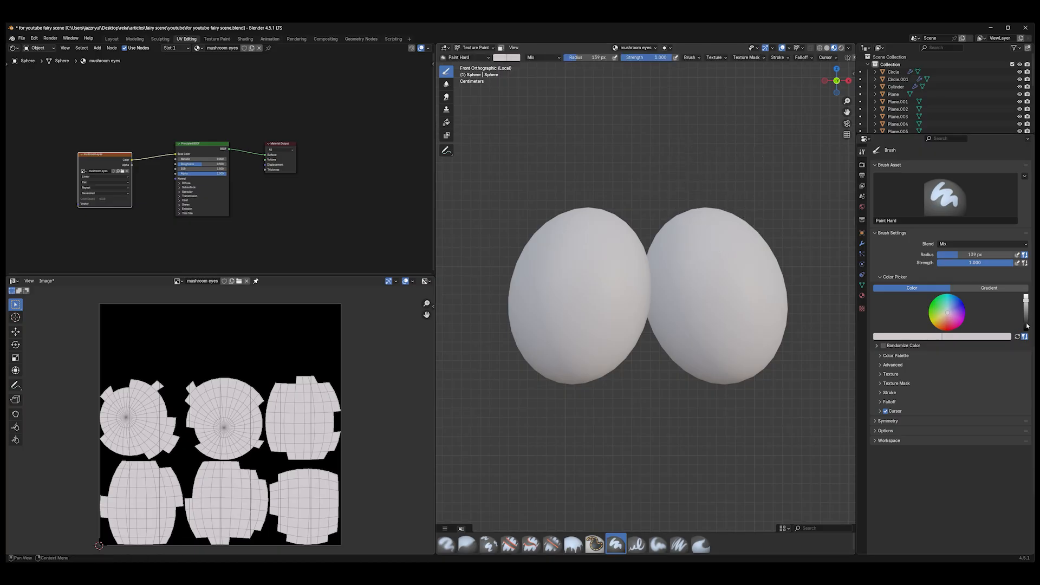
# Set the brush colour to black, paint round pupils on the upper part of the eyes, and return to the full scene
pyautogui.moveTo(1026, 326); pyautogui.dragTo(1026, 332)
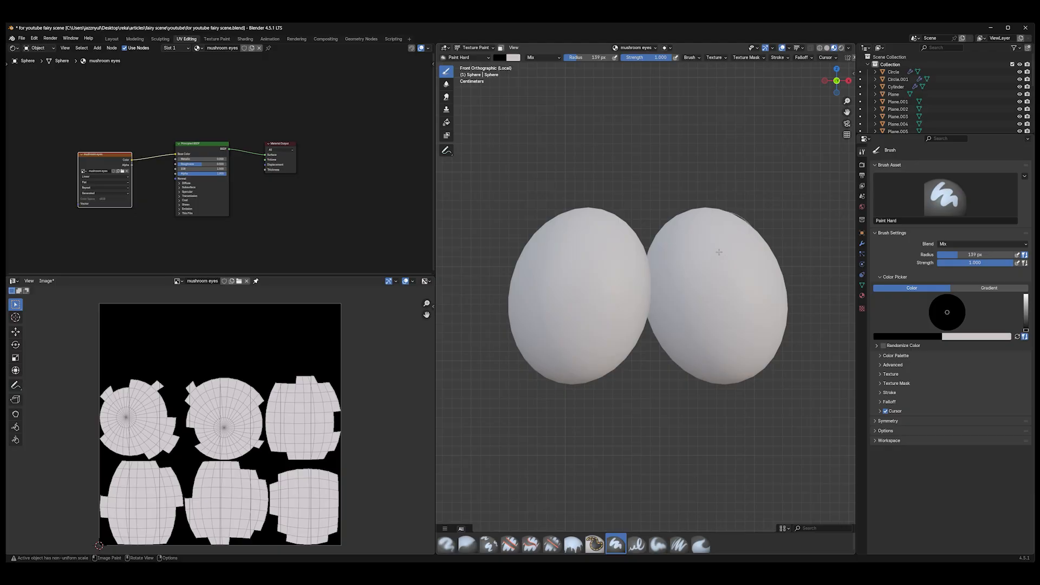
pyautogui.click(718, 256)
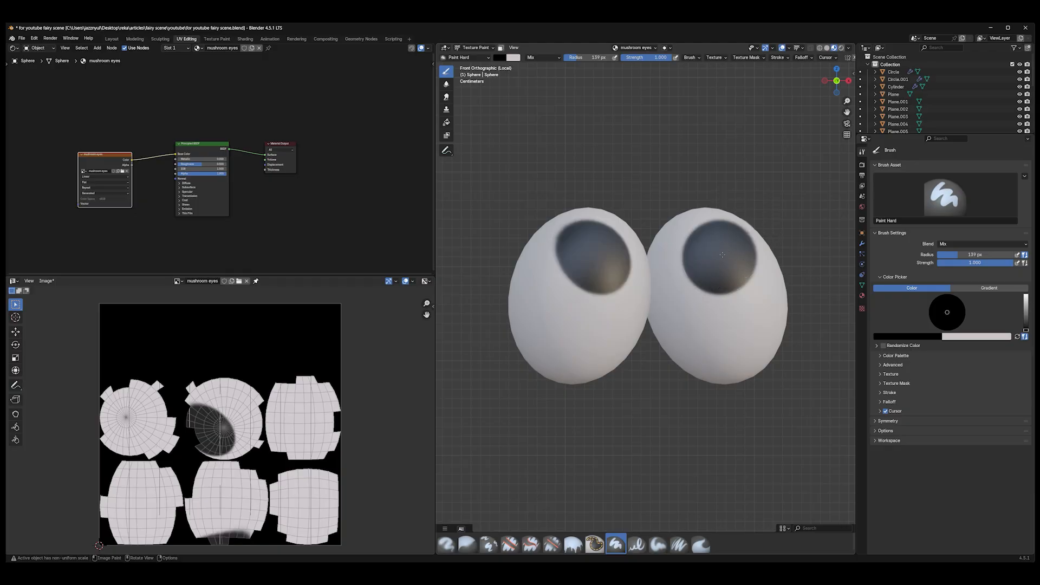
pyautogui.press('KP_Divide')
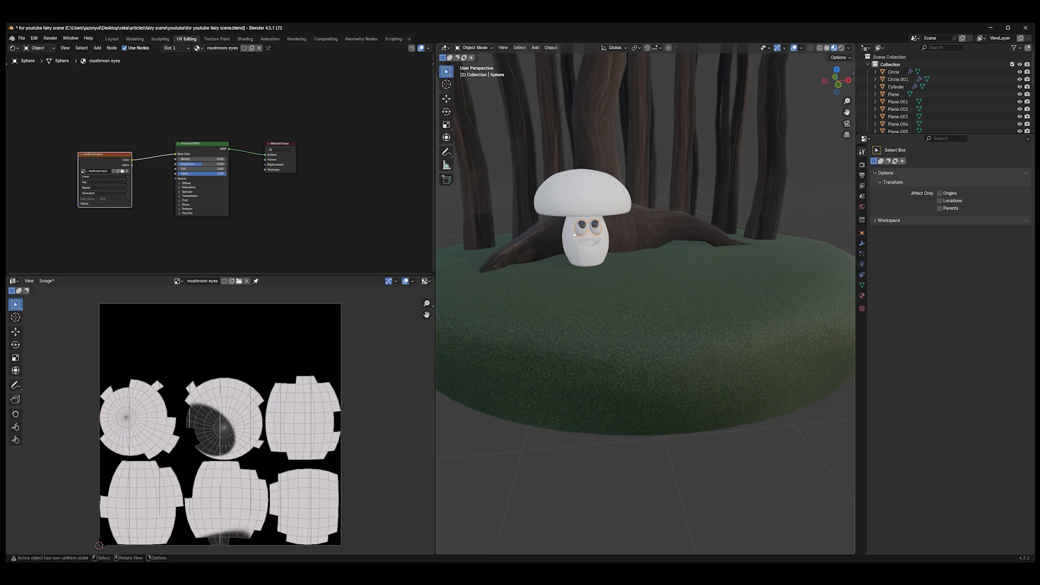
# Put the eyes back in Texture Paint mode and save their painted texture as mushroom eyes.png in the youtube folder
pyautogui.hotkey('ctrl', 'Tab')
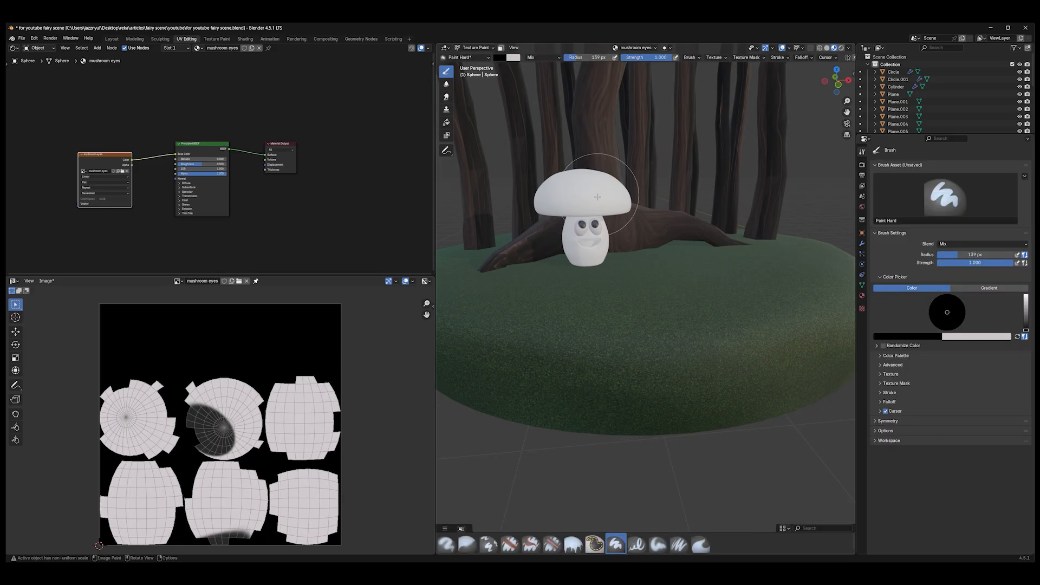
pyautogui.click(46, 281)
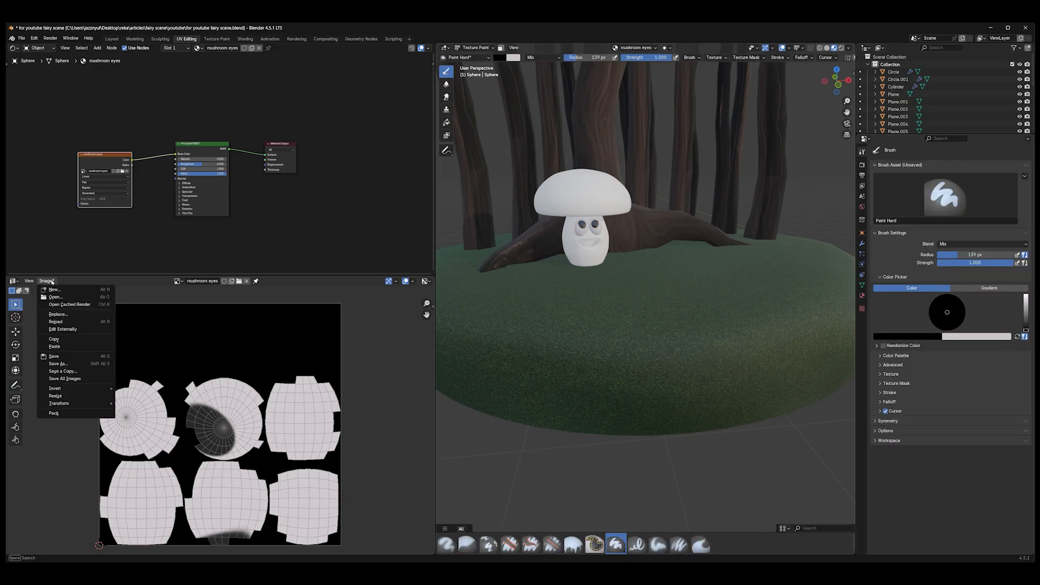
pyautogui.click(57, 363)
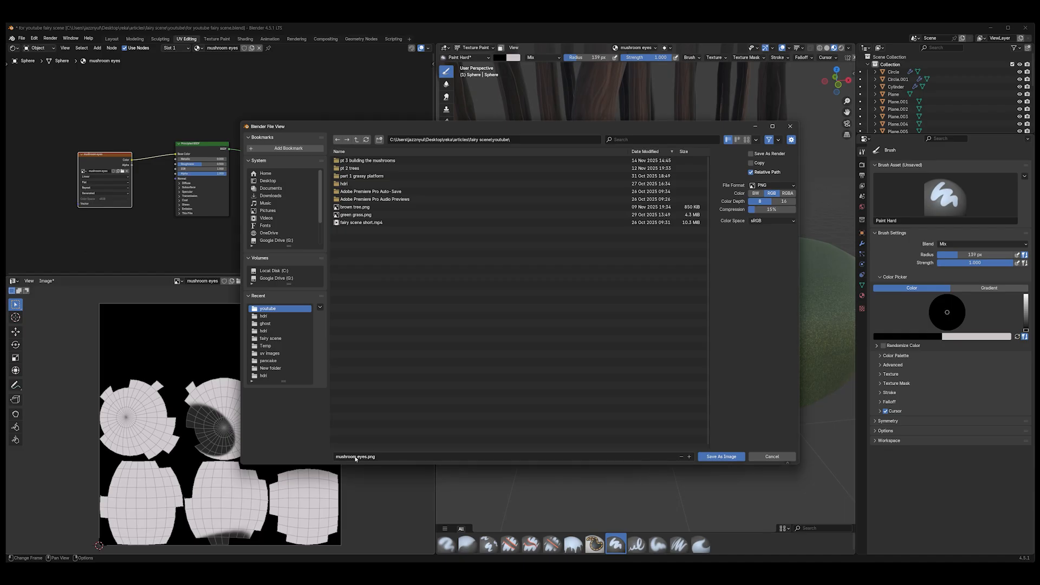
pyautogui.click(720, 457)
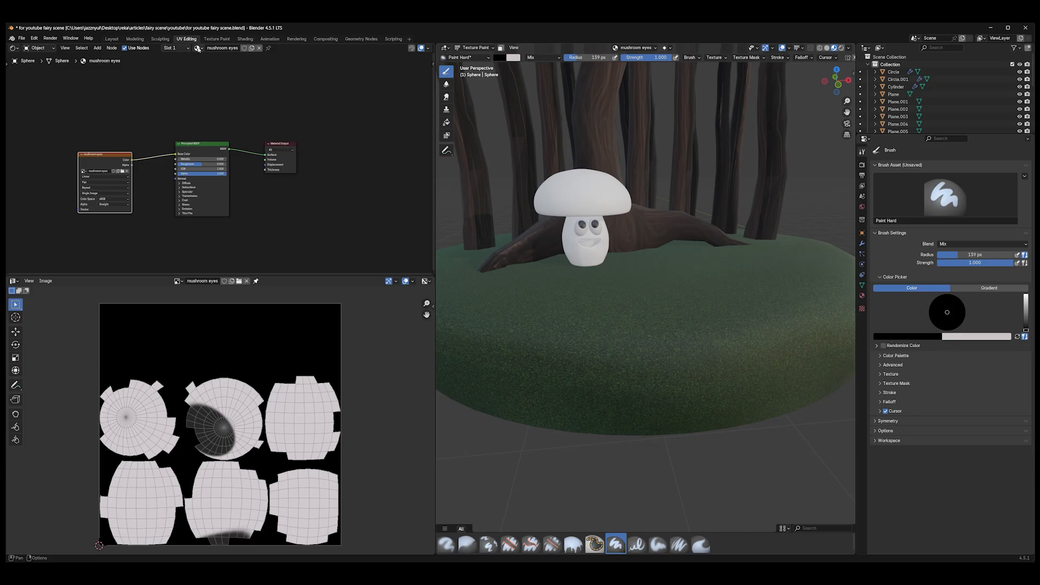
# Return to Object Mode, select the mushroom's stem, and unlink the eyes image from the UV editor
pyautogui.click(474, 48)
pyautogui.click(474, 56)
pyautogui.click(595, 258)
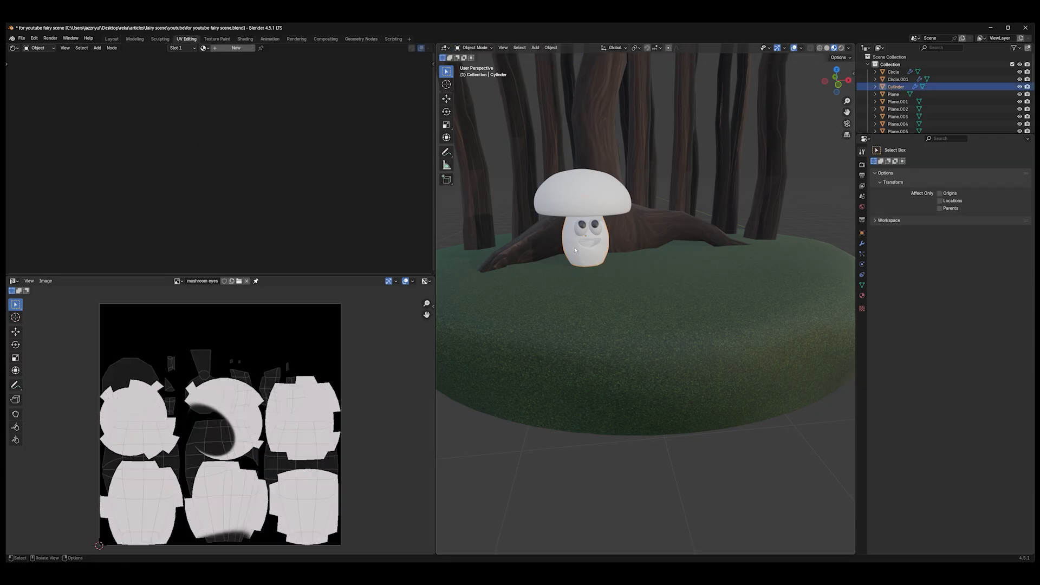
pyautogui.click(246, 282)
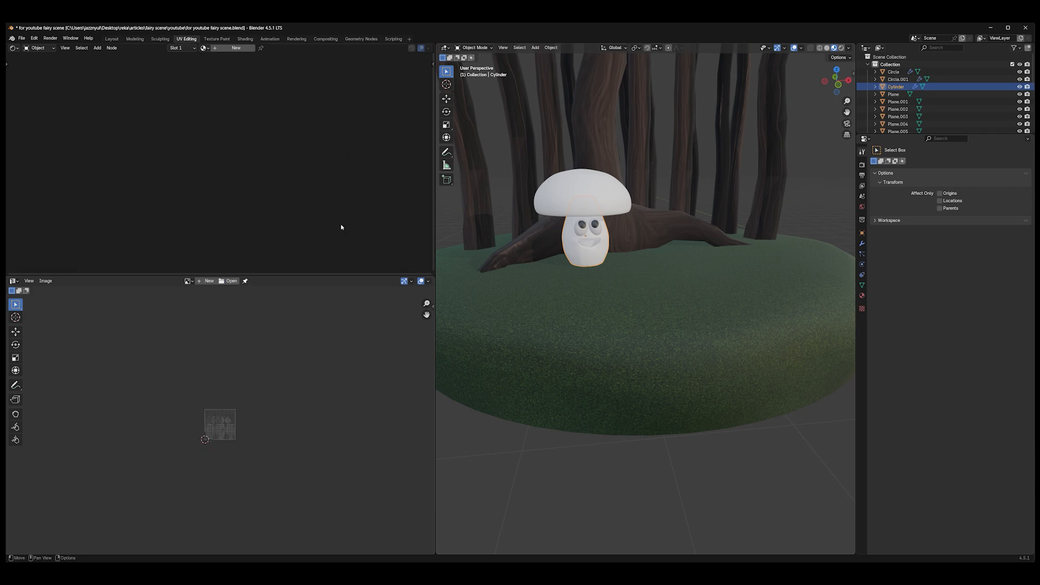
# Put the stem in Edit Mode and unwrap it with Smart UV Project using the default settings
pyautogui.scroll(8, 328, 353)
pyautogui.click(473, 47)
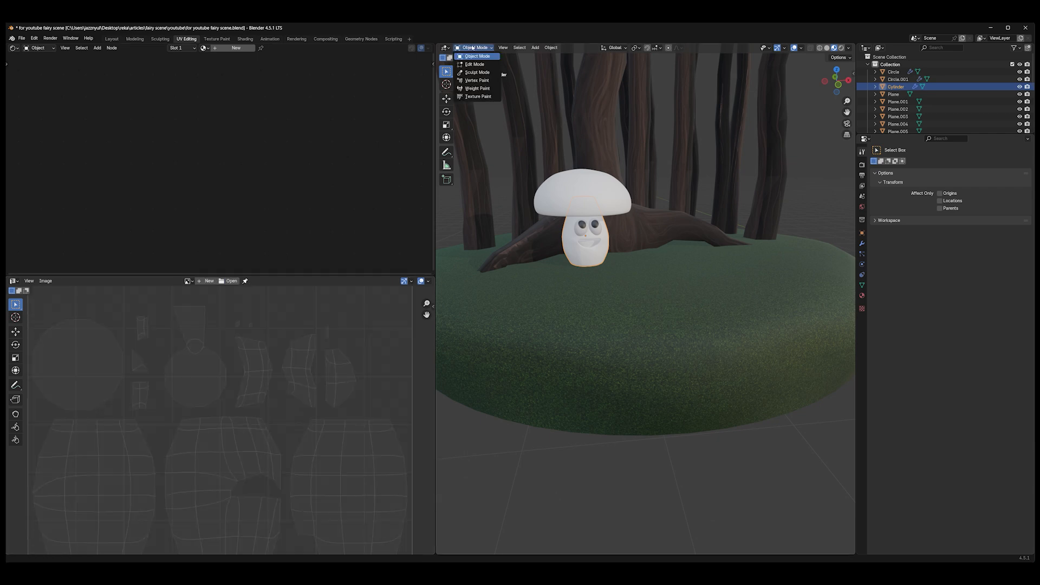
pyautogui.click(474, 65)
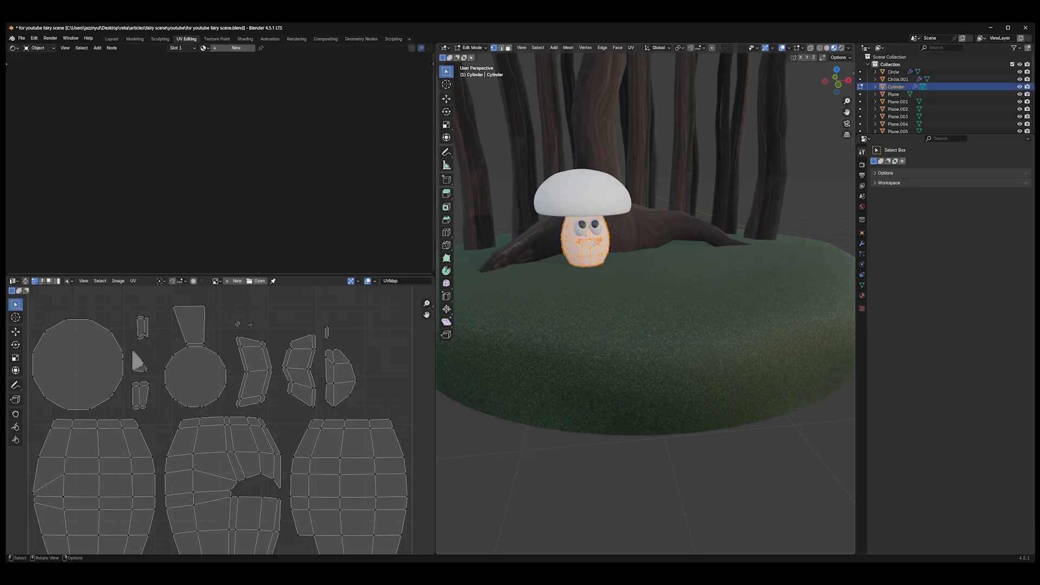
pyautogui.press('u')
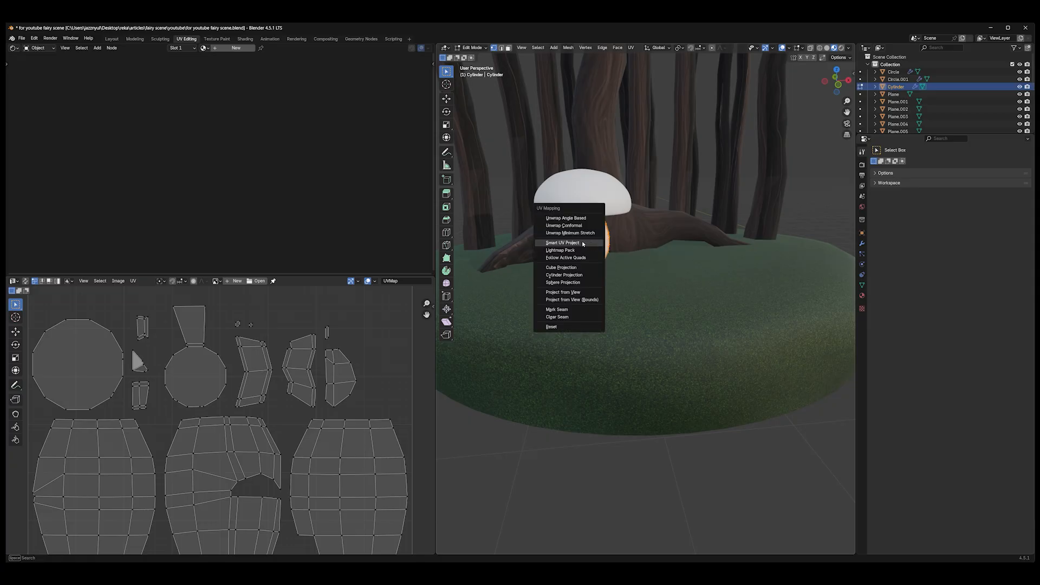
pyautogui.click(583, 244)
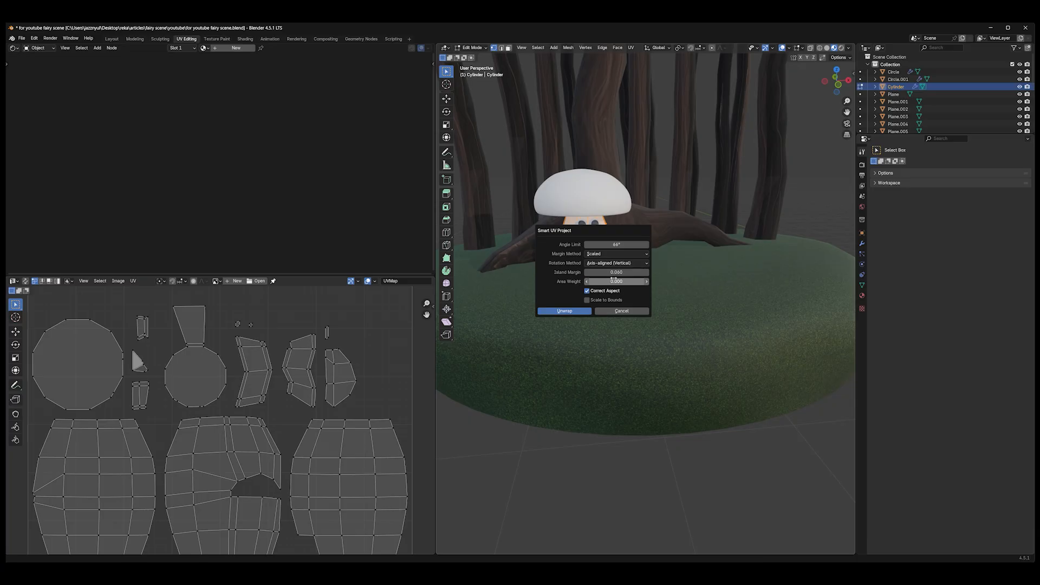
pyautogui.click(564, 311)
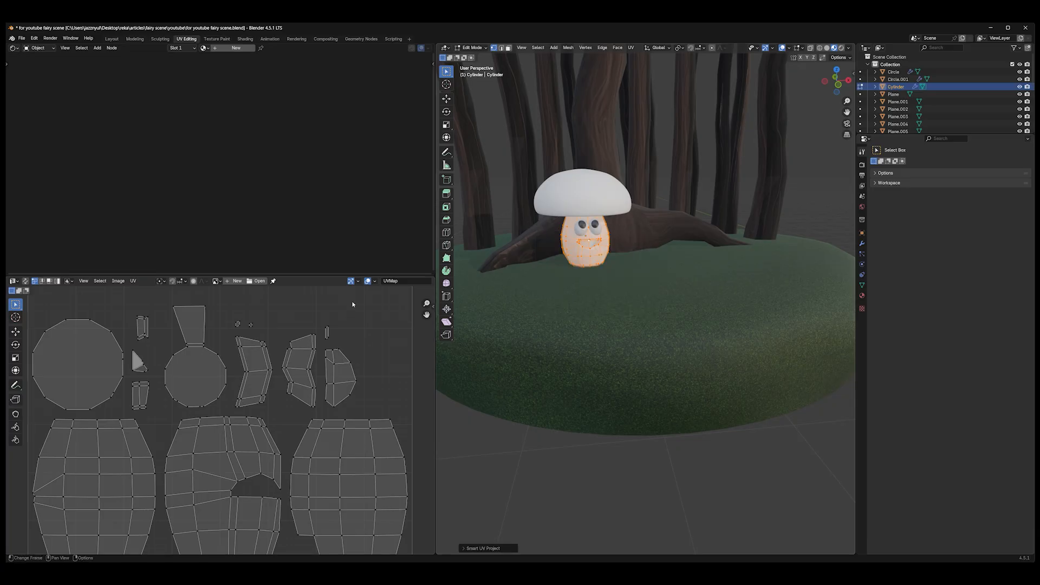
# Create a new blank 2048 x 2048 px image named "mushroom stem 2" for the stem's UV layout
pyautogui.scroll(-2, 352, 304)
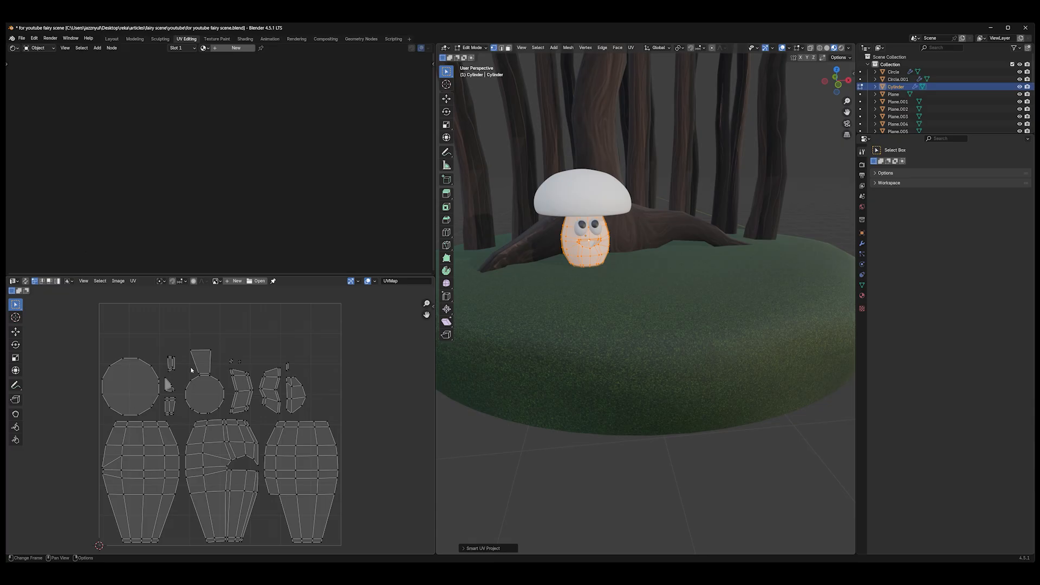
pyautogui.click(228, 282)
pyautogui.write('mus')
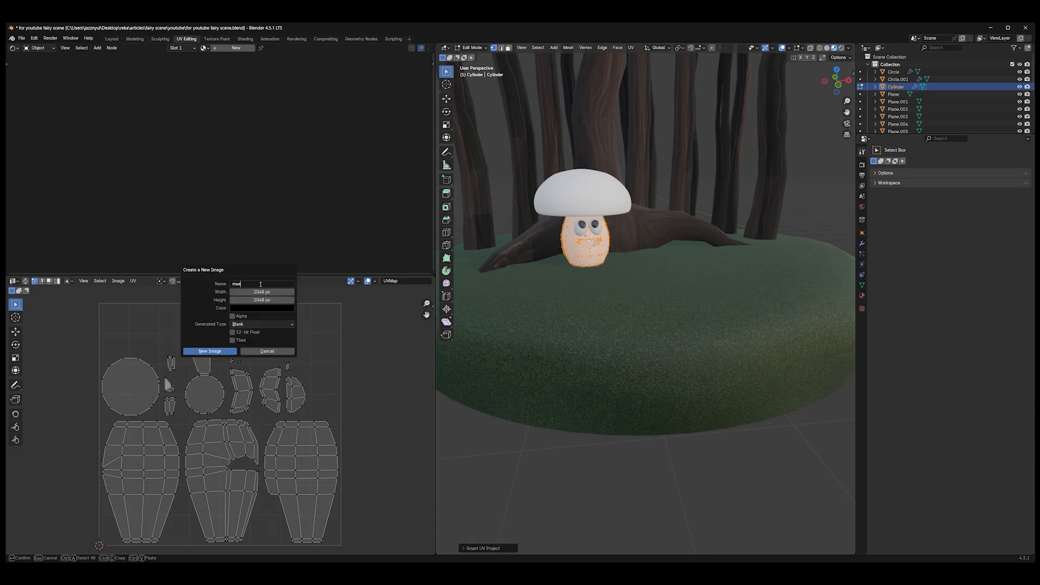
pyautogui.write('hroom stem 2')
pyautogui.click(205, 350)
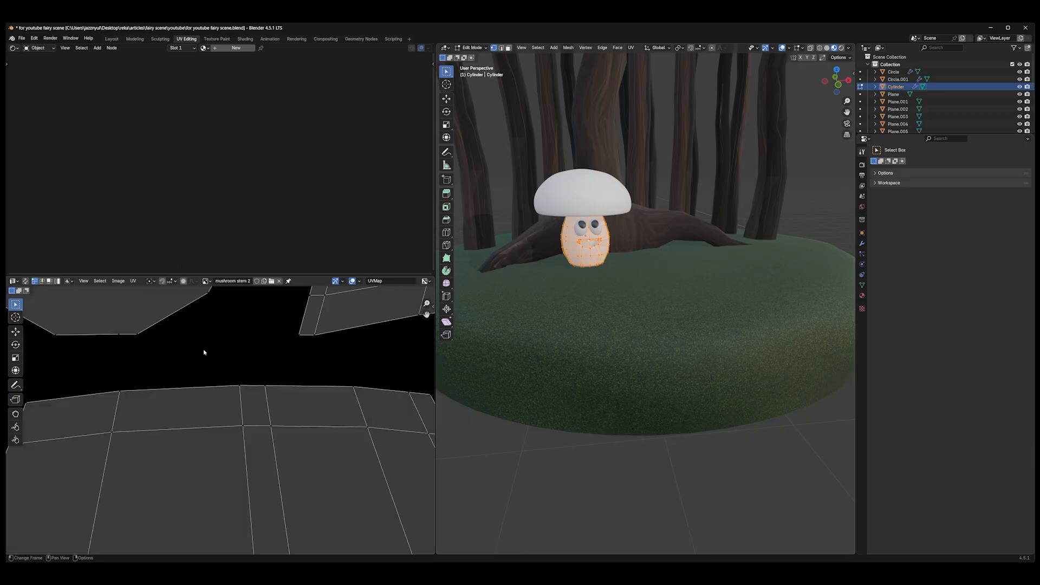
# Give the stem a new material named "mushroom stem 2"
pyautogui.scroll(-6, 341, 335)
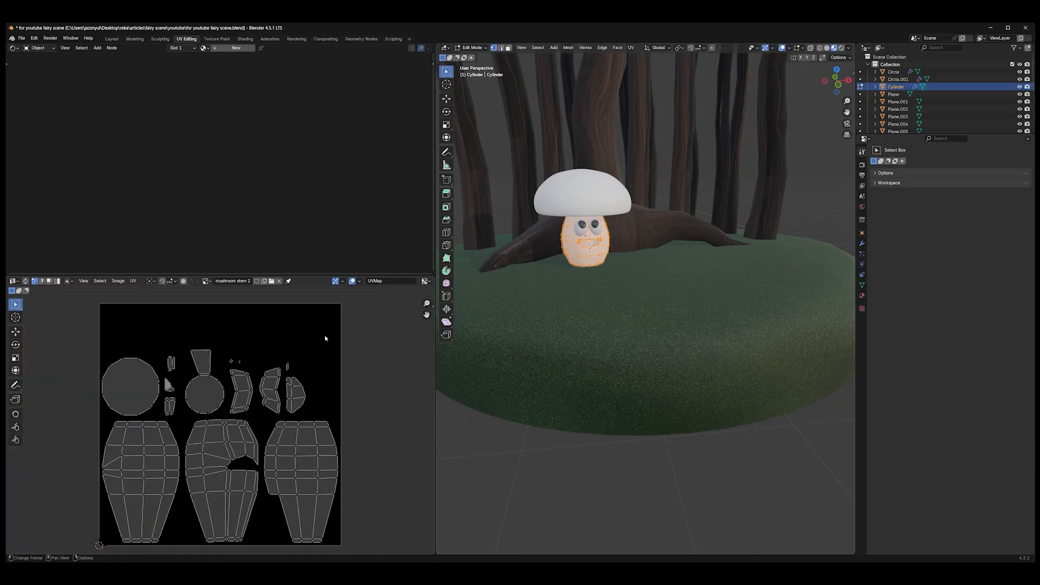
pyautogui.click(217, 48)
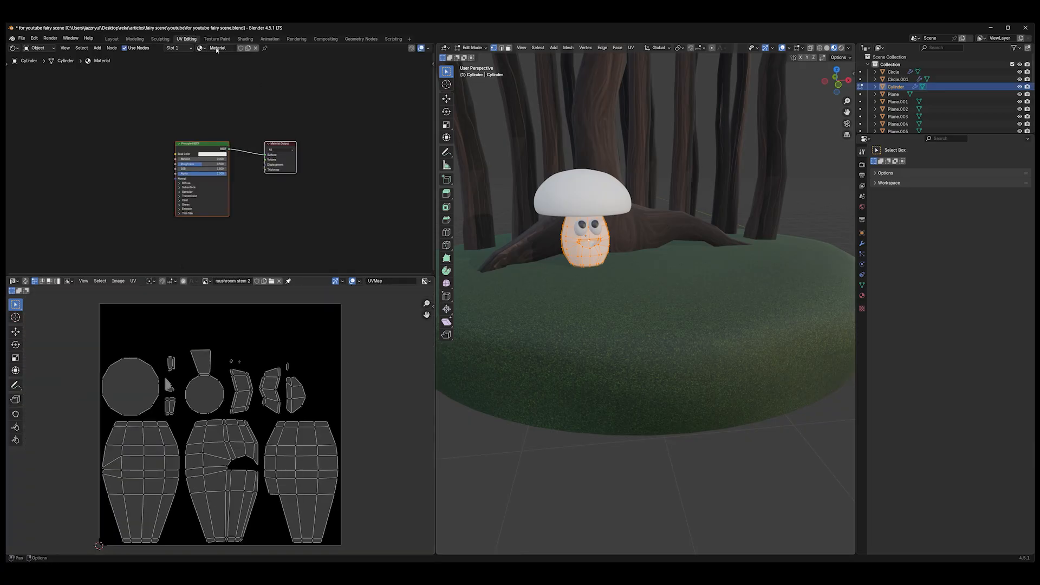
pyautogui.doubleClick(234, 48)
pyautogui.write('m')
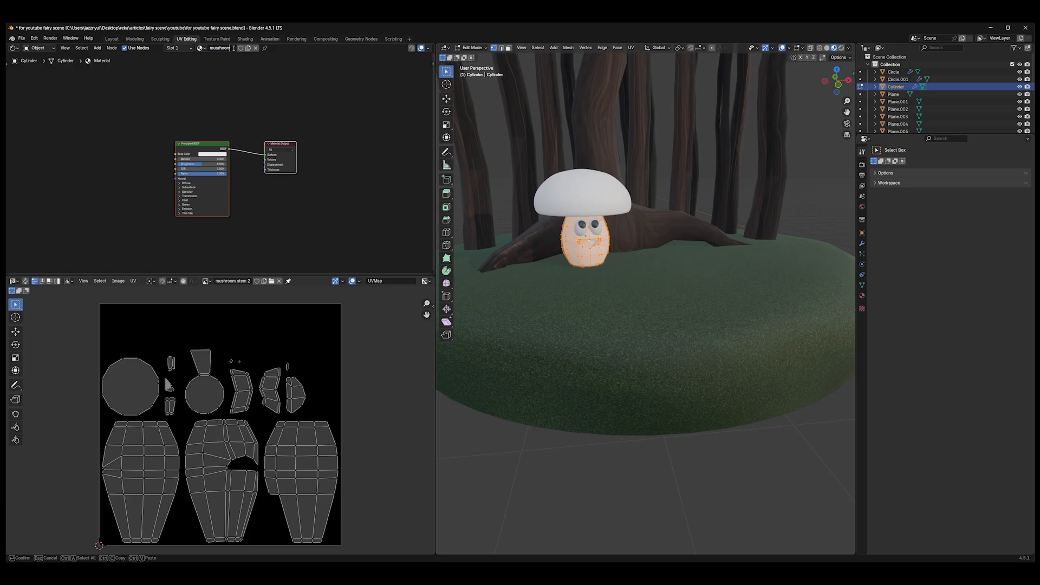
pyautogui.write('usrhoom stem 2')
pyautogui.press('Return')
# Add an Image Texture node using the mushroom stem 2 image and connect its Color output to the Principled BSDF's Base Color
pyautogui.hotkey('shift', 'a')
pyautogui.moveTo(85, 159)
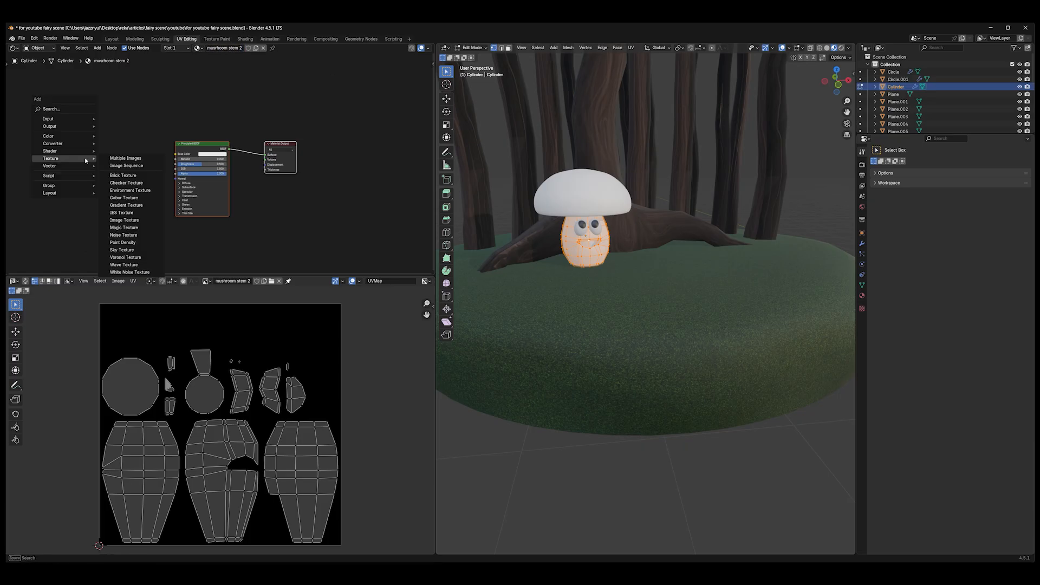
pyautogui.click(124, 220)
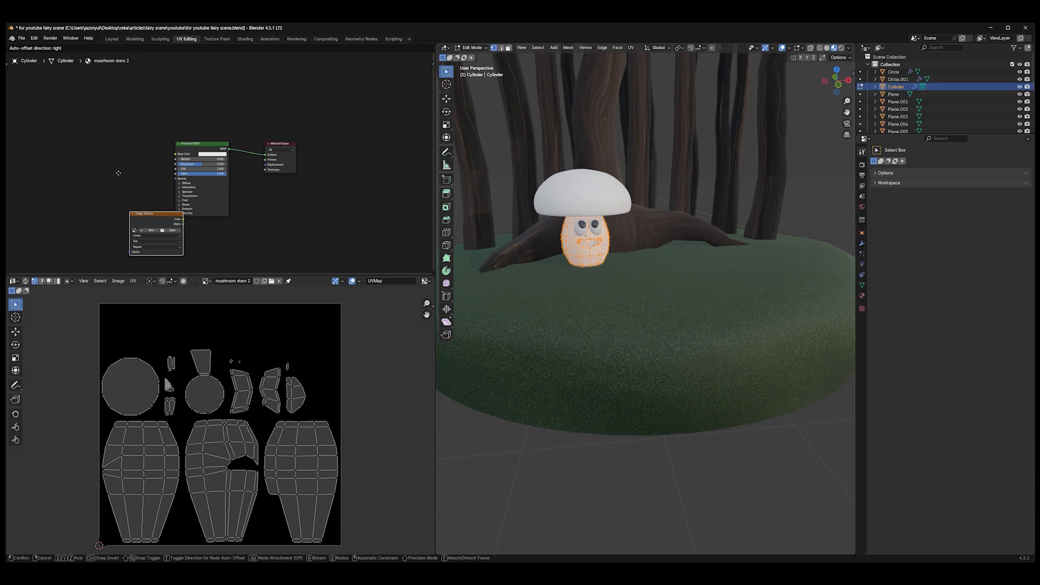
pyautogui.click(81, 146)
pyautogui.click(87, 163)
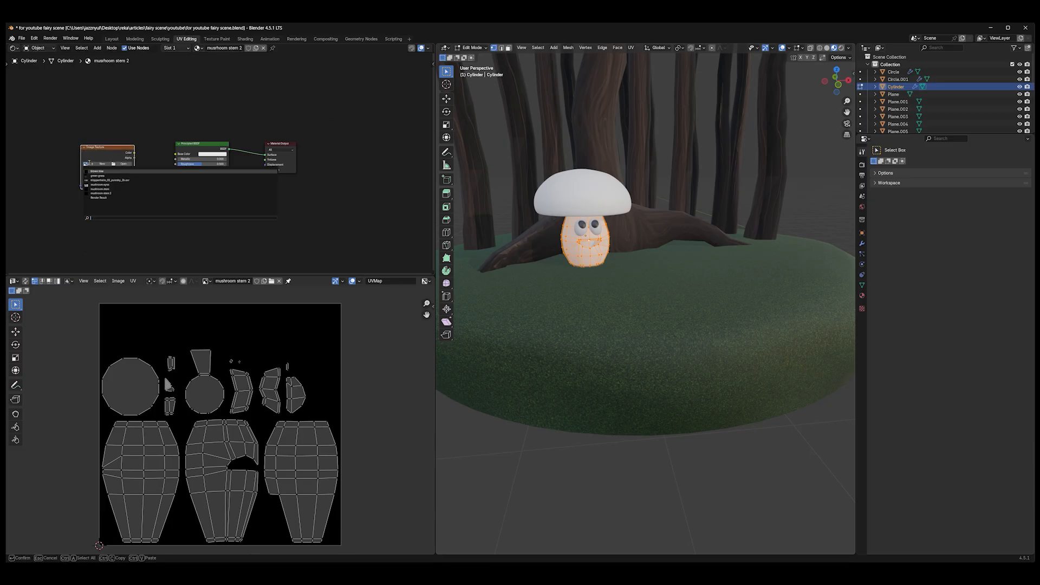
pyautogui.click(93, 193)
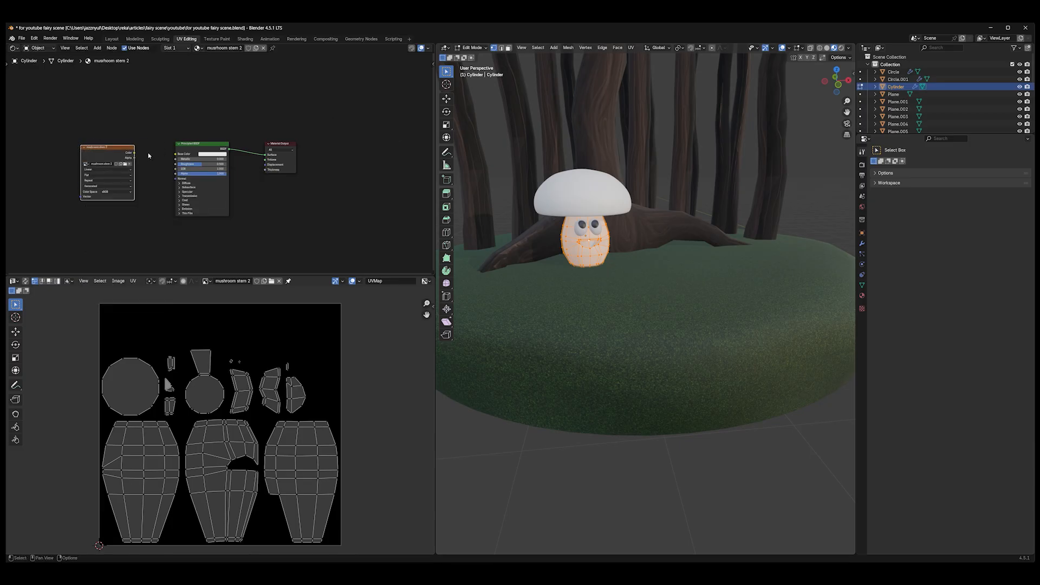
pyautogui.moveTo(134, 153); pyautogui.dragTo(176, 154)
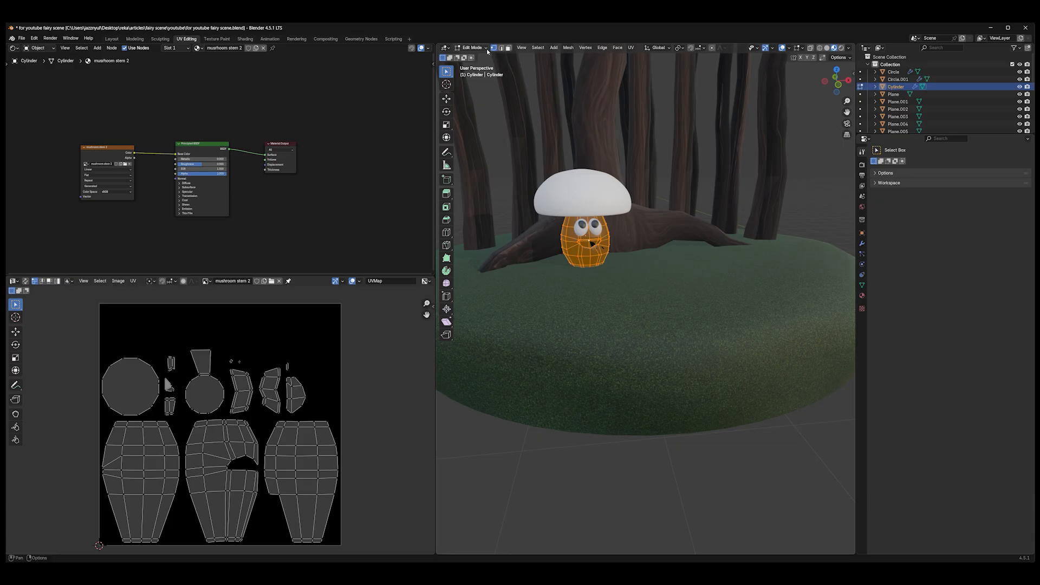
# Switch the stem from Edit Mode to Object Mode and on to Texture Paint mode
pyautogui.click(472, 48)
pyautogui.click(474, 61)
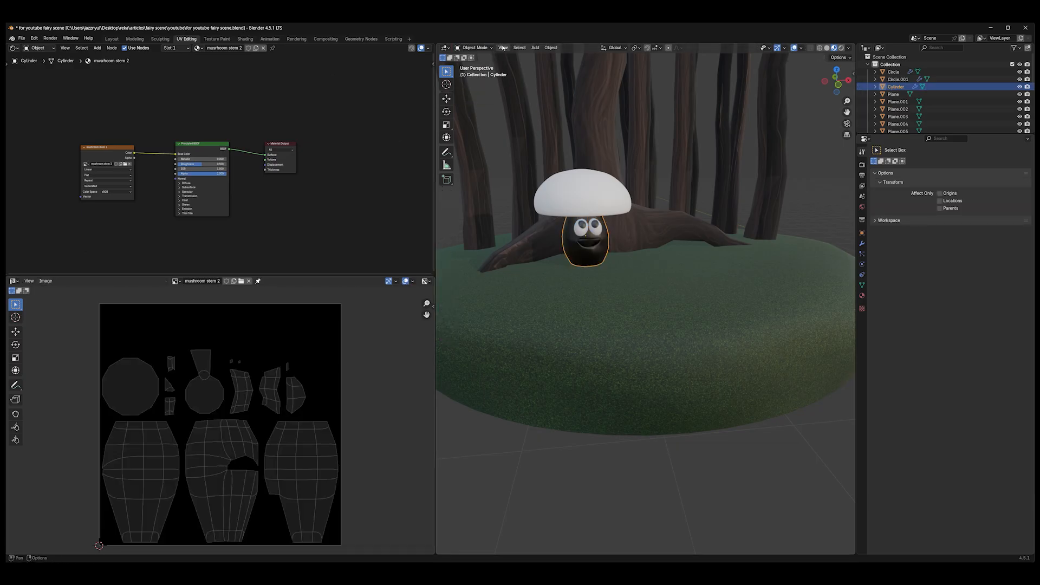
pyautogui.click(477, 48)
pyautogui.click(478, 96)
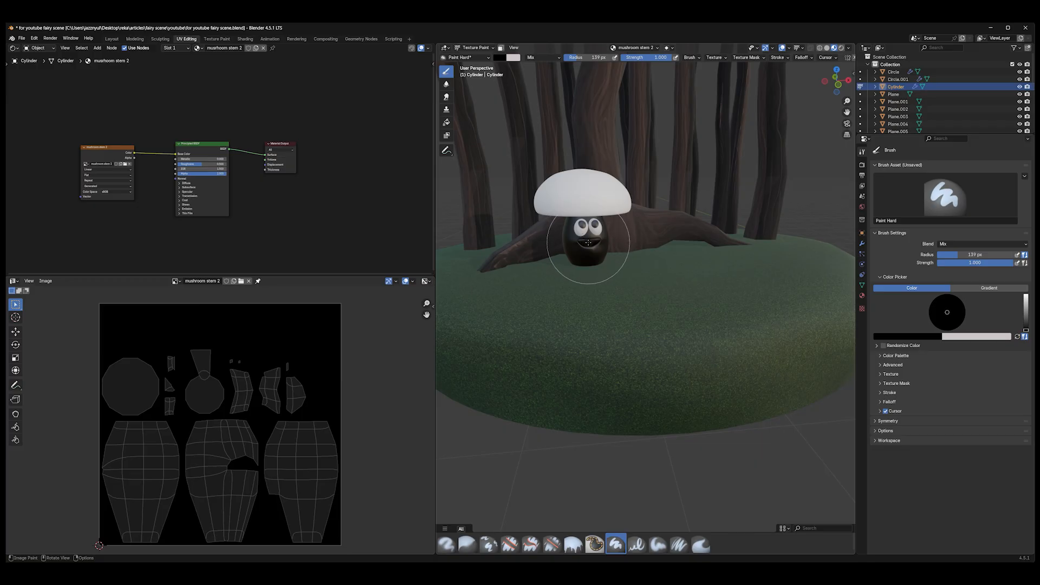
# Isolate the stem in front orthographic view and set the Fill brush to paint with a linear gradient
pyautogui.press('KP_Divide')
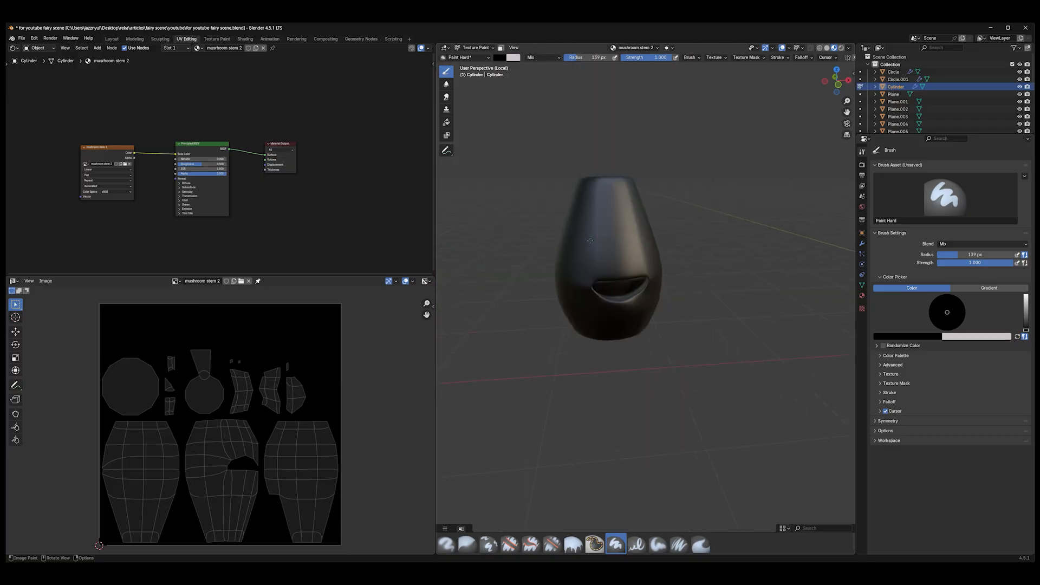
pyautogui.press('KP_1')
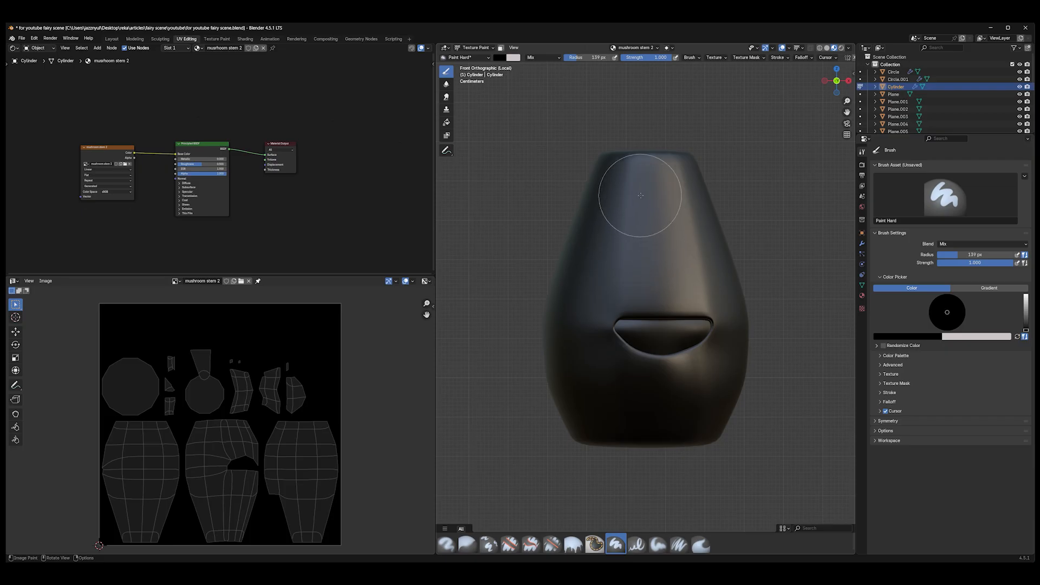
pyautogui.click(445, 123)
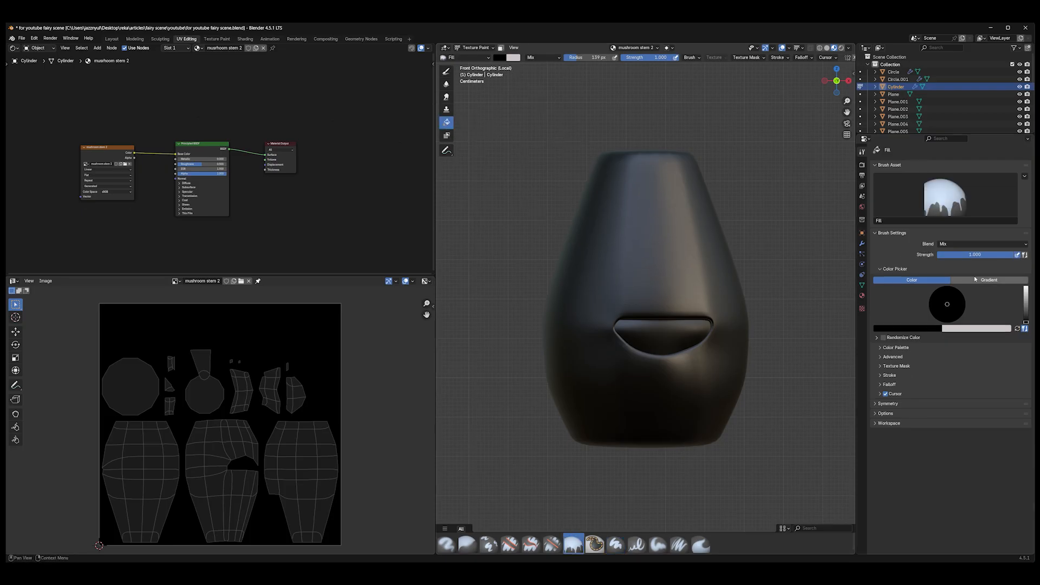
pyautogui.click(988, 280)
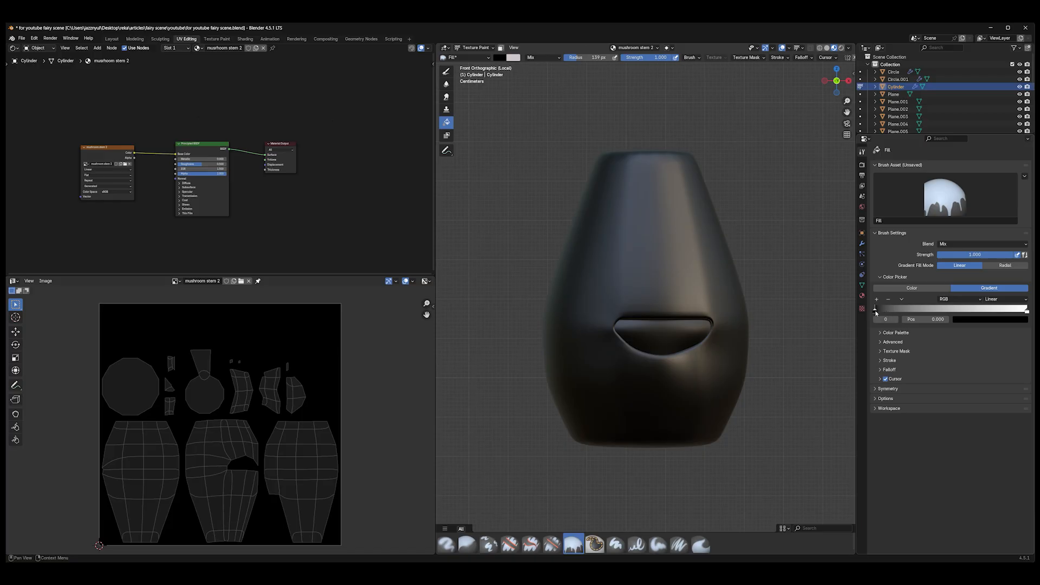
# Change the gradient's first color stop, at position 0, to a dark purple
pyautogui.click(990, 319)
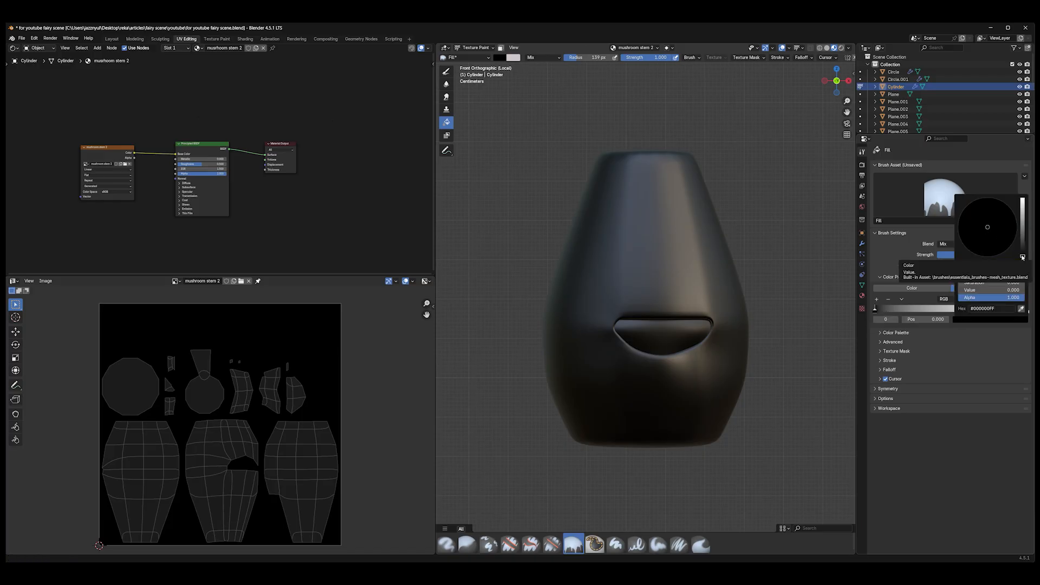
pyautogui.moveTo(1023, 257); pyautogui.dragTo(1021, 215)
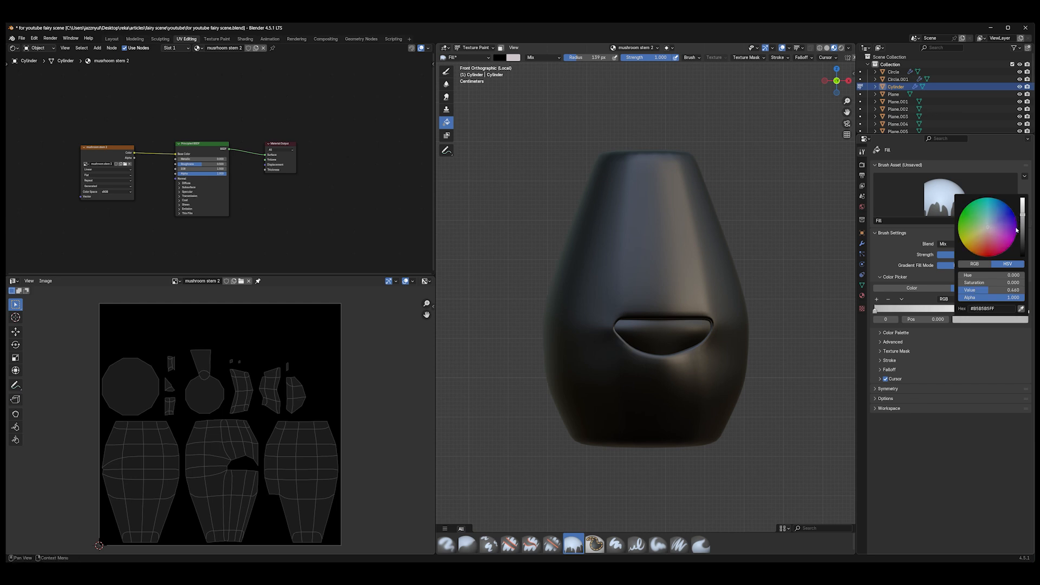
pyautogui.click(1017, 228)
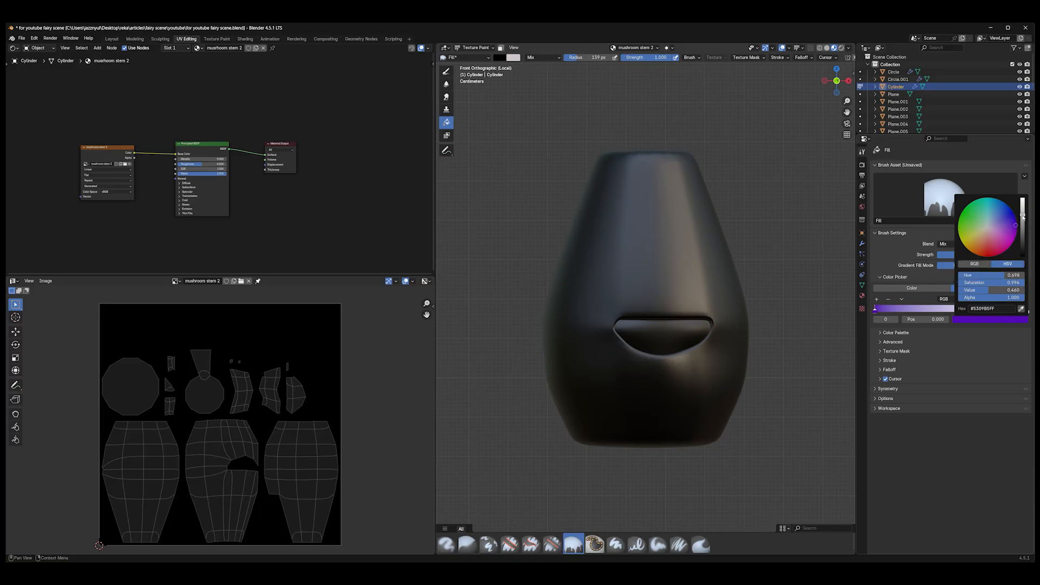
pyautogui.moveTo(1022, 219); pyautogui.dragTo(1024, 231)
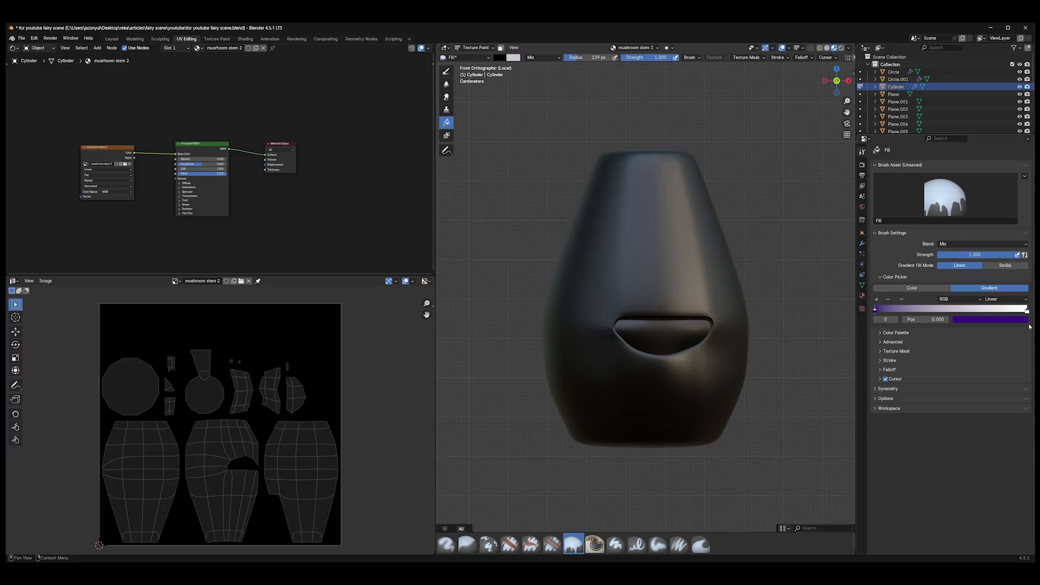
# Change the gradient's end color stop, at position 1, to a light lavender
pyautogui.click(1028, 312)
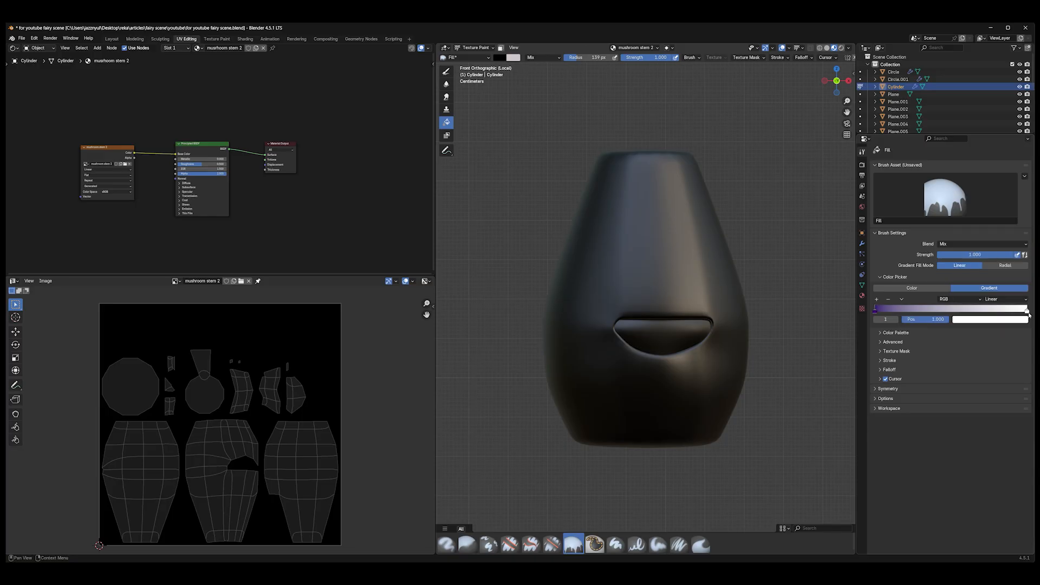
pyautogui.click(1001, 320)
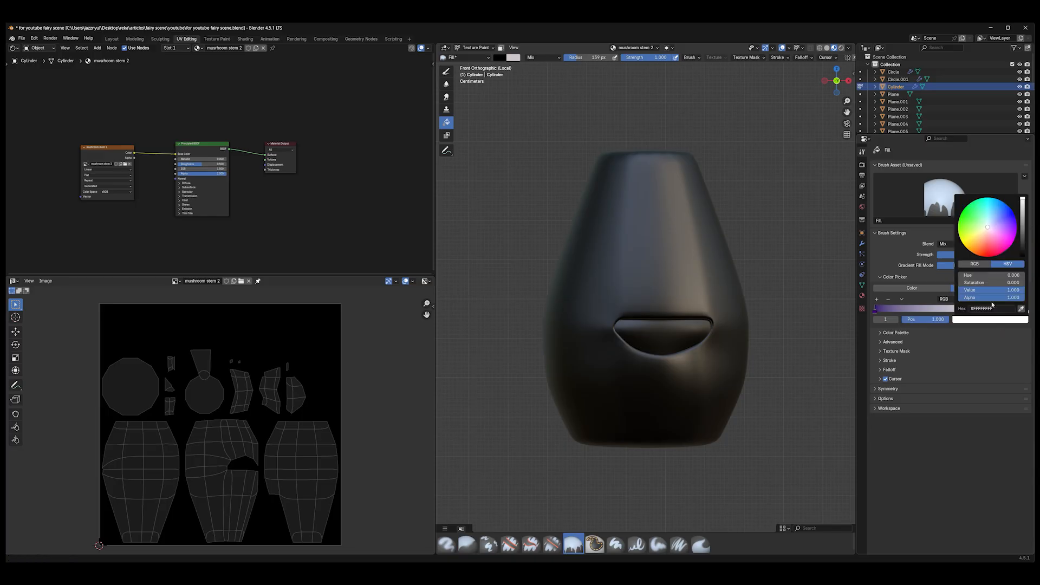
pyautogui.moveTo(1002, 230); pyautogui.dragTo(995, 228)
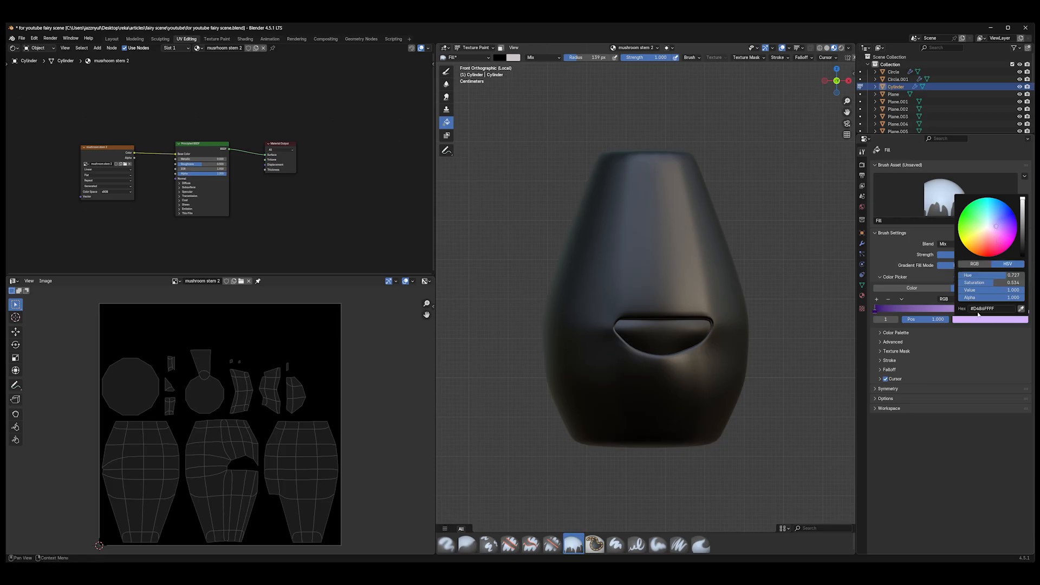
# Add a third gradient stop at about the midpoint, position 0.498, and color it red
pyautogui.click(877, 300)
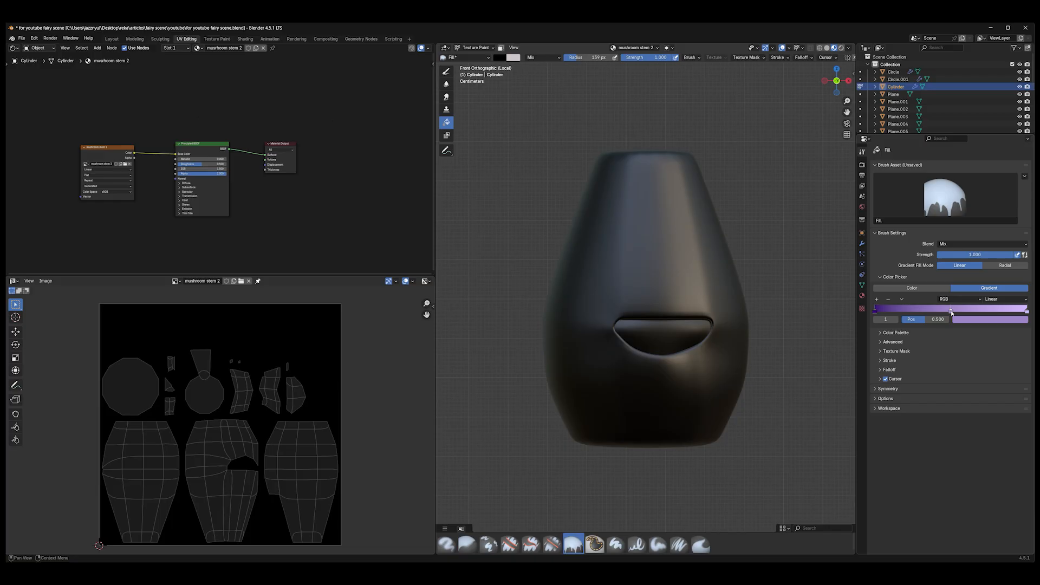
pyautogui.moveTo(952, 313); pyautogui.dragTo(950, 313)
pyautogui.click(950, 320)
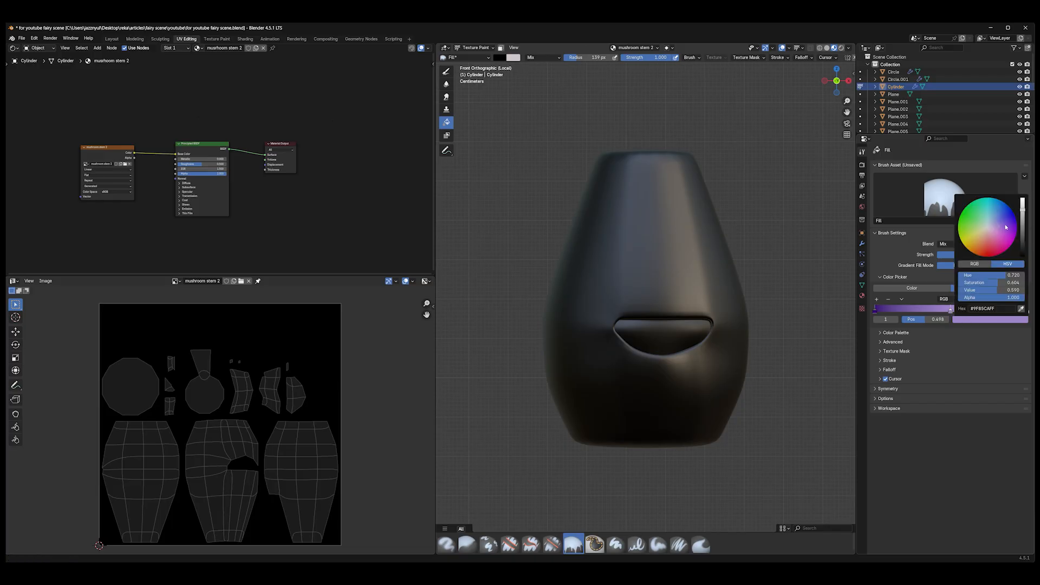
pyautogui.moveTo(1023, 231); pyautogui.dragTo(1023, 212)
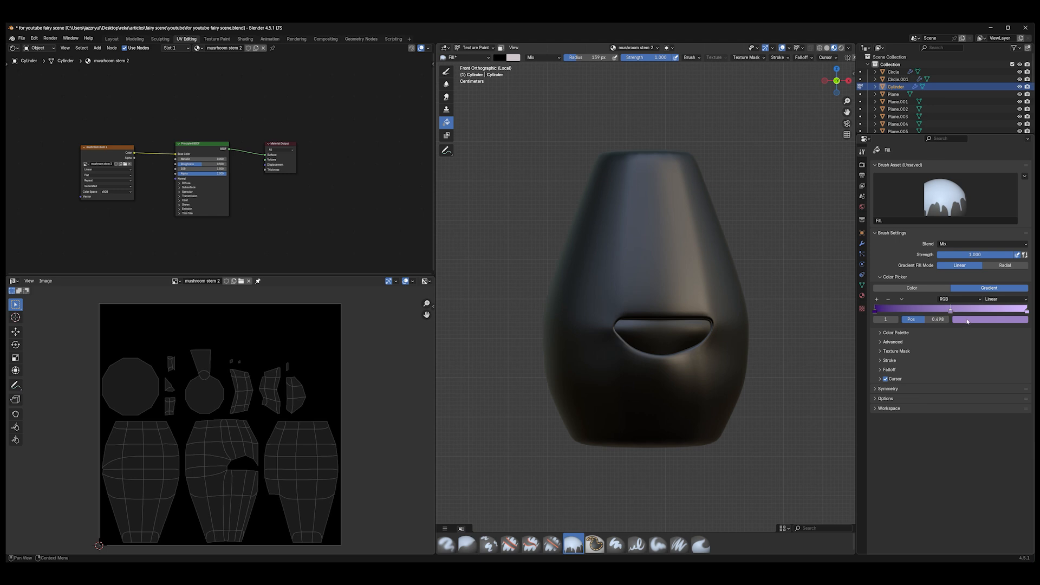
pyautogui.click(968, 319)
pyautogui.click(989, 246)
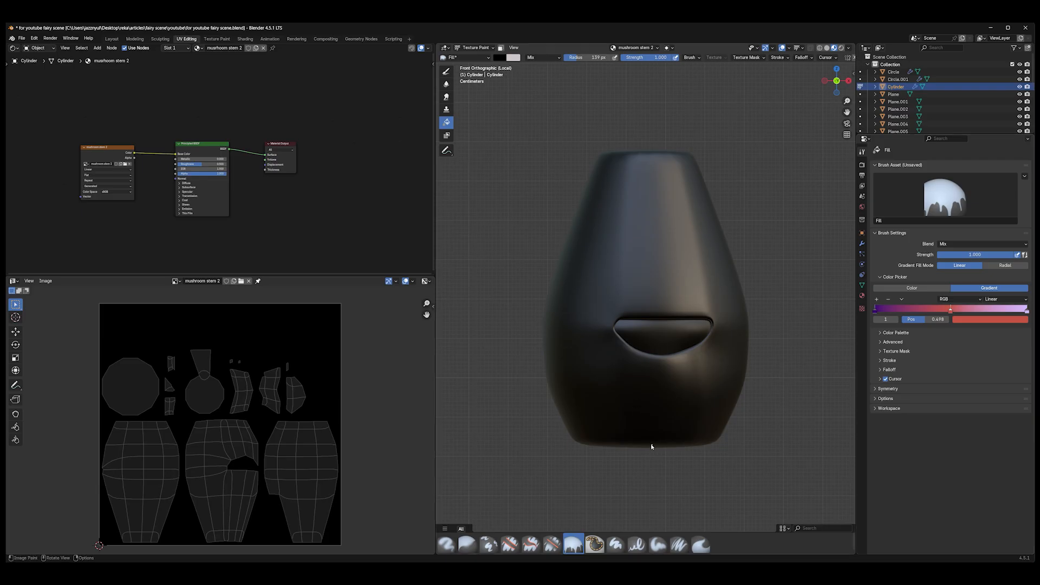
# Try the three-color gradient on the stem from base to top, undo the fill, and delete the red middle stop
pyautogui.moveTo(652, 446); pyautogui.dragTo(653, 152)
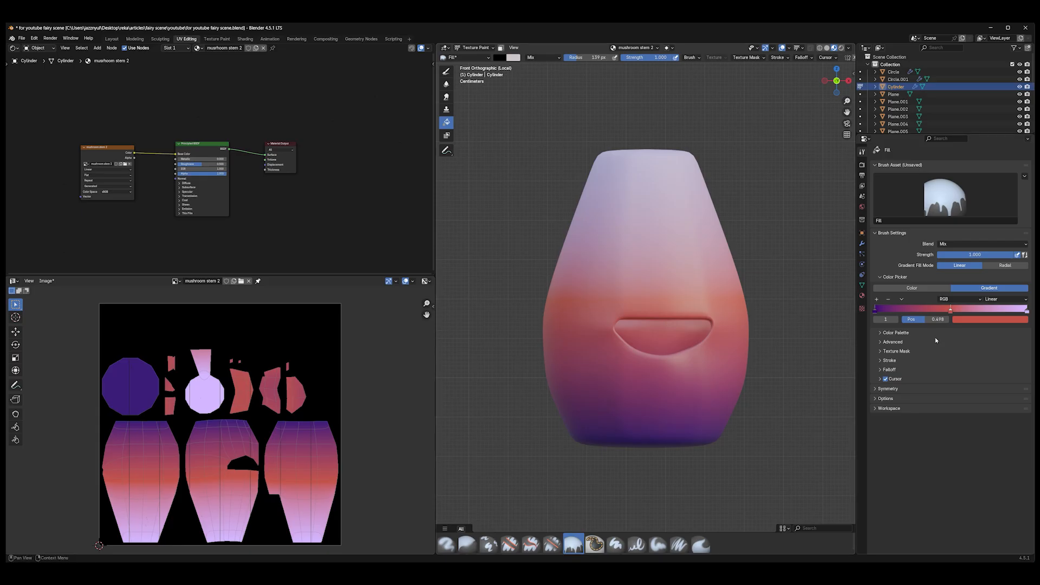
pyautogui.hotkey('ctrl', 'z')
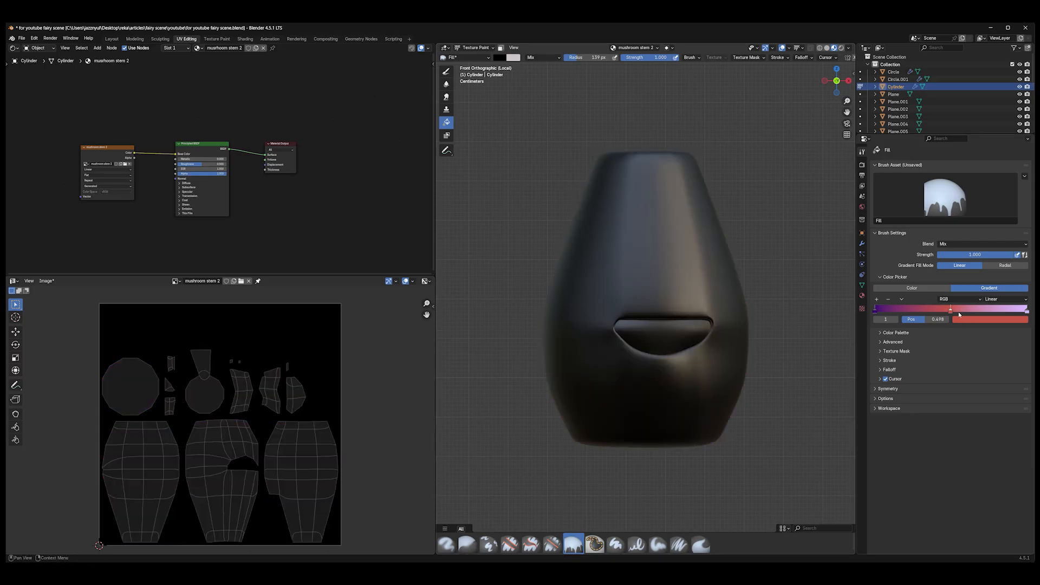
pyautogui.click(889, 299)
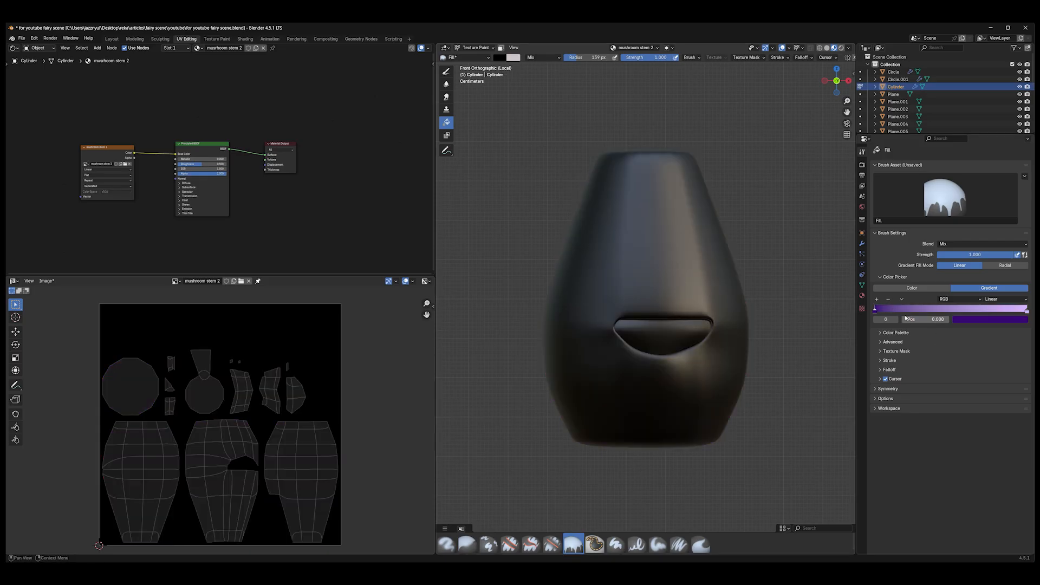
# Fill the stem with the two-color gradient, dark purple at the base to lavender at the top
pyautogui.moveTo(657, 448); pyautogui.dragTo(653, 152)
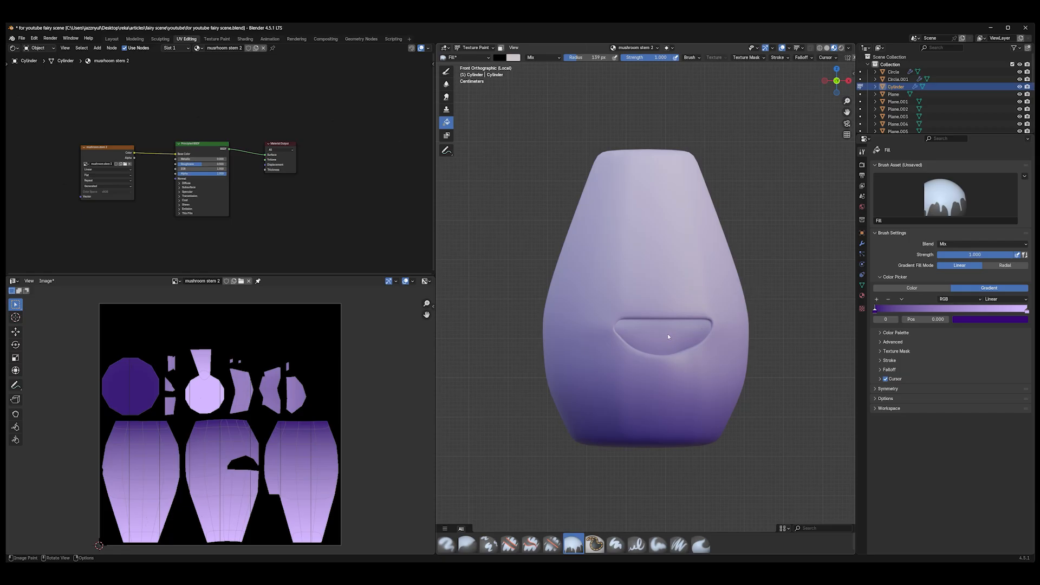
# Paint the inside of the mouth black from one side, using the Paint Hard brush with a much smaller radius
pyautogui.click(466, 57)
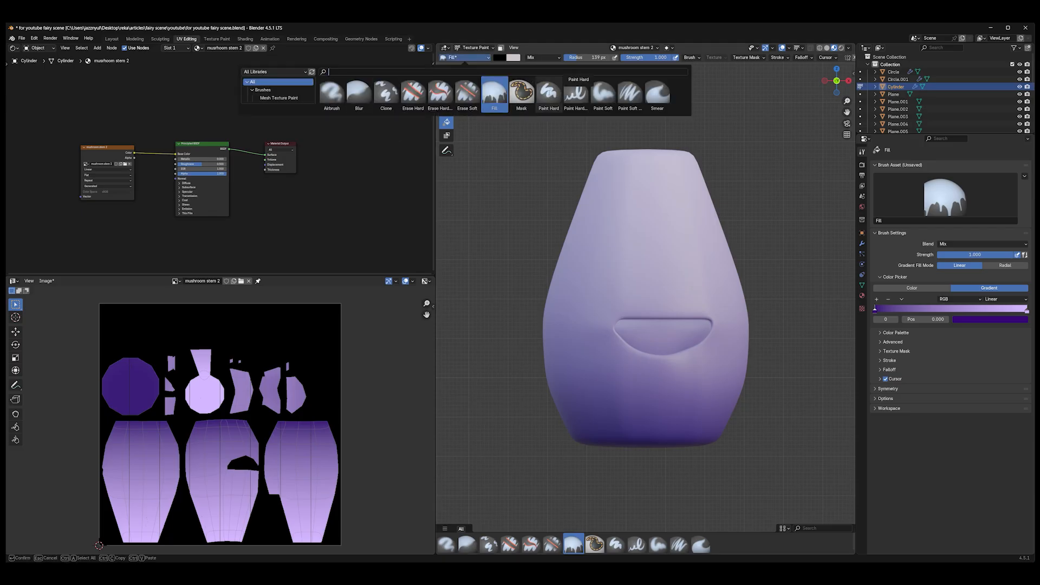
pyautogui.click(549, 92)
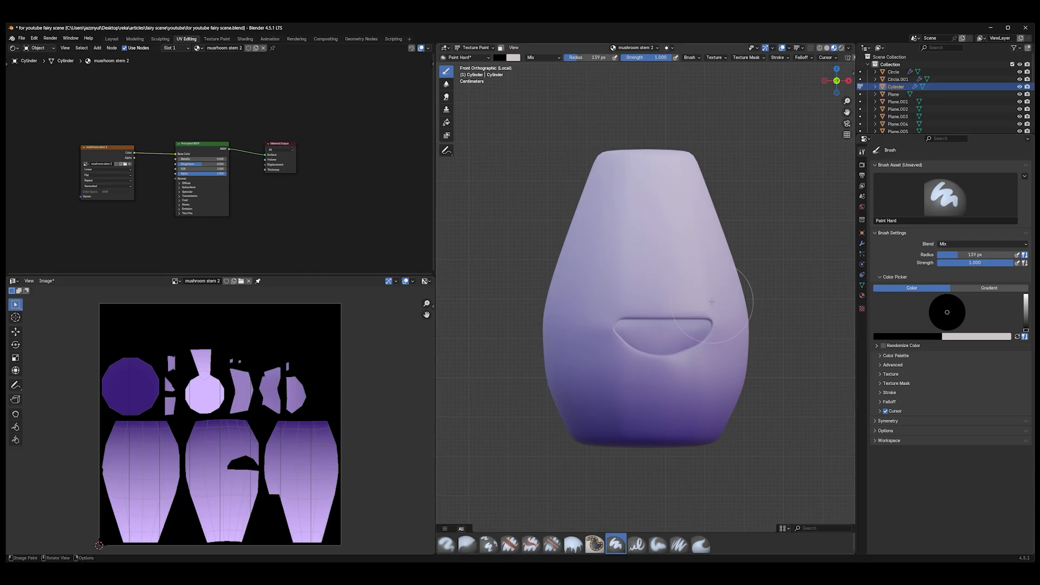
pyautogui.moveTo(712, 301); pyautogui.dragTo(667, 306, button='middle')
pyautogui.press('f')
pyautogui.click(571, 350)
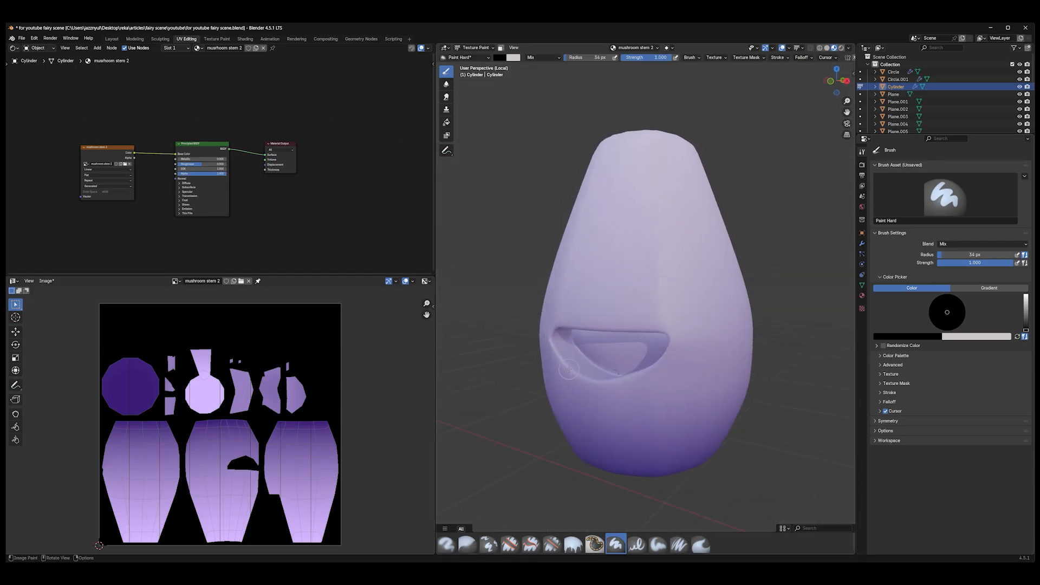
pyautogui.moveTo(571, 345)
pyautogui.mouseDown()
pyautogui.moveTo(564, 340)
pyautogui.moveTo(604, 364)
pyautogui.moveTo(571, 339)
pyautogui.moveTo(641, 347)
pyautogui.moveTo(588, 359)
pyautogui.moveTo(565, 351)
pyautogui.moveTo(573, 362)
pyautogui.moveTo(562, 342)
pyautogui.moveTo(580, 364)
pyautogui.moveTo(608, 365)
pyautogui.moveTo(612, 347)
pyautogui.mouseUp()
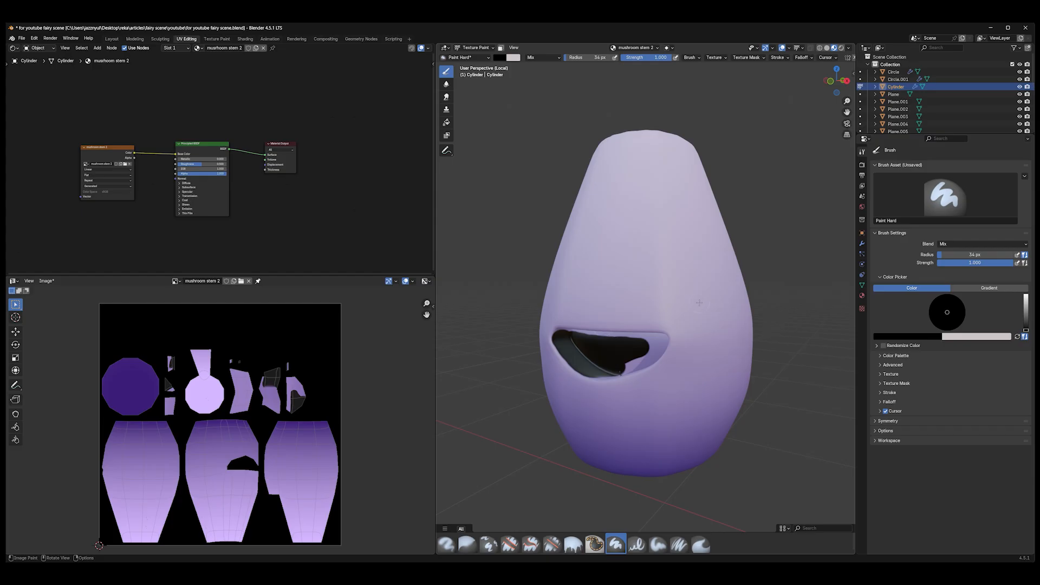
# Paint the opposite inner side and corner of the mouth black, reducing the brush radius to 18 px for the edges
pyautogui.moveTo(699, 303); pyautogui.dragTo(757, 306, button='middle')
pyautogui.moveTo(721, 352)
pyautogui.mouseDown()
pyautogui.moveTo(697, 365)
pyautogui.moveTo(731, 343)
pyautogui.moveTo(704, 355)
pyautogui.mouseUp()
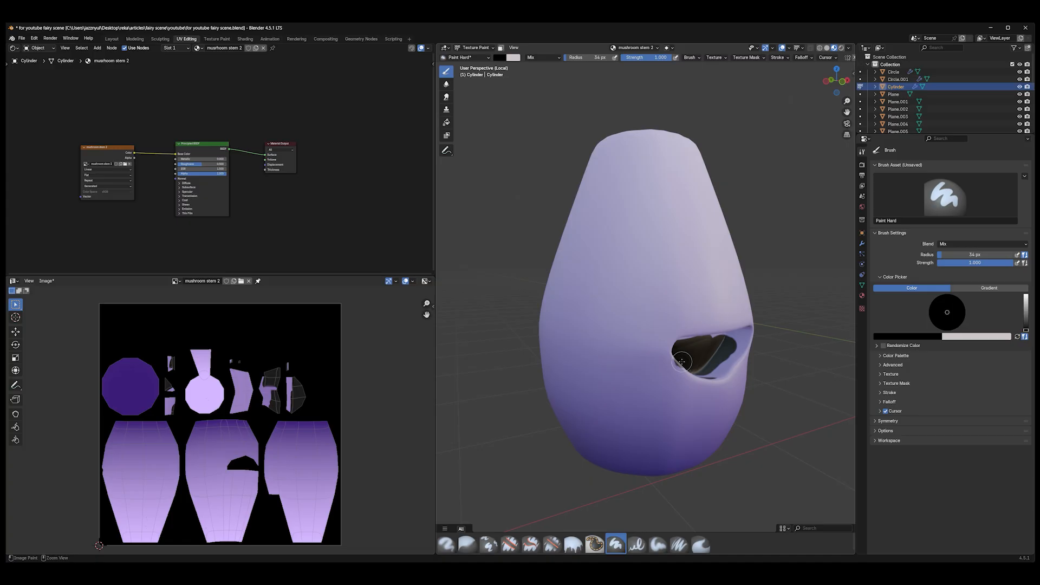
pyautogui.hotkey('ctrl', 'z')
pyautogui.moveTo(716, 358)
pyautogui.mouseDown()
pyautogui.moveTo(700, 366)
pyautogui.moveTo(734, 346)
pyautogui.moveTo(710, 368)
pyautogui.moveTo(722, 367)
pyautogui.moveTo(738, 341)
pyautogui.moveTo(736, 352)
pyautogui.moveTo(719, 344)
pyautogui.moveTo(741, 337)
pyautogui.moveTo(719, 367)
pyautogui.moveTo(730, 338)
pyautogui.moveTo(746, 331)
pyautogui.moveTo(739, 345)
pyautogui.mouseUp()
pyautogui.press('f')
pyautogui.click(711, 356)
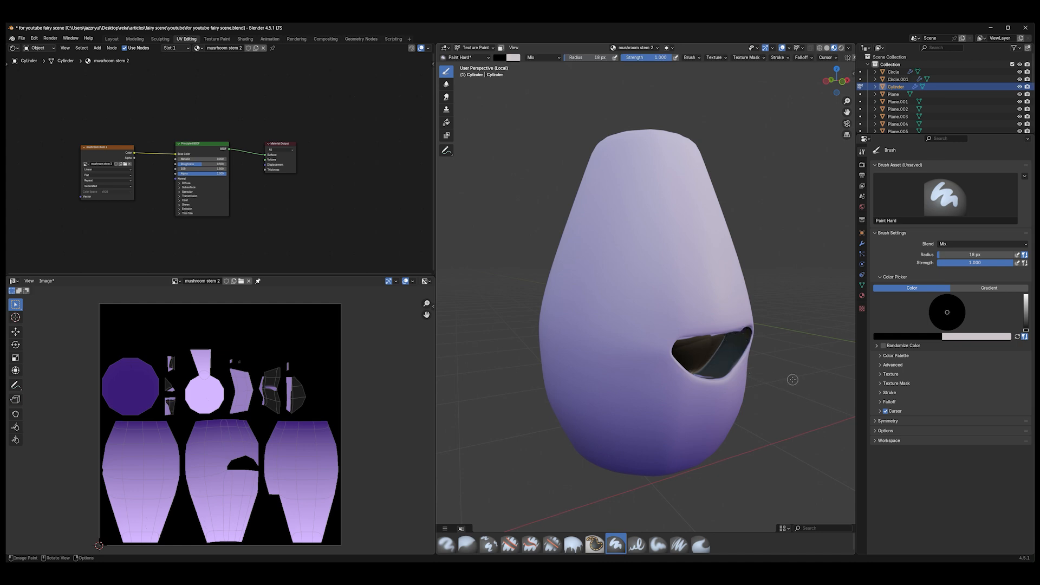
# Paint the mouth's inner lower lip and upper inner surface black, working from above and below
pyautogui.moveTo(806, 393)
pyautogui.mouseDown(button='middle')
pyautogui.moveTo(757, 372)
pyautogui.moveTo(797, 395)
pyautogui.moveTo(774, 420)
pyautogui.mouseUp(button='middle')
pyautogui.moveTo(612, 389); pyautogui.dragTo(601, 392)
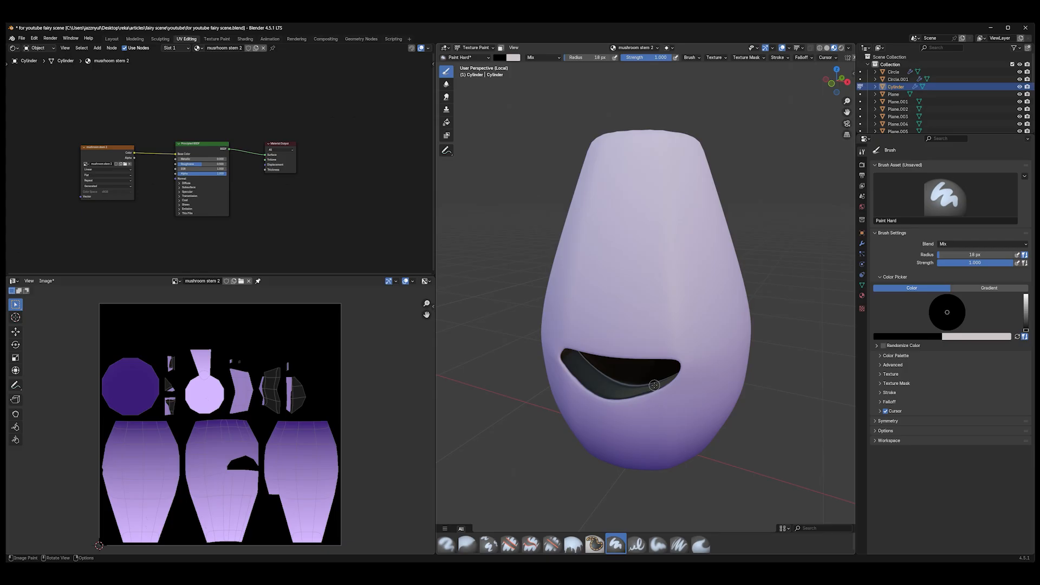
pyautogui.moveTo(761, 413); pyautogui.dragTo(769, 373, button='middle')
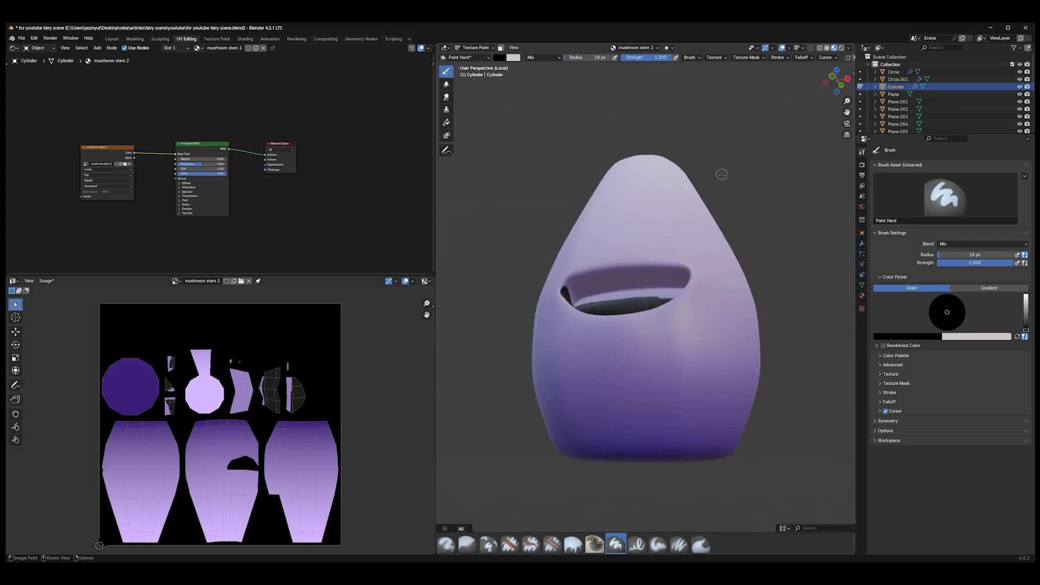
pyautogui.moveTo(585, 295)
pyautogui.mouseDown()
pyautogui.moveTo(575, 302)
pyautogui.moveTo(572, 282)
pyautogui.moveTo(577, 298)
pyautogui.moveTo(623, 291)
pyautogui.moveTo(570, 284)
pyautogui.moveTo(628, 274)
pyautogui.moveTo(617, 272)
pyautogui.moveTo(635, 287)
pyautogui.moveTo(656, 286)
pyautogui.moveTo(646, 296)
pyautogui.moveTo(665, 283)
pyautogui.moveTo(641, 300)
pyautogui.moveTo(641, 278)
pyautogui.moveTo(659, 273)
pyautogui.moveTo(625, 272)
pyautogui.moveTo(665, 272)
pyautogui.moveTo(585, 278)
pyautogui.moveTo(666, 272)
pyautogui.moveTo(674, 284)
pyautogui.moveTo(619, 272)
pyautogui.mouseUp()
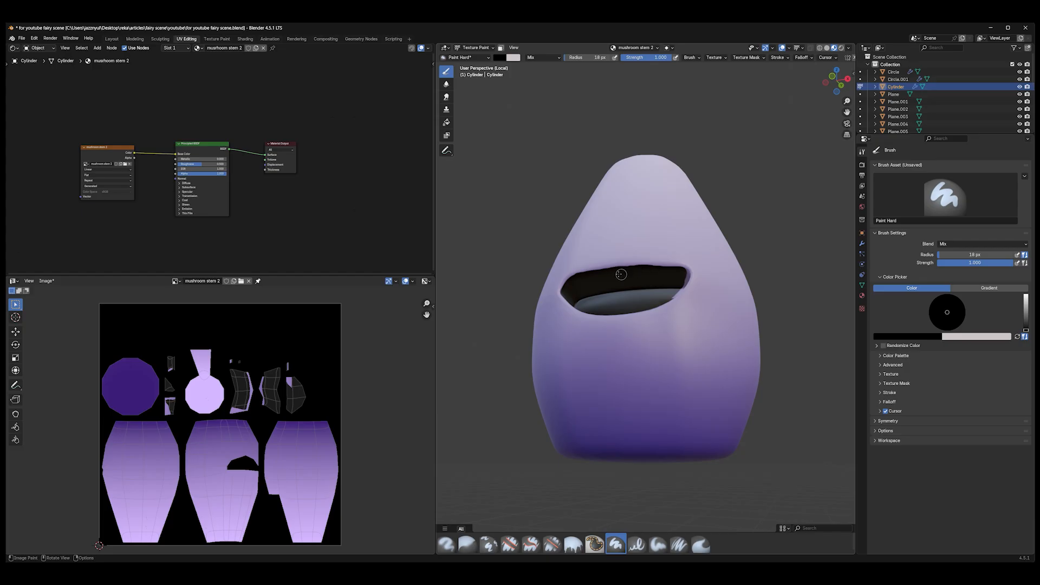
# Cover the remaining purple patches inside the mouth with black and check the finished mouth from the front
pyautogui.moveTo(616, 275); pyautogui.dragTo(658, 317, button='middle')
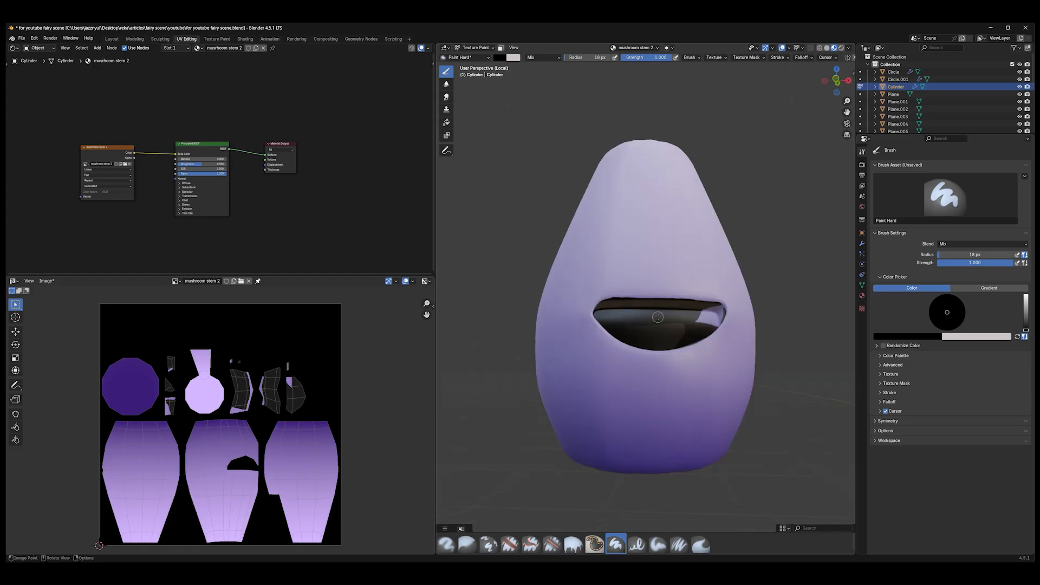
pyautogui.moveTo(658, 317)
pyautogui.mouseDown()
pyautogui.moveTo(715, 321)
pyautogui.moveTo(718, 307)
pyautogui.moveTo(688, 304)
pyautogui.mouseUp()
pyautogui.moveTo(689, 304); pyautogui.dragTo(802, 296, button='middle')
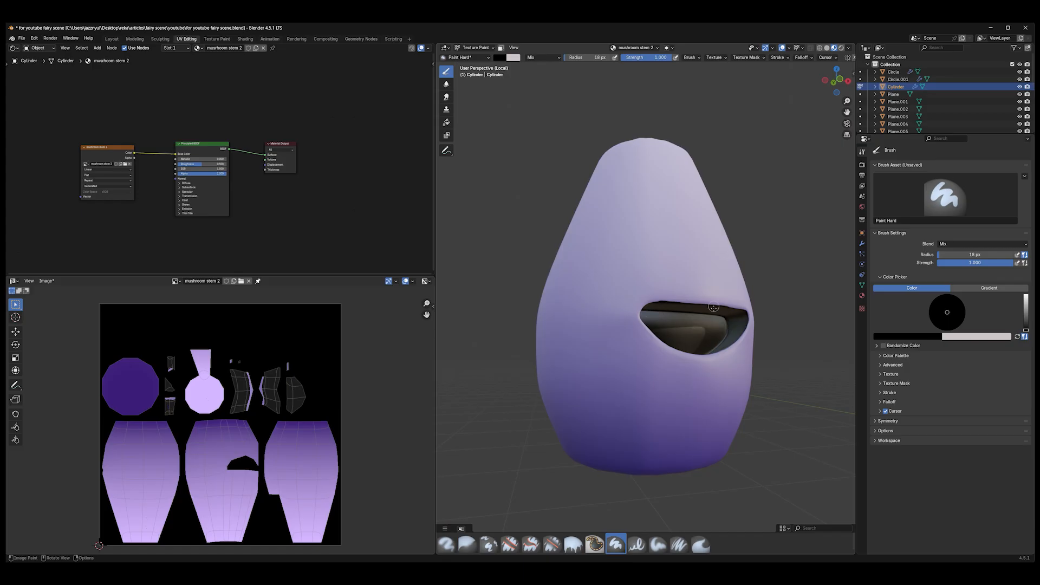
pyautogui.moveTo(713, 308); pyautogui.dragTo(761, 234, button='middle')
pyautogui.scroll(2, 761, 241)
pyautogui.scroll(-4, 764, 241)
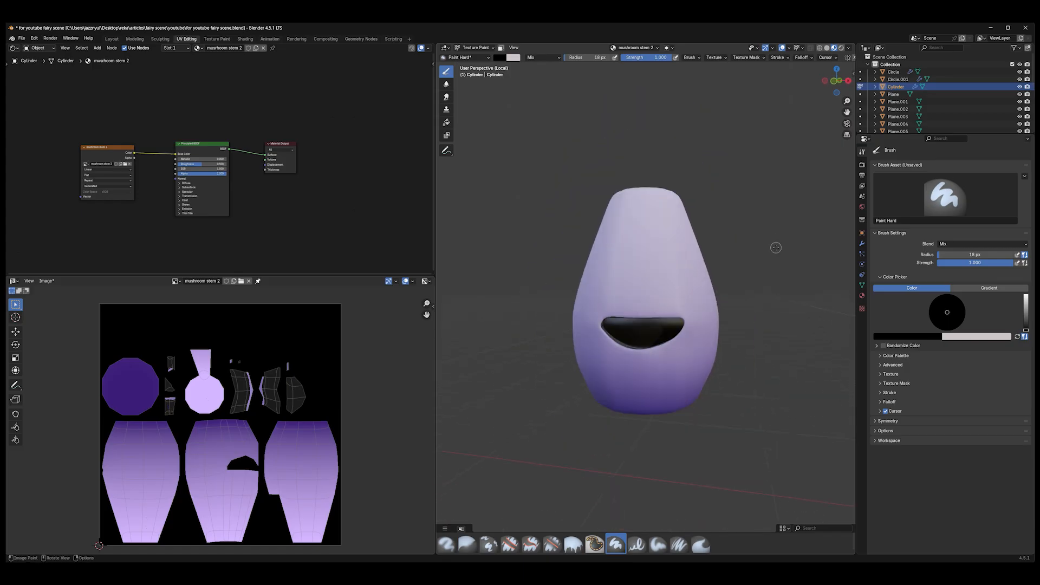
# Save the painted texture as "mushroom stem 2.png" in the youtube folder and leave the stem's isolated view
pyautogui.click(46, 281)
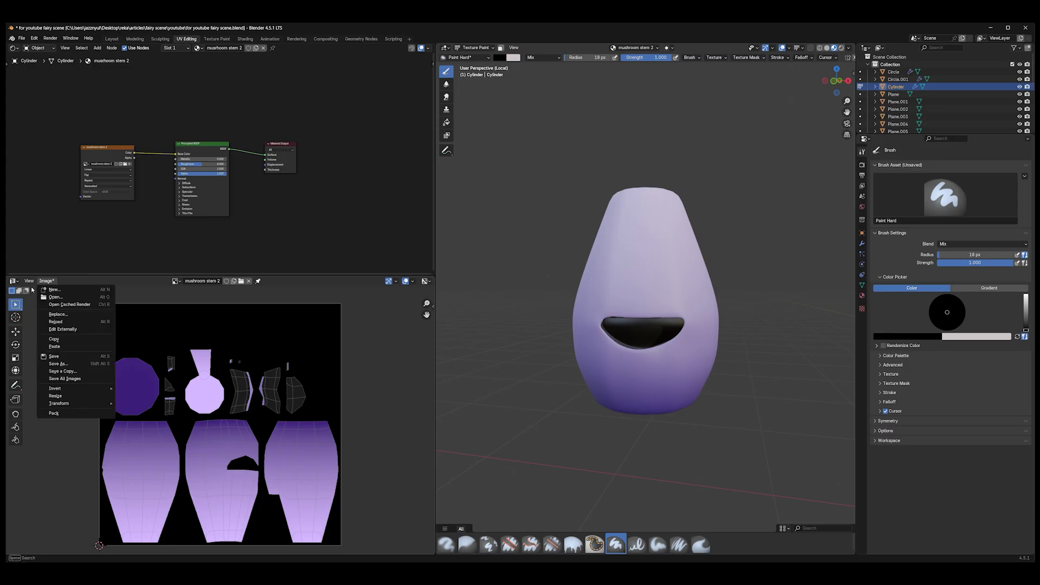
pyautogui.click(58, 363)
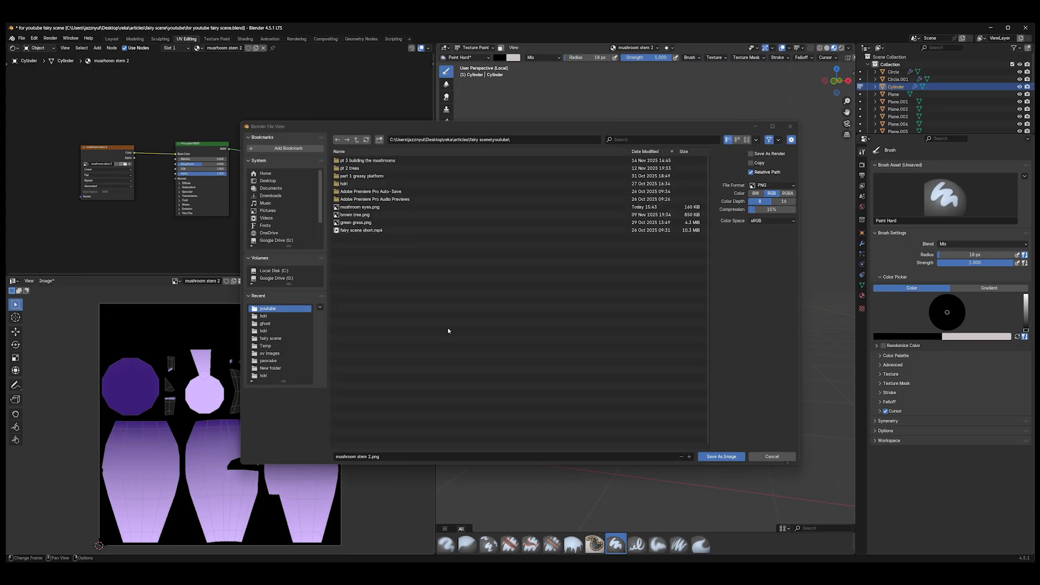
pyautogui.click(721, 457)
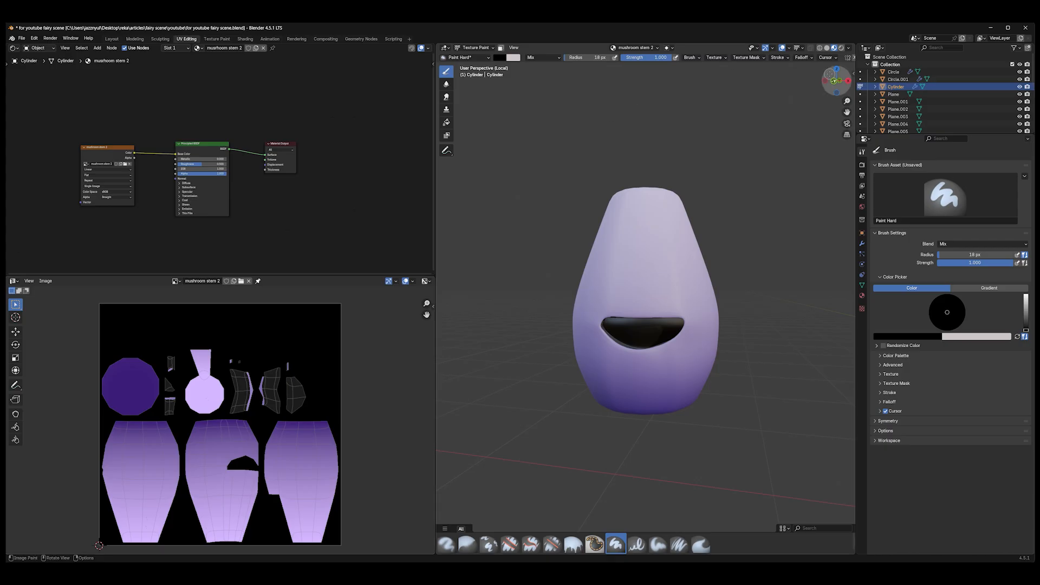
pyautogui.press('KP_Divide')
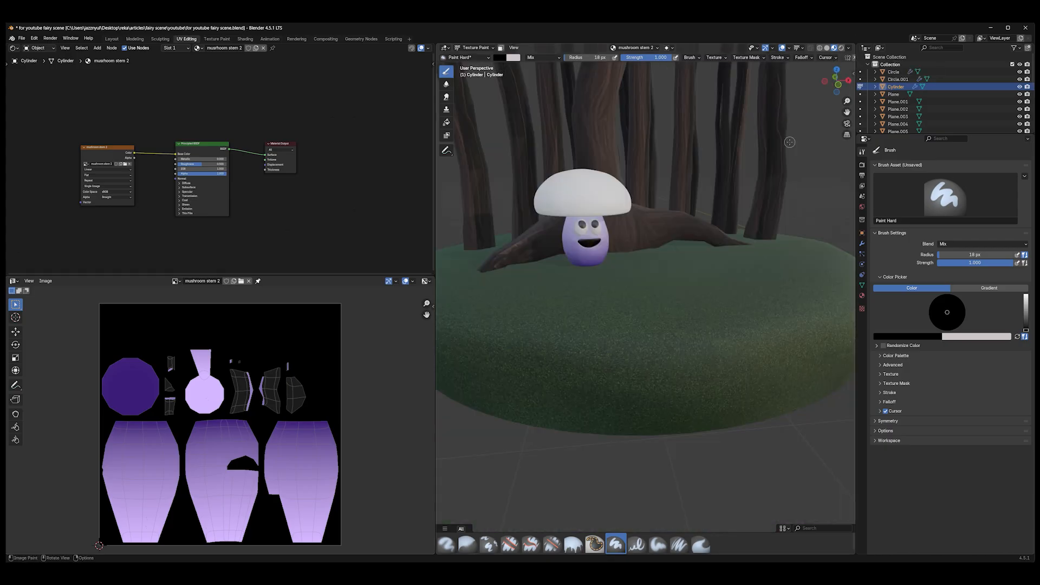
# Preview the scene in rendered shading around the mushroom, and return the viewport to material preview
pyautogui.click(841, 48)
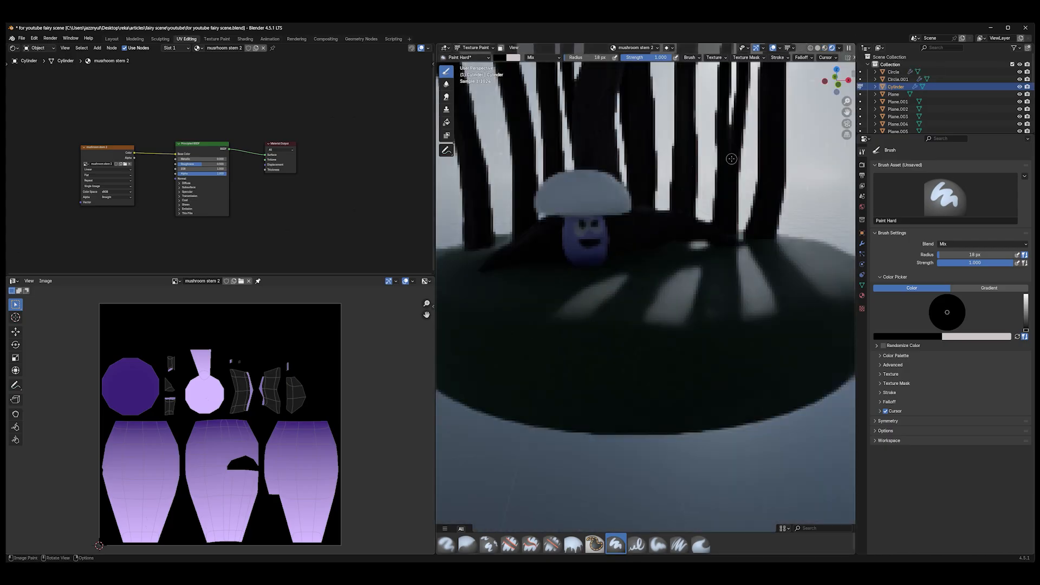
pyautogui.scroll(-2, 748, 198)
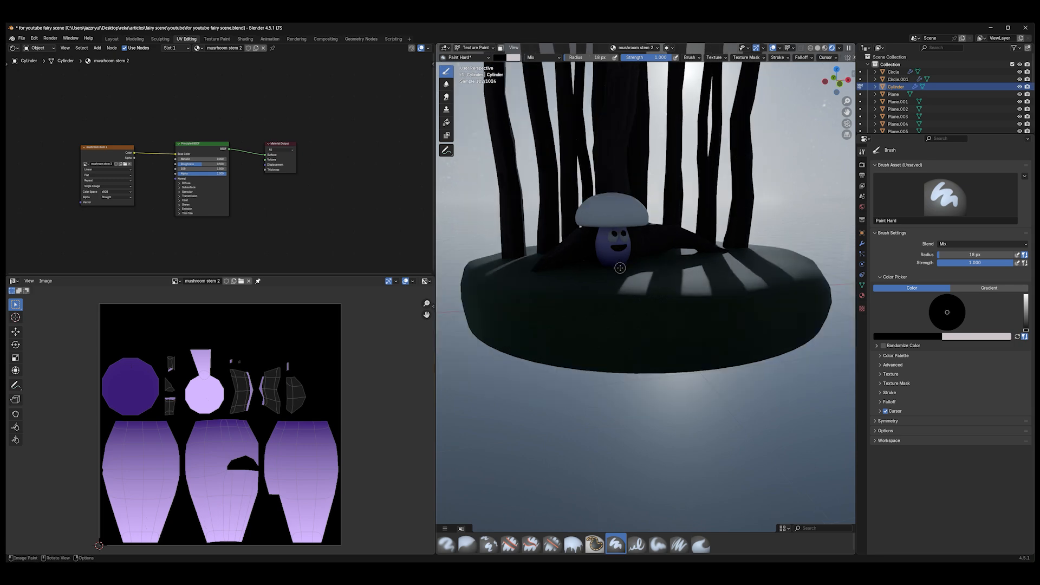
pyautogui.moveTo(716, 252)
pyautogui.mouseDown(button='middle')
pyautogui.moveTo(661, 238)
pyautogui.moveTo(668, 248)
pyautogui.moveTo(654, 253)
pyautogui.mouseUp(button='middle')
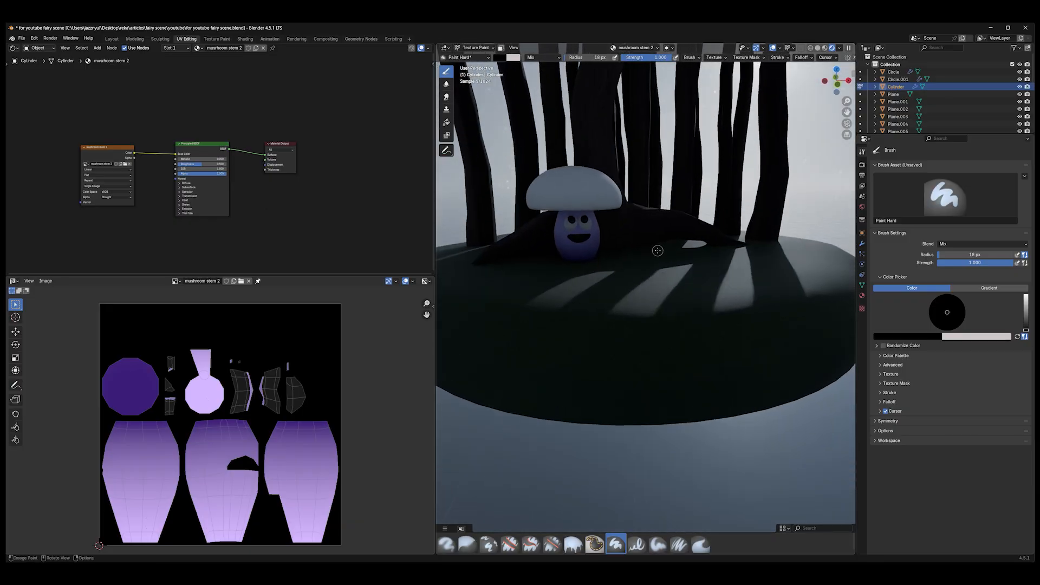
pyautogui.click(825, 48)
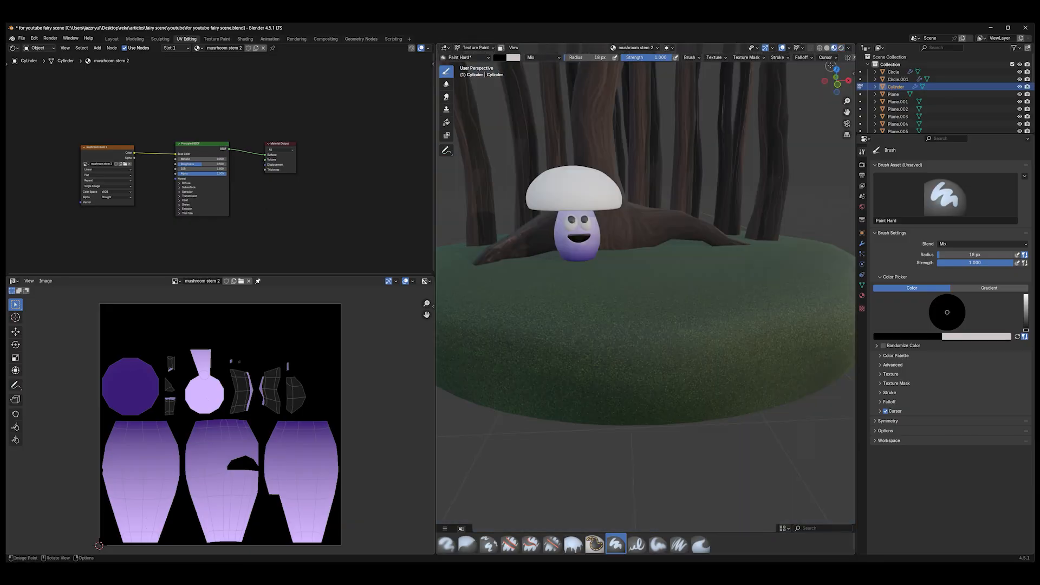
# Put the mushroom cap into Edit Mode and unlink the stem texture from the UV editor
pyautogui.click(475, 47)
pyautogui.click(472, 55)
pyautogui.click(592, 185)
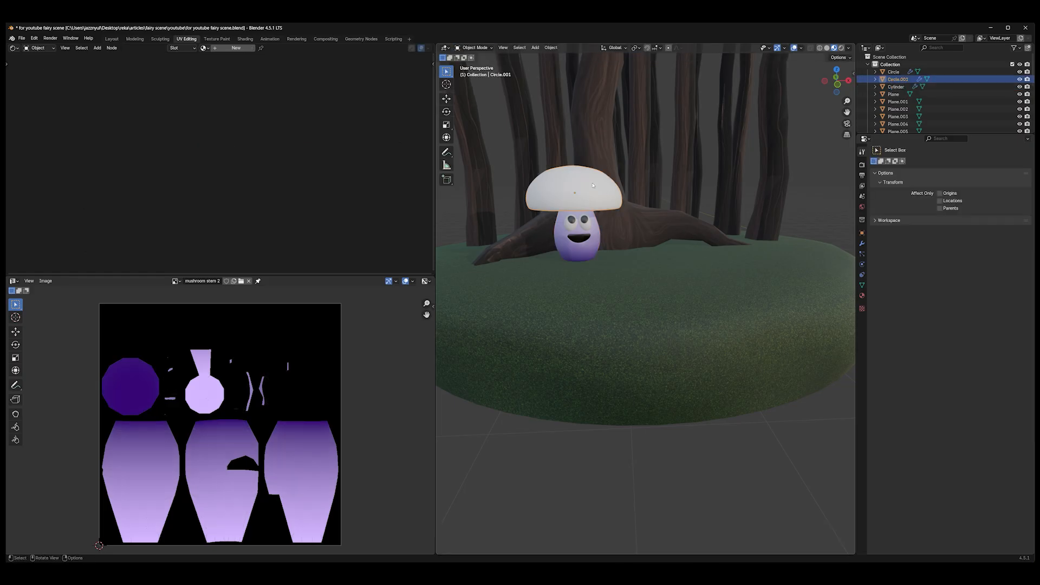
pyautogui.click(475, 48)
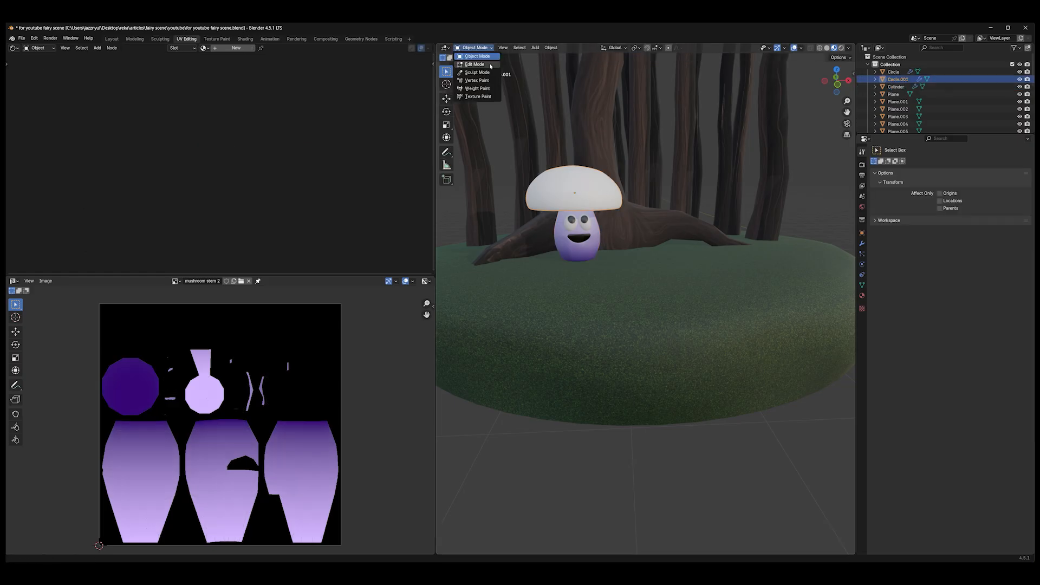
pyautogui.click(473, 65)
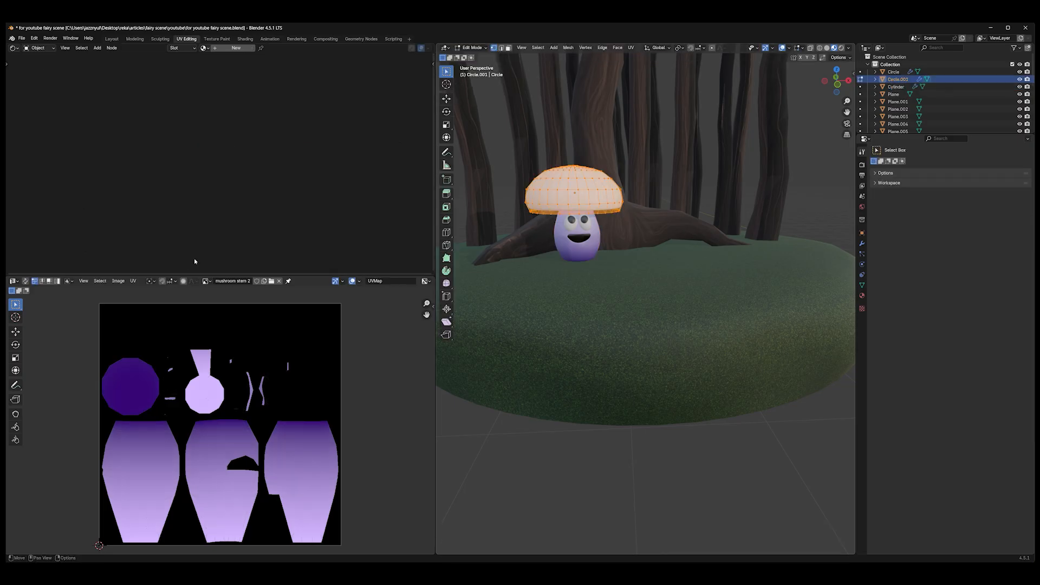
pyautogui.click(280, 282)
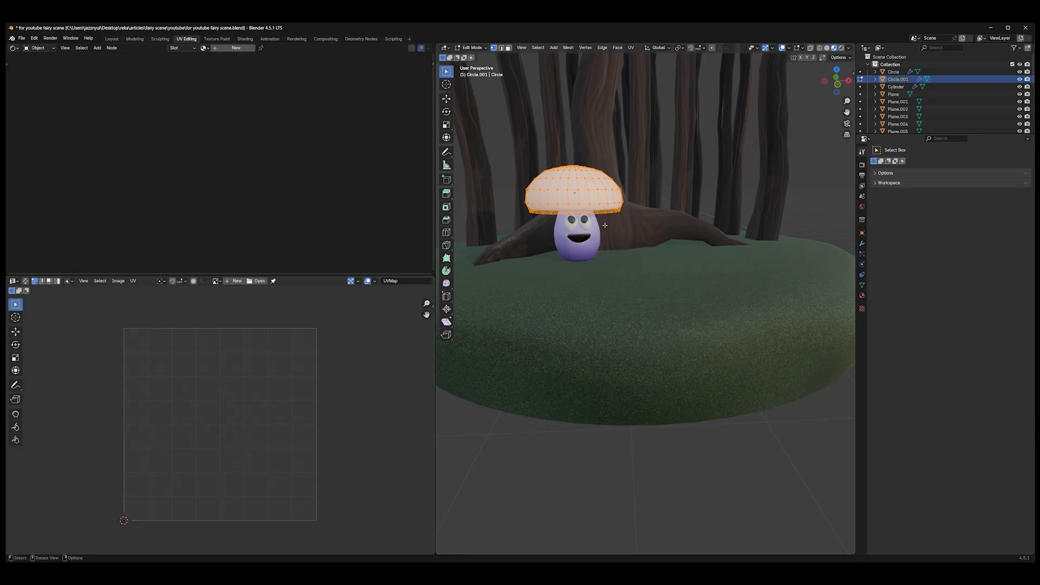
# Unwrap the entire mushroom cap with Smart UV Project
pyautogui.press('u')
pyautogui.click(561, 186)
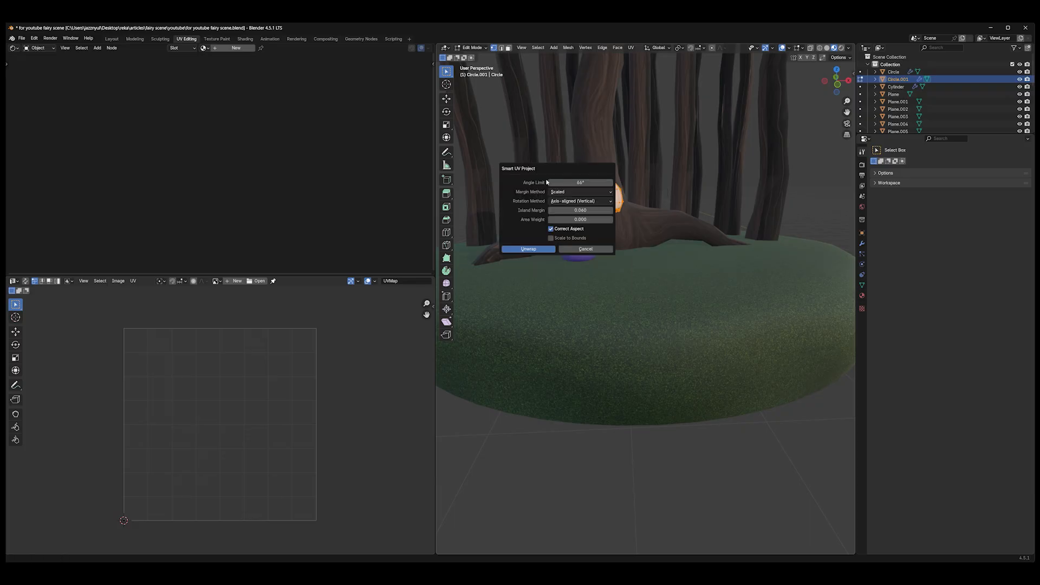
pyautogui.click(534, 251)
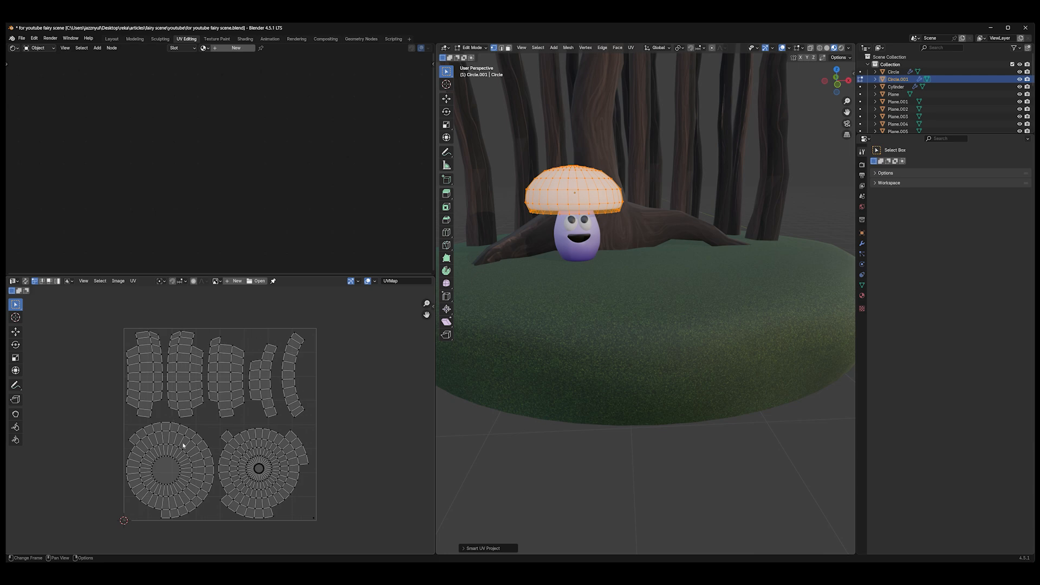
# Create a new blank 2048 × 2048 px image named "mushroom hat" for the cap's UV layout
pyautogui.click(227, 282)
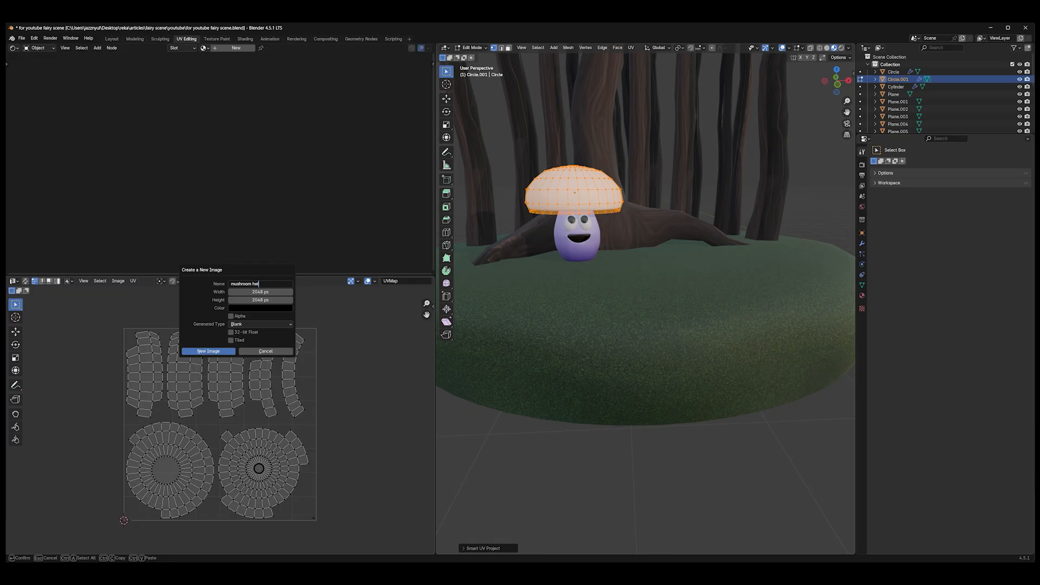
pyautogui.press('Return')
pyautogui.click(201, 353)
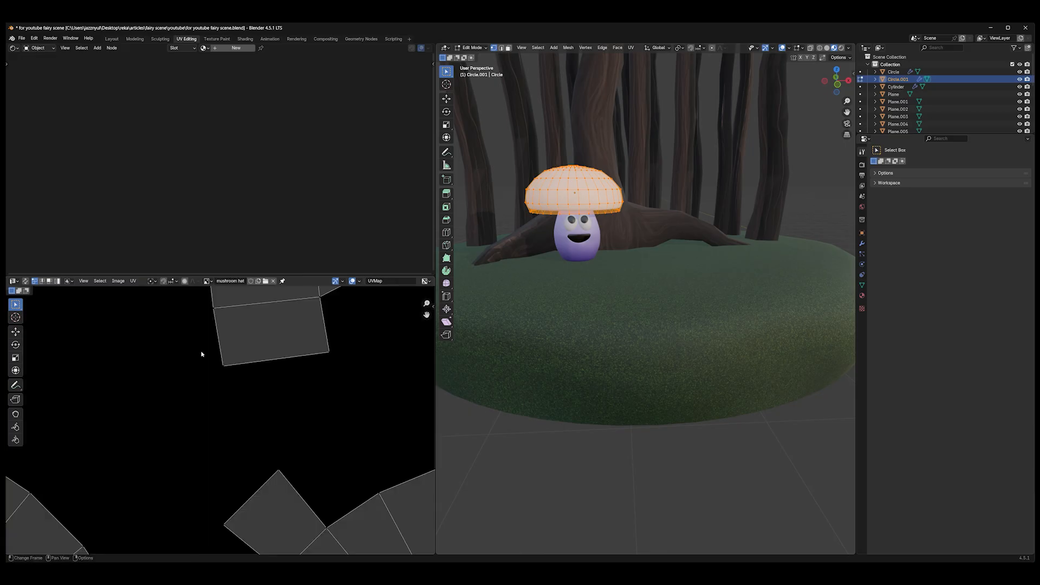
pyautogui.scroll(-9, 279, 357)
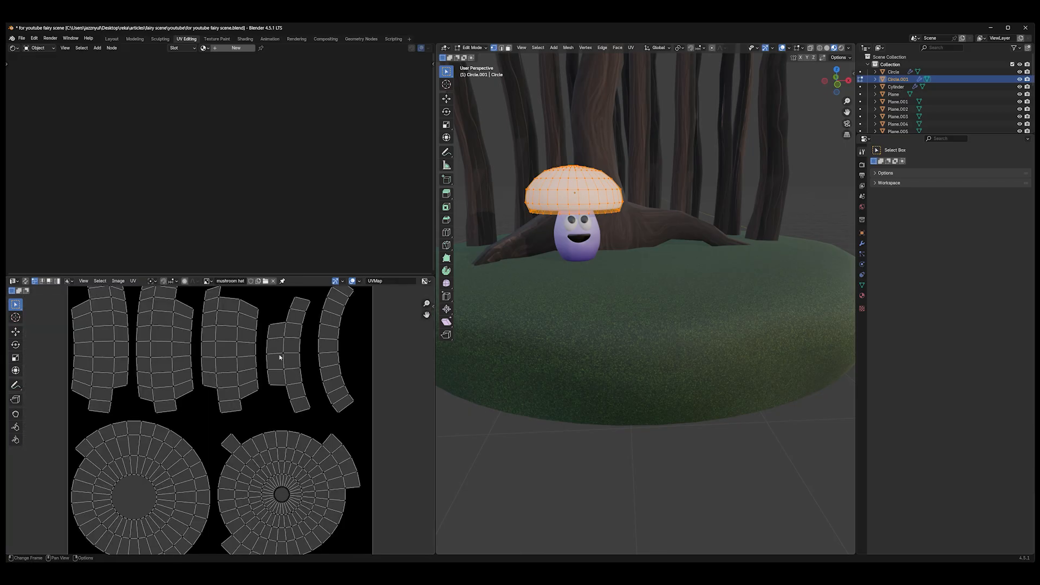
# Create a new material for the cap and name both it and the cap's image "mushroom hat color"
pyautogui.click(223, 50)
pyautogui.click(227, 48)
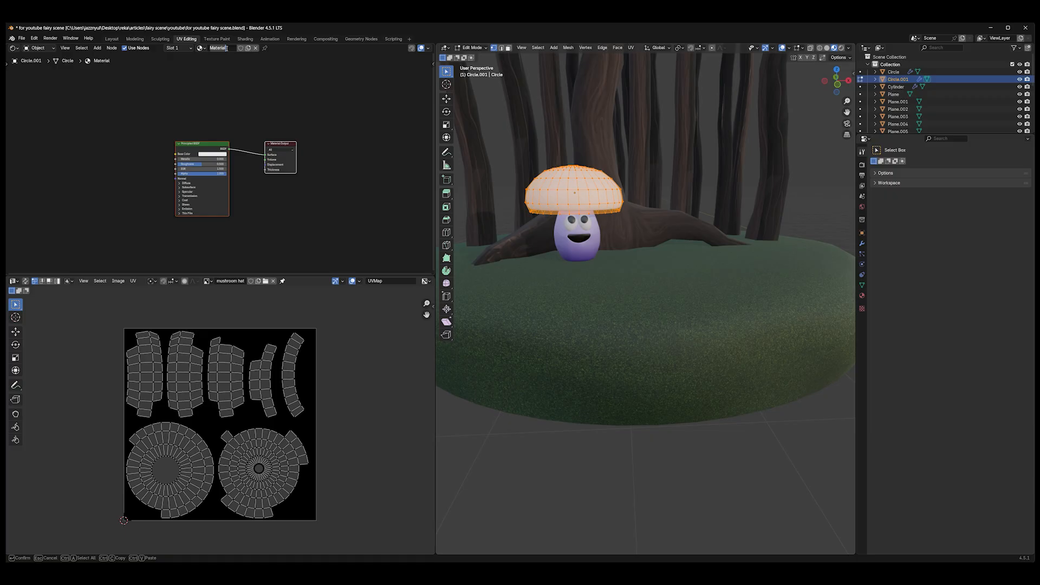
pyautogui.write('mushroo')
pyautogui.write('m hat color')
pyautogui.press('Return')
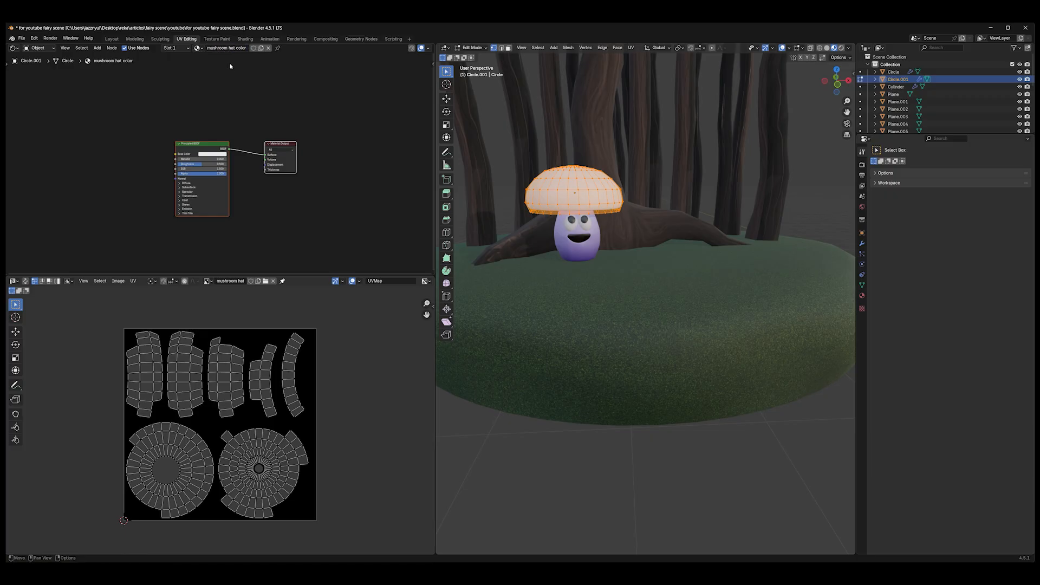
pyautogui.doubleClick(246, 282)
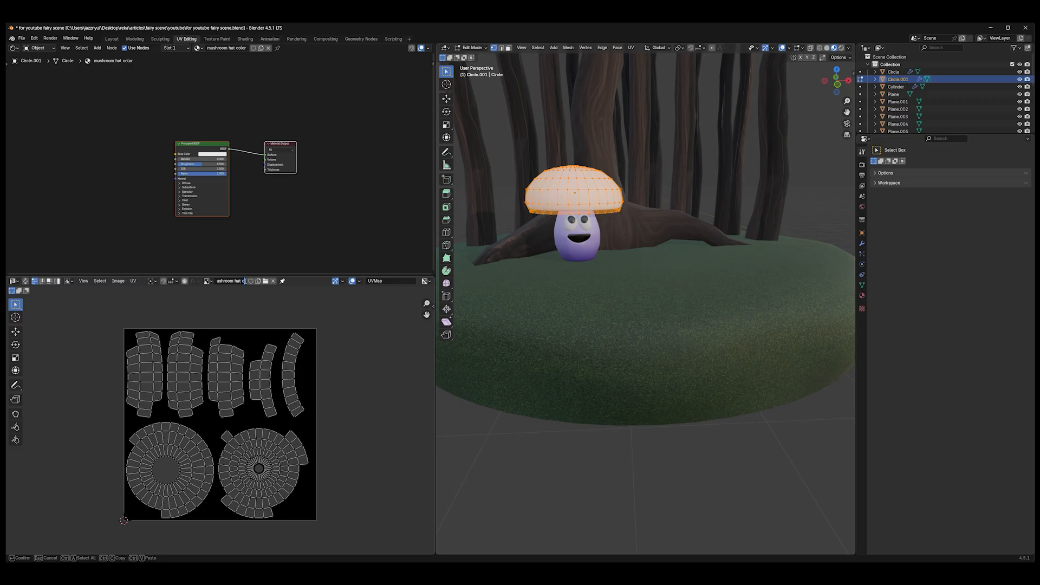
pyautogui.press('Return')
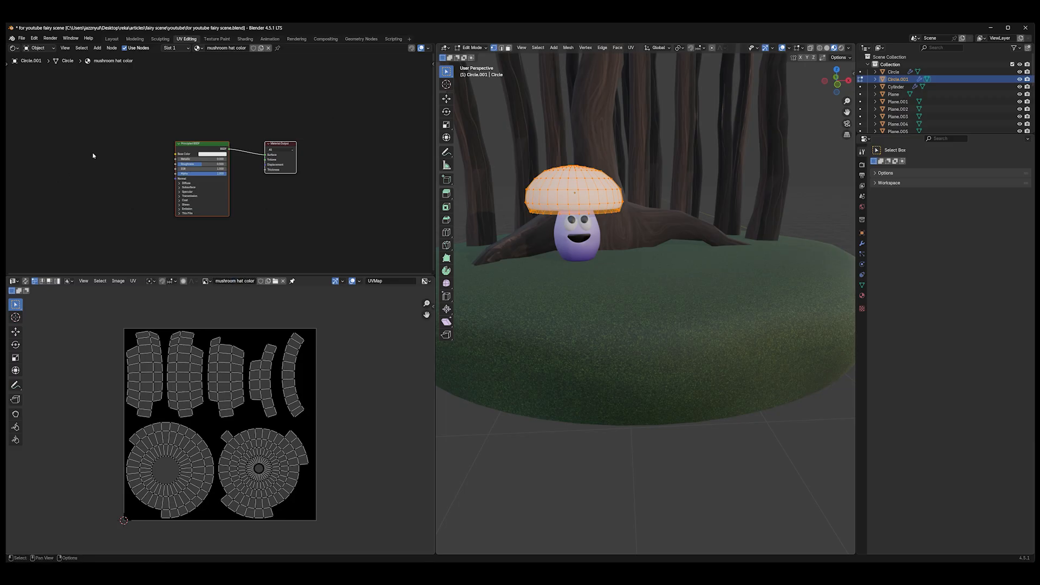
# Add an Image Texture node using "mushroom hat color" and connect its Color output to the Principled BSDF's Base Color
pyautogui.hotkey('shift', 'a')
pyautogui.moveTo(92, 155)
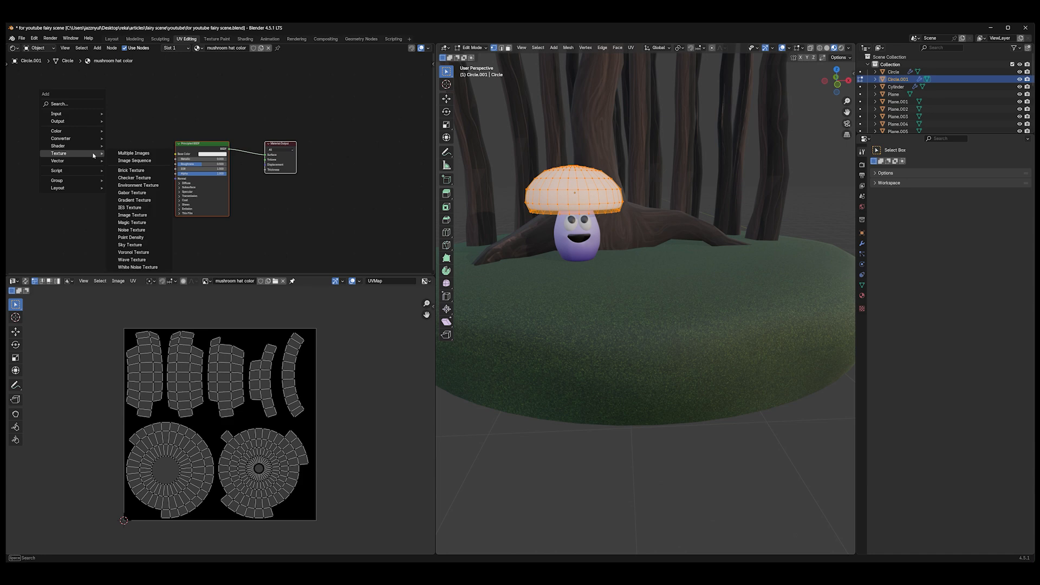
pyautogui.click(132, 215)
pyautogui.click(88, 166)
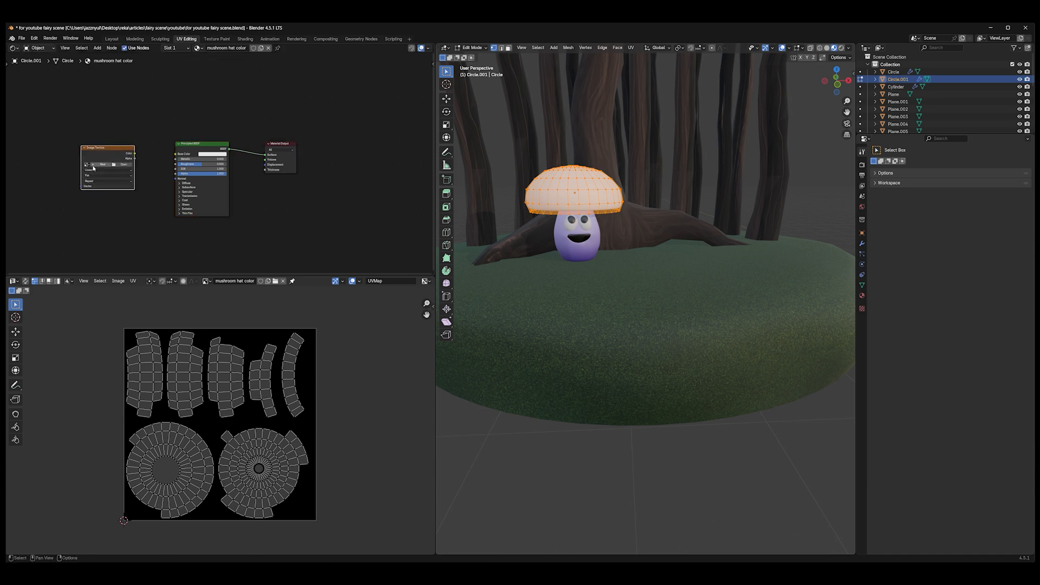
pyautogui.click(87, 164)
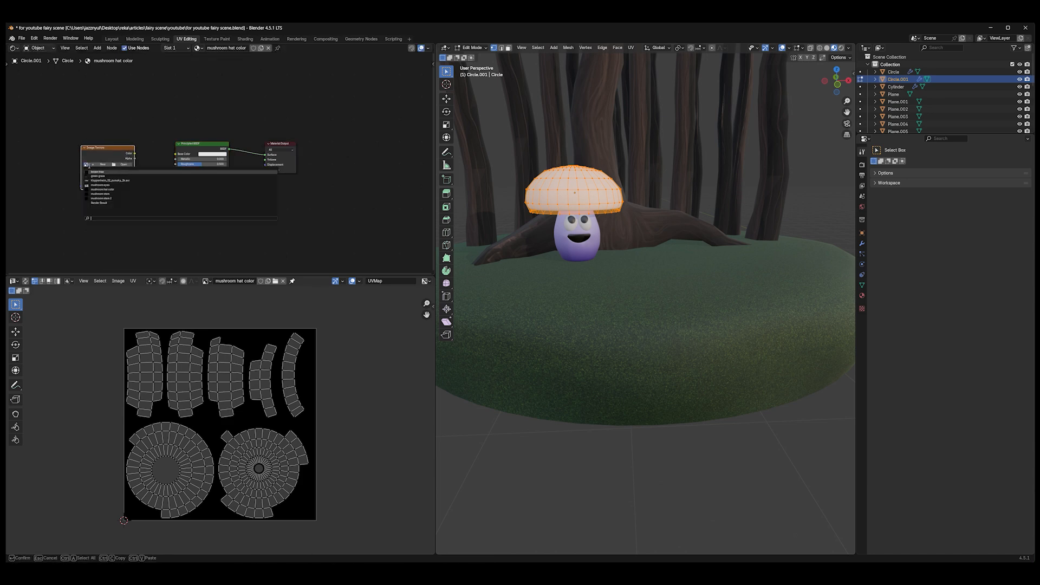
pyautogui.click(111, 189)
pyautogui.moveTo(134, 154); pyautogui.dragTo(176, 154)
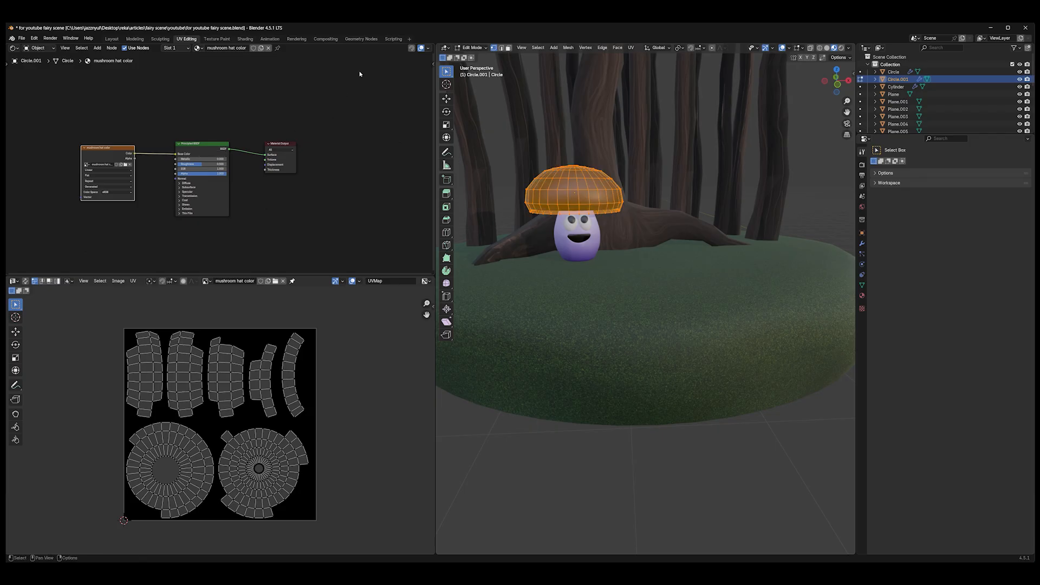
# Switch the cap from Edit Mode to Texture Paint mode and choose the Fill brush with the purple gradient
pyautogui.click(471, 48)
pyautogui.click(474, 56)
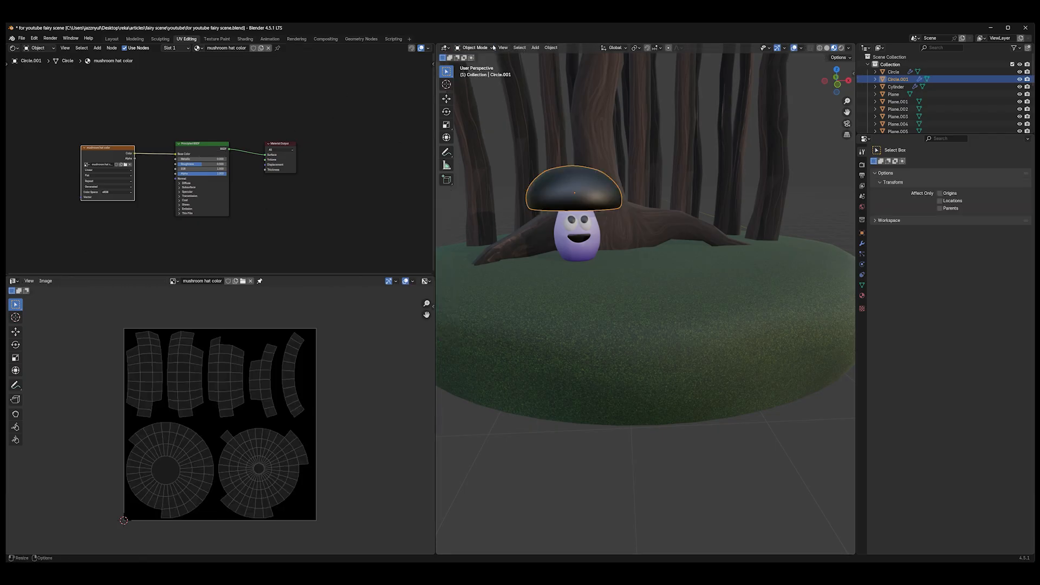
pyautogui.click(472, 48)
pyautogui.click(479, 98)
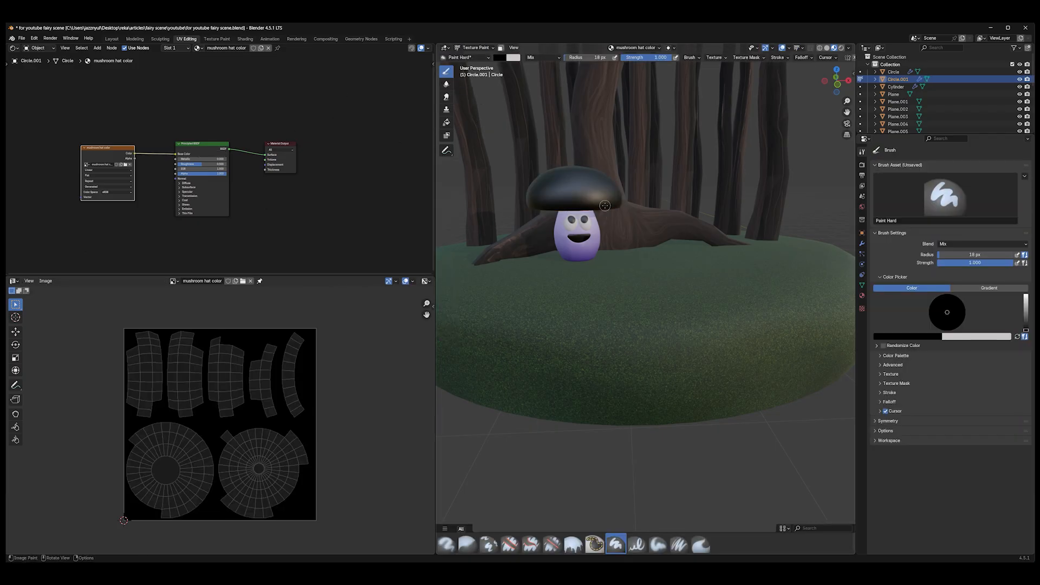
pyautogui.click(446, 122)
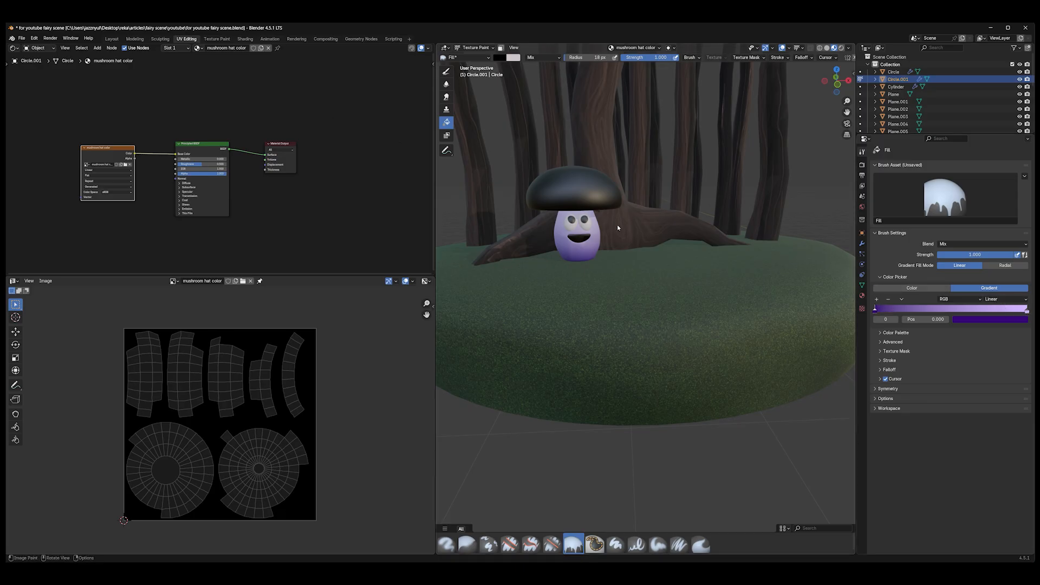
# Isolate the cap in front view and fill it with a linear gradient from dark purple at its base to light purple on top
pyautogui.press('KP_Divide')
pyautogui.press('KP_1')
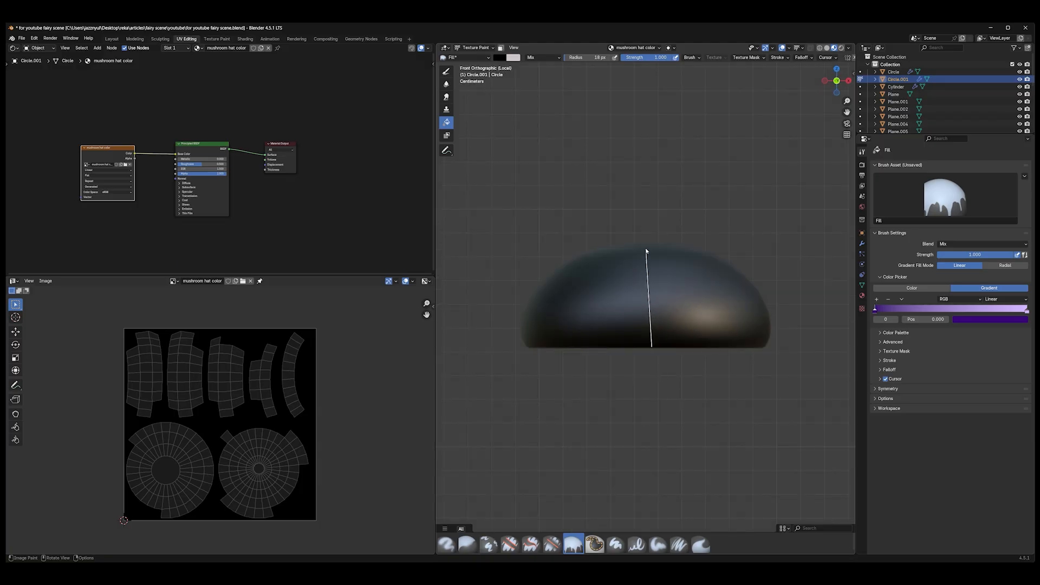
pyautogui.moveTo(650, 243); pyautogui.dragTo(650, 243)
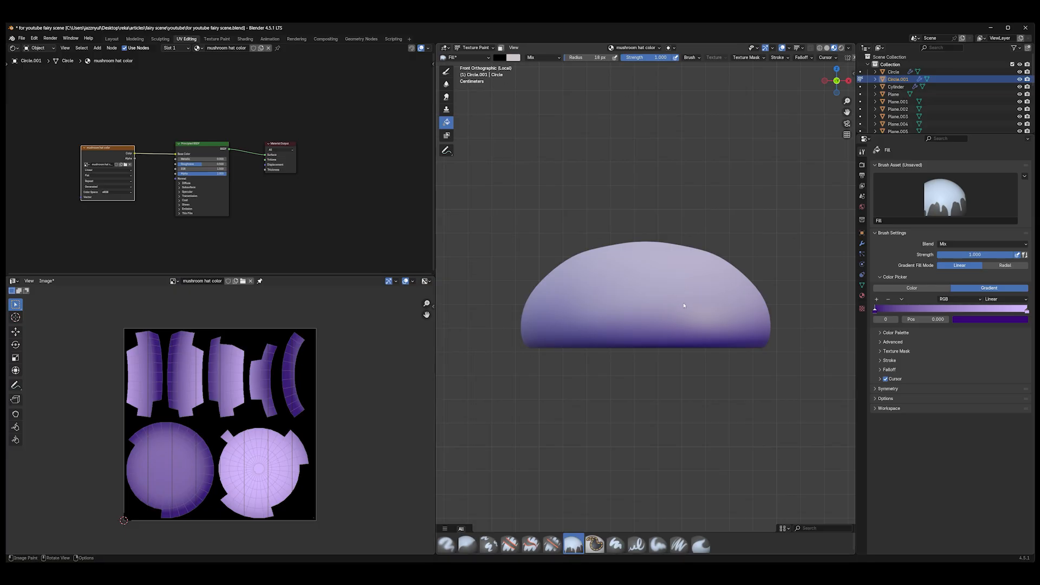
# From the top view, choose the Paint Soft brush and set its radius to about 245 px and strength to 0.266
pyautogui.press('KP_7')
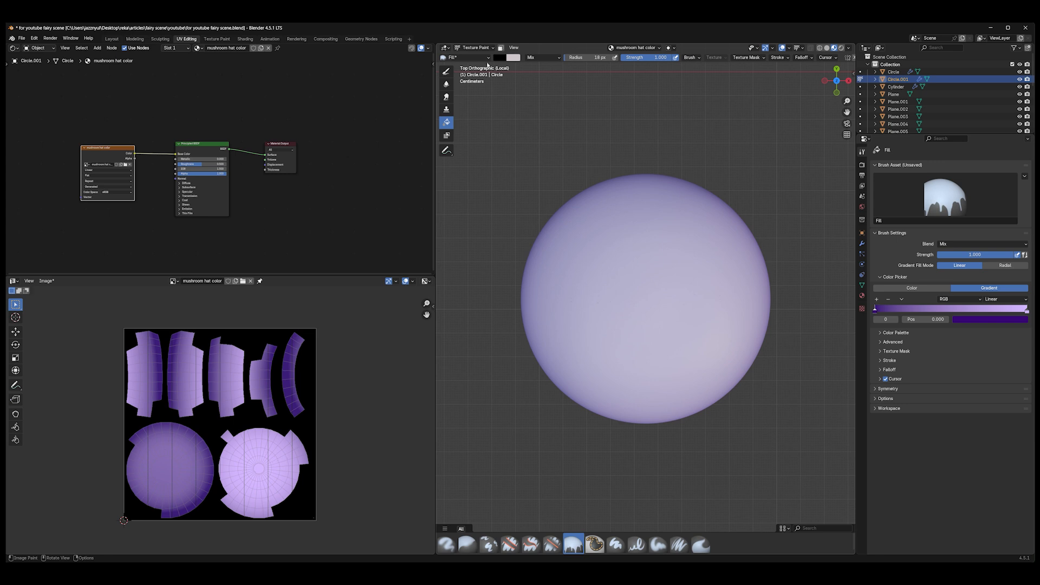
pyautogui.click(488, 59)
pyautogui.click(630, 84)
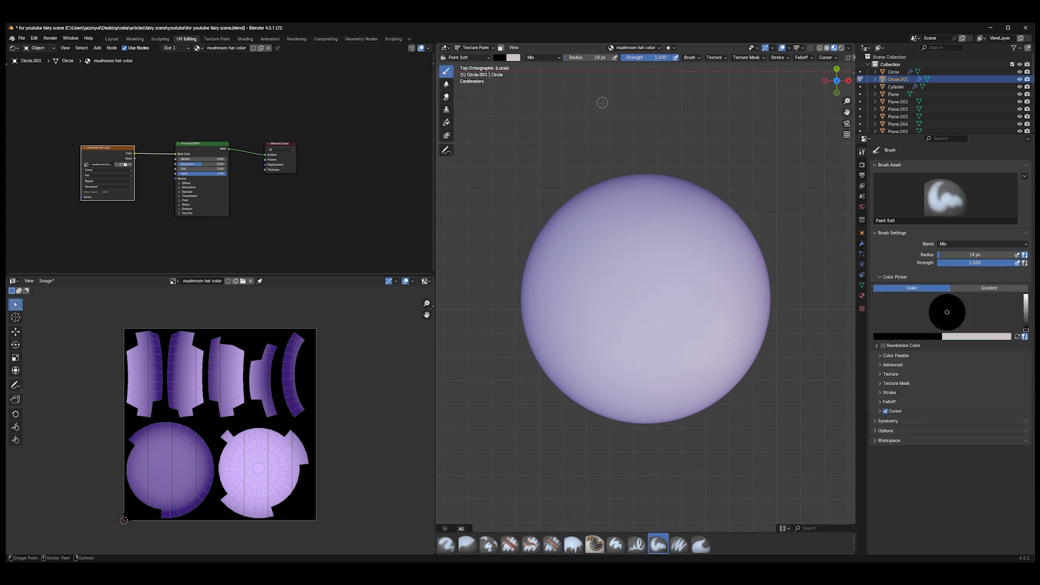
pyautogui.press('f')
pyautogui.click(703, 264)
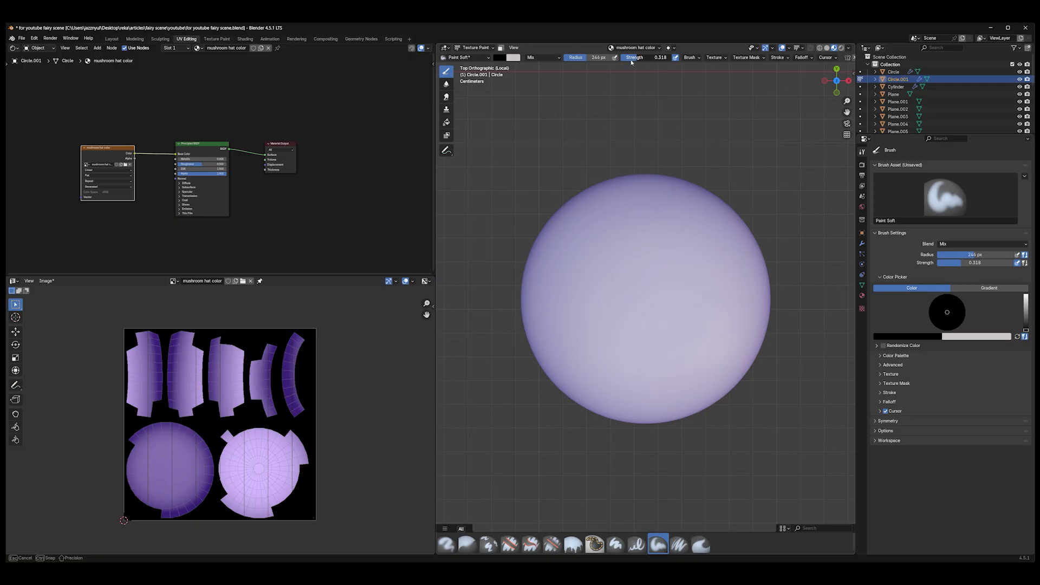
pyautogui.moveTo(631, 62); pyautogui.dragTo(618, 62)
# Set the brush colour to pale lilac and paint softly over the top of the cap
pyautogui.moveTo(1026, 327); pyautogui.dragTo(1023, 298)
pyautogui.click(953, 313)
pyautogui.click(951, 312)
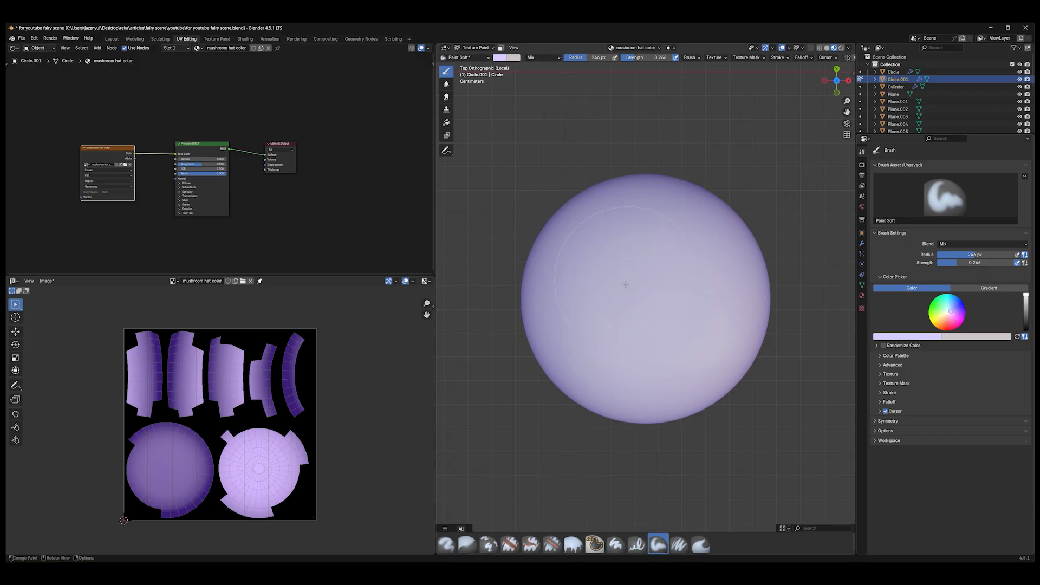
pyautogui.moveTo(625, 284); pyautogui.dragTo(603, 314)
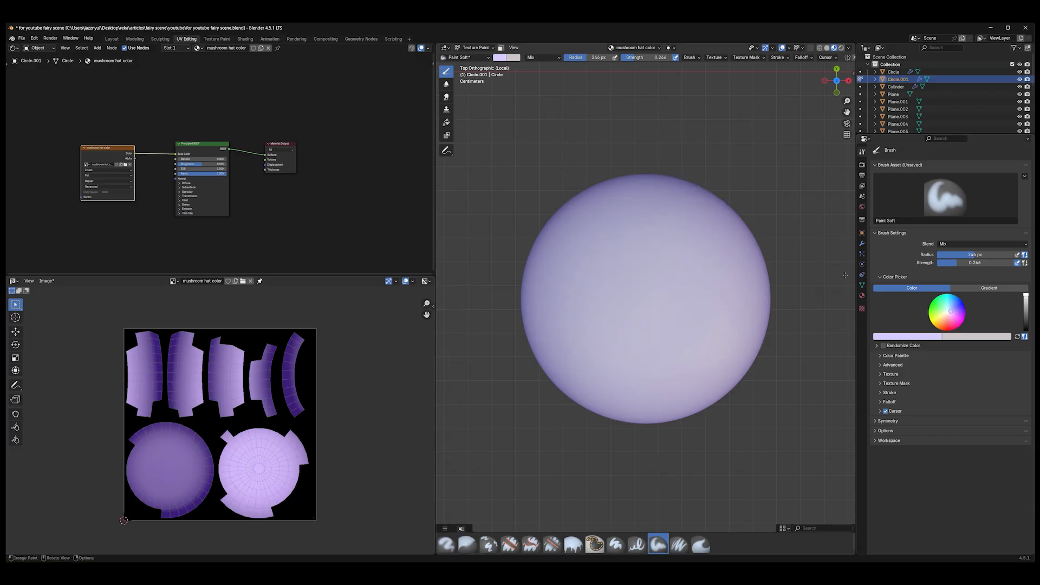
# Set the brush colour to near-white, try the Lighten blend mode on the cap, and change the blend mode to Multiply
pyautogui.click(949, 312)
pyautogui.click(951, 245)
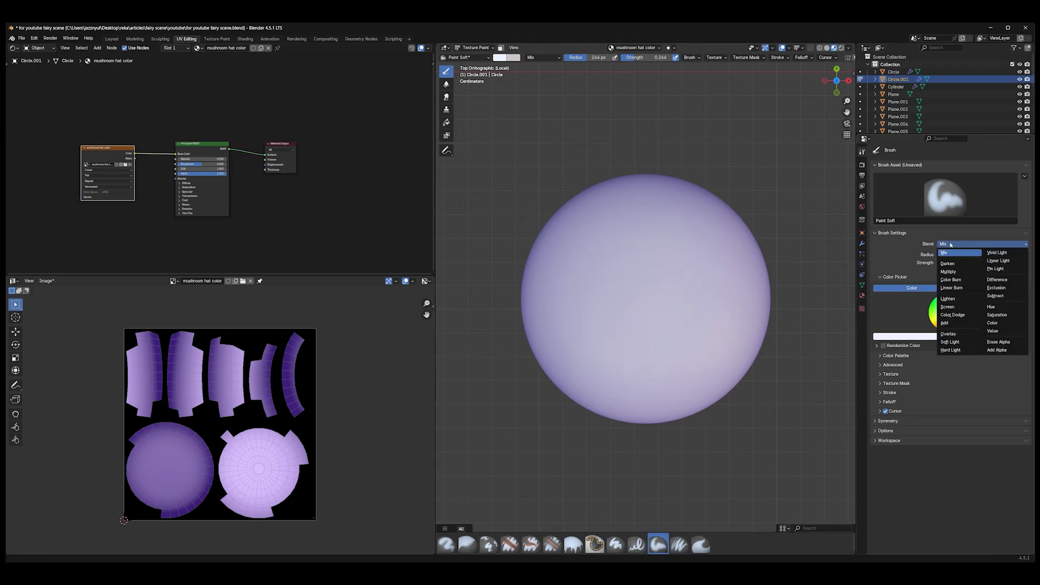
pyautogui.click(949, 299)
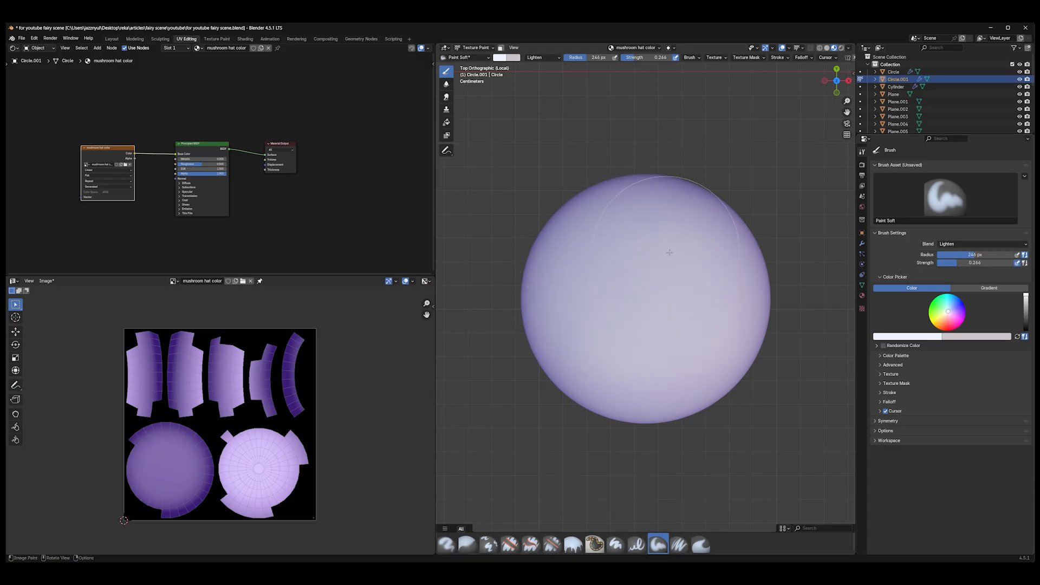
pyautogui.click(970, 245)
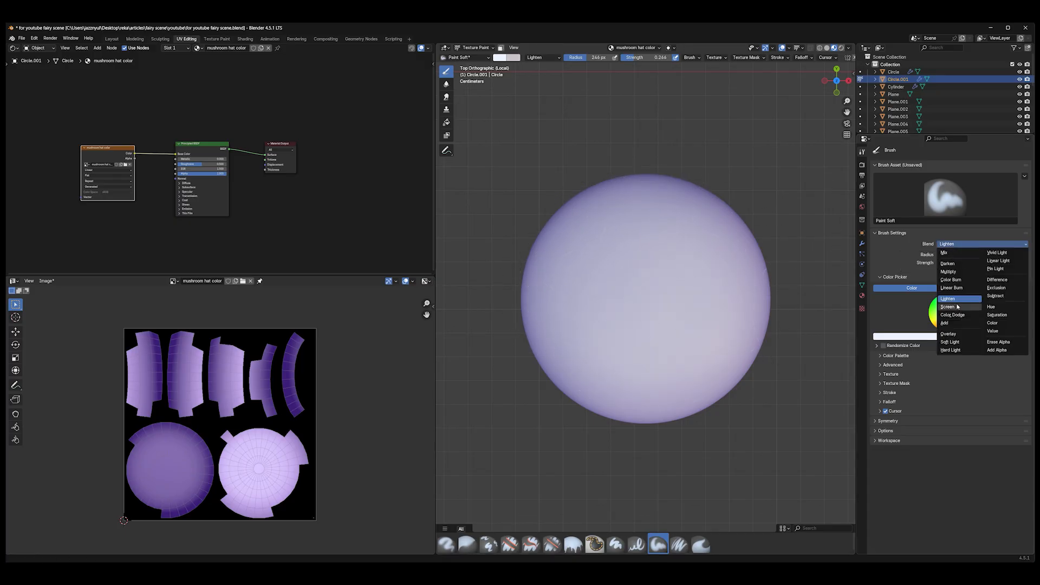
pyautogui.click(952, 272)
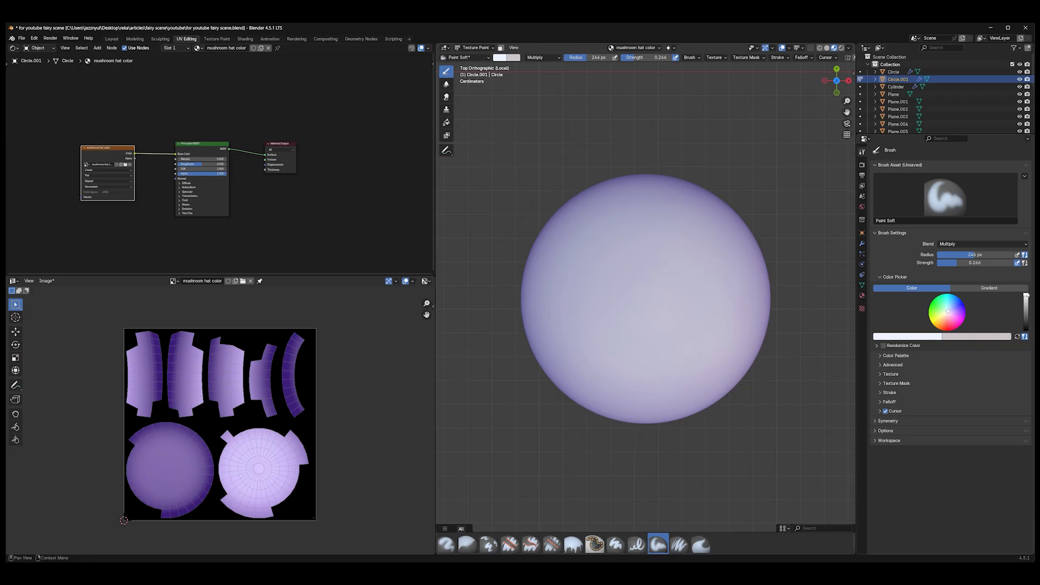
# Set the brush colour to dark muted purple and shade around the cap's outer area from the top view
pyautogui.moveTo(1026, 295); pyautogui.dragTo(1028, 317)
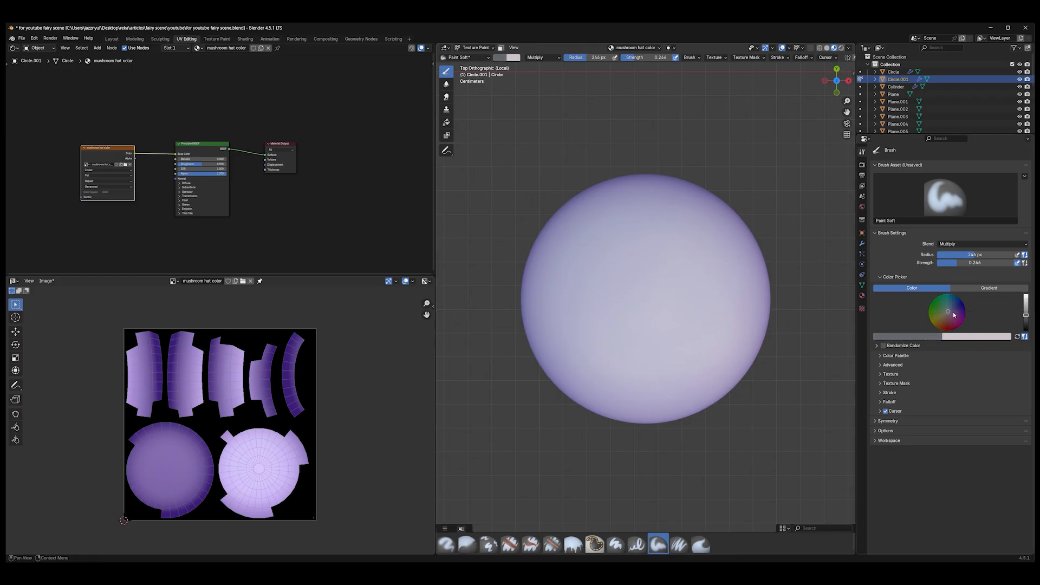
pyautogui.moveTo(567, 350)
pyautogui.mouseDown()
pyautogui.moveTo(581, 241)
pyautogui.moveTo(569, 250)
pyautogui.mouseUp()
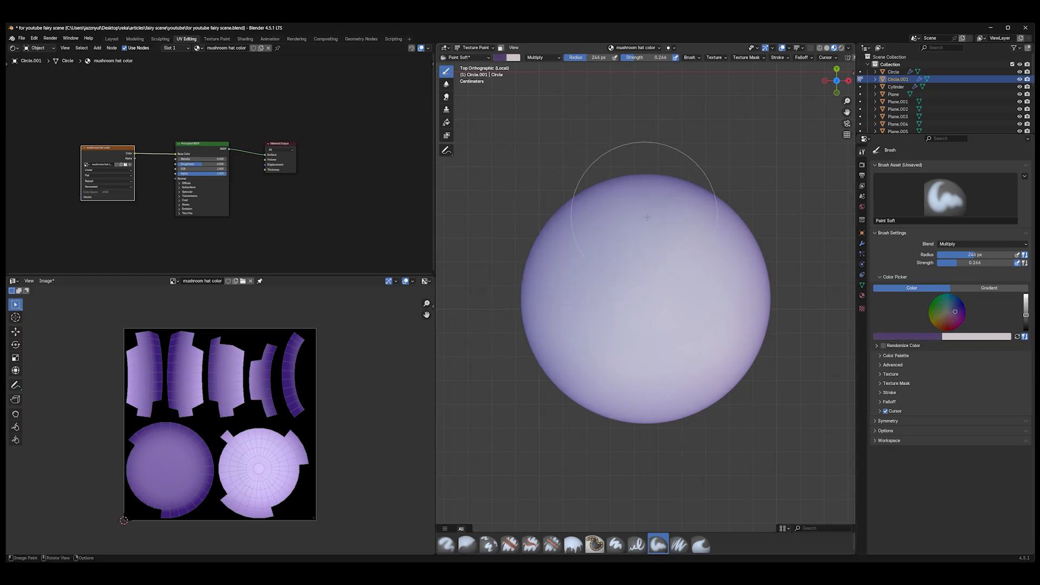
pyautogui.moveTo(723, 318); pyautogui.dragTo(717, 346)
pyautogui.moveTo(602, 389); pyautogui.dragTo(705, 367)
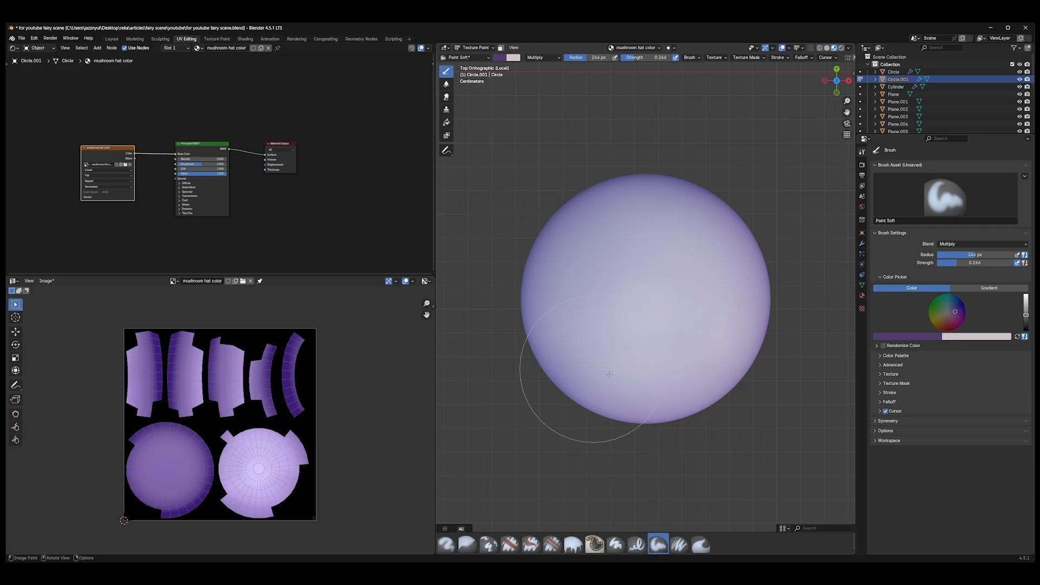
pyautogui.moveTo(728, 320)
pyautogui.mouseDown()
pyautogui.moveTo(626, 238)
pyautogui.moveTo(676, 360)
pyautogui.moveTo(712, 257)
pyautogui.moveTo(669, 362)
pyautogui.moveTo(590, 307)
pyautogui.moveTo(674, 266)
pyautogui.mouseUp()
# Shade the cap's sides all the way around with the dark purple Multiply brush
pyautogui.press('KP_1')
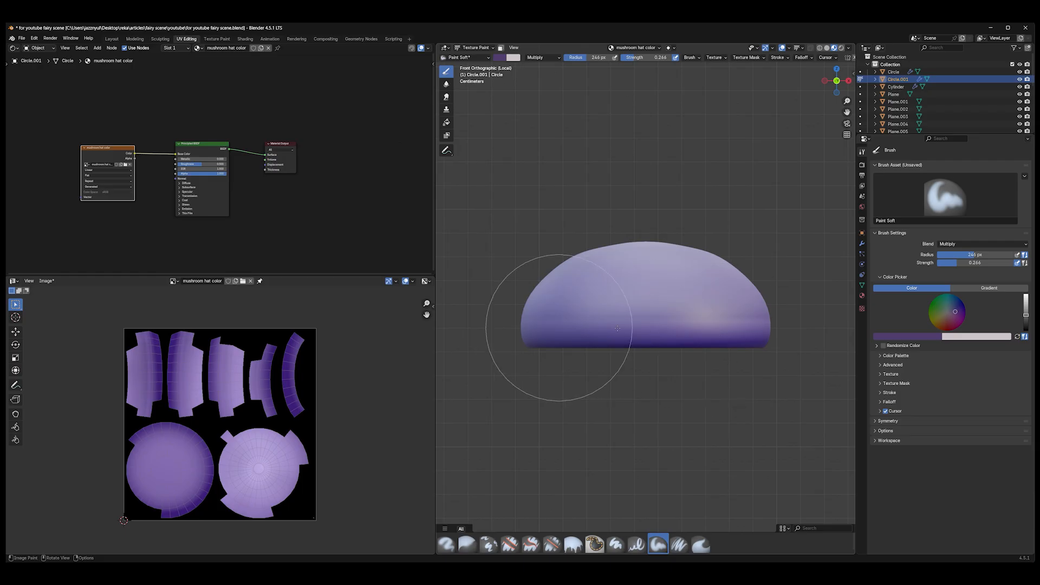
pyautogui.moveTo(746, 318); pyautogui.dragTo(669, 319, button='middle')
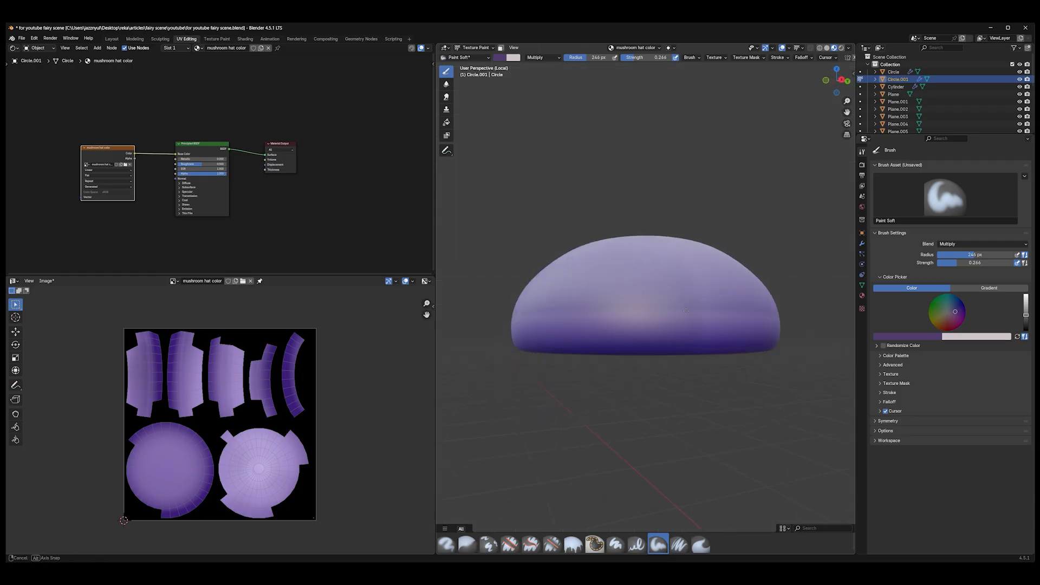
pyautogui.moveTo(798, 328); pyautogui.dragTo(716, 334, button='middle')
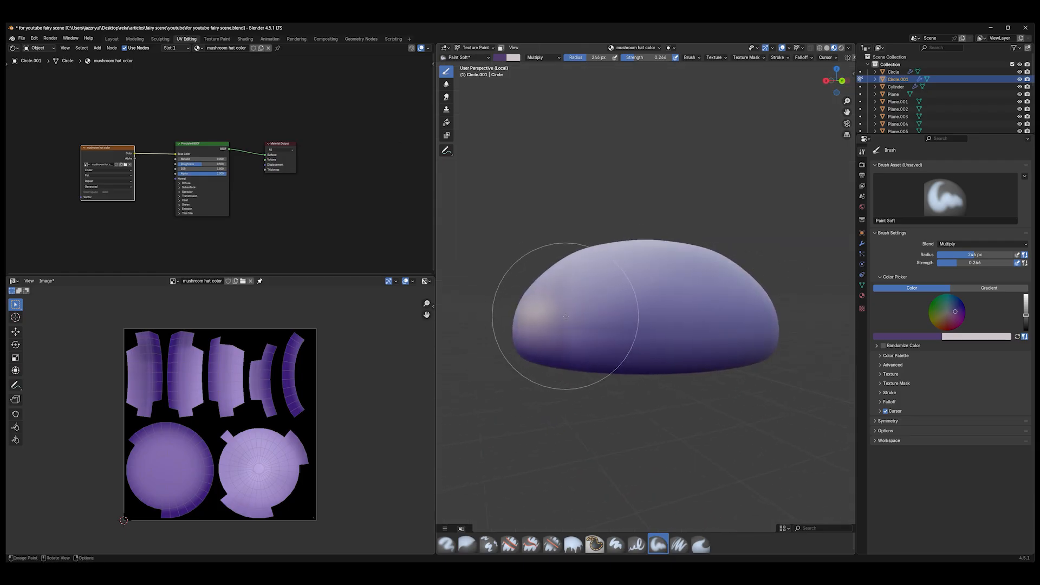
pyautogui.moveTo(569, 316); pyautogui.dragTo(750, 326)
pyautogui.moveTo(751, 327); pyautogui.dragTo(649, 322, button='middle')
pyautogui.moveTo(554, 311); pyautogui.dragTo(751, 326)
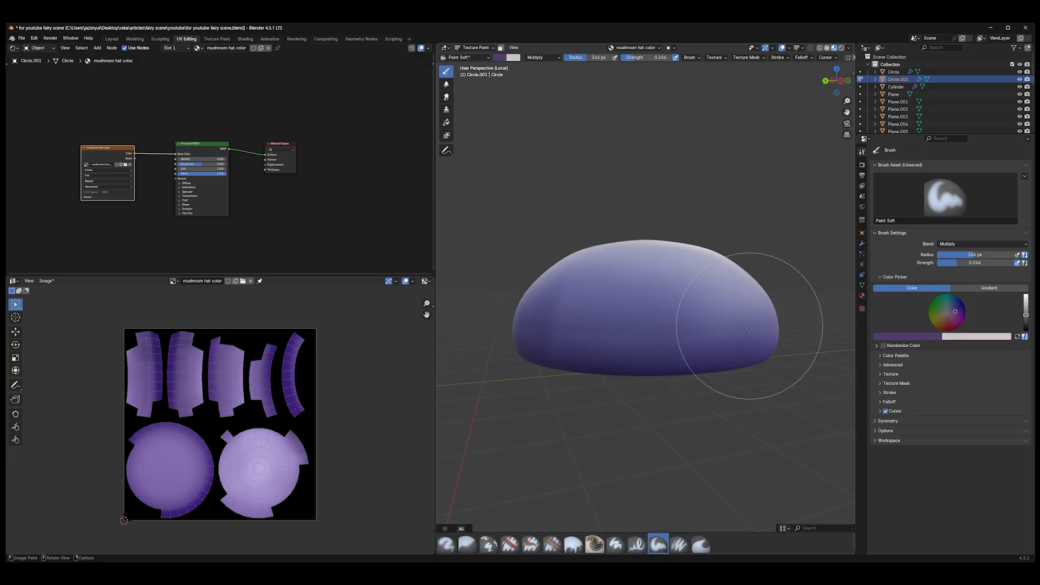
pyautogui.moveTo(751, 326); pyautogui.dragTo(653, 325, button='middle')
pyautogui.moveTo(581, 326); pyautogui.dragTo(756, 337)
pyautogui.moveTo(789, 351); pyautogui.dragTo(691, 338, button='middle')
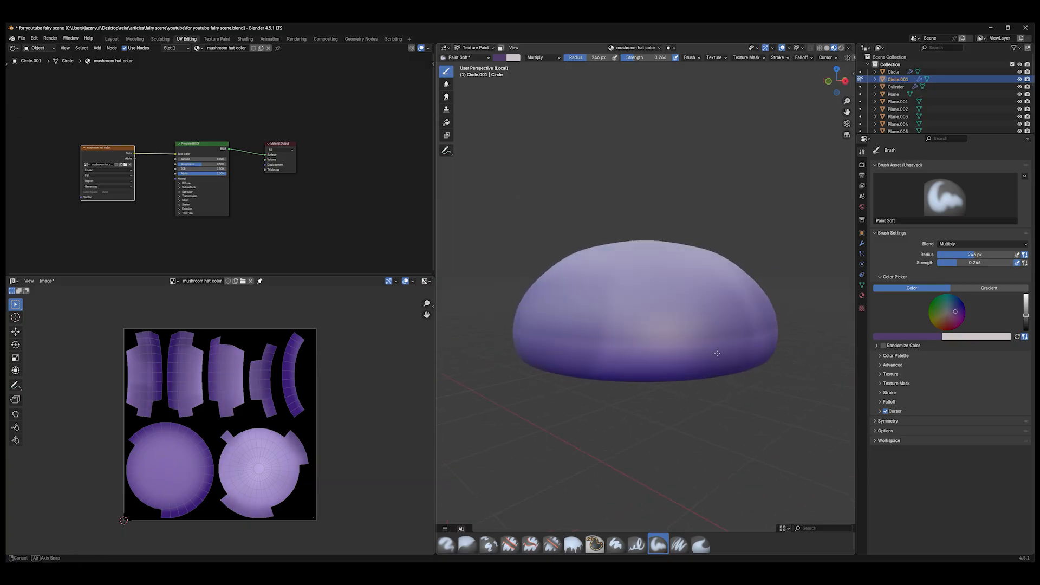
pyautogui.moveTo(603, 324); pyautogui.dragTo(766, 330)
pyautogui.moveTo(723, 410); pyautogui.dragTo(488, 336, button='middle')
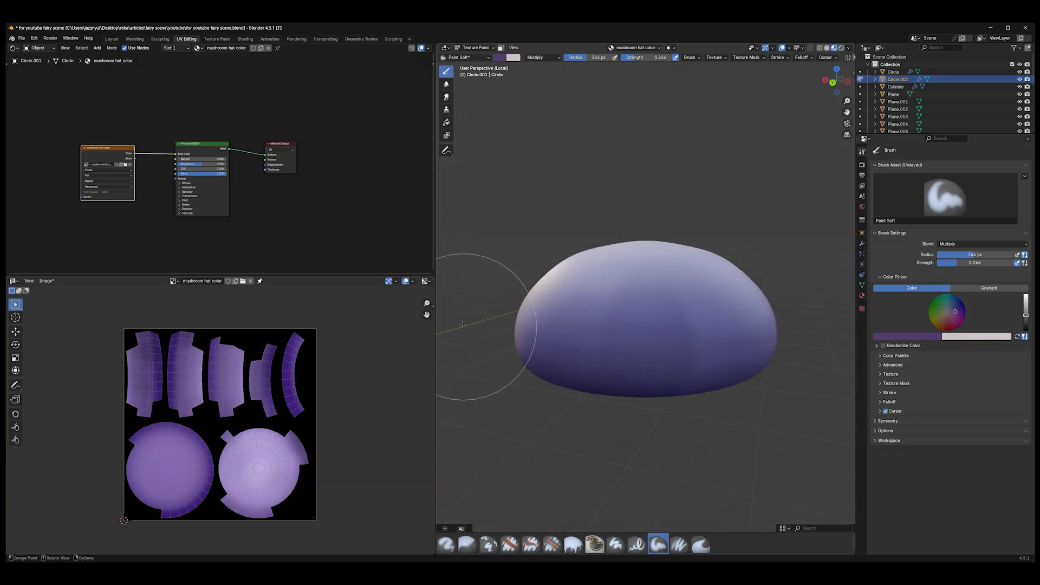
# Change the blend mode to Mix, brighten the brush colour to light purple, and paint around the cap's darkened sides
pyautogui.click(975, 243)
pyautogui.click(959, 264)
pyautogui.moveTo(1025, 313); pyautogui.dragTo(1025, 297)
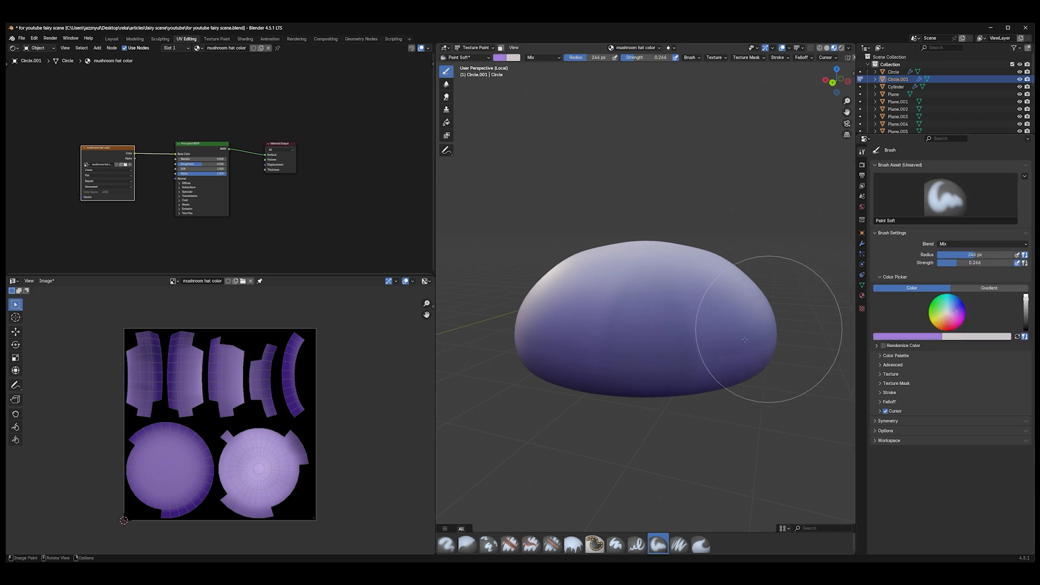
pyautogui.moveTo(662, 337); pyautogui.dragTo(646, 329, button='middle')
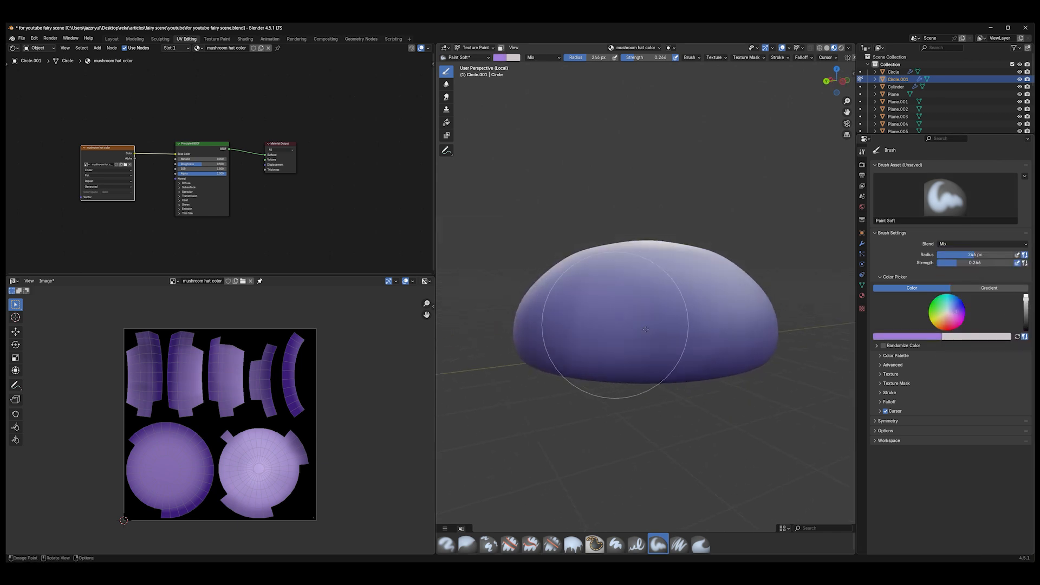
pyautogui.moveTo(615, 325); pyautogui.dragTo(590, 332)
pyautogui.moveTo(589, 332); pyautogui.dragTo(723, 330, button='middle')
pyautogui.moveTo(731, 330); pyautogui.dragTo(601, 343)
pyautogui.scroll(1, 601, 341)
pyautogui.moveTo(601, 339); pyautogui.dragTo(679, 329, button='middle')
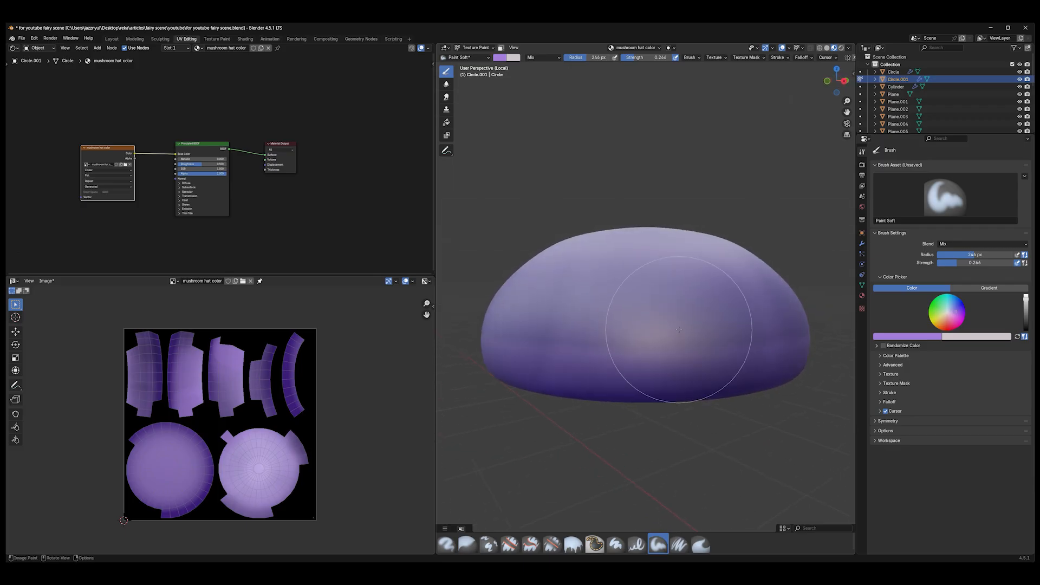
pyautogui.moveTo(679, 329); pyautogui.dragTo(660, 322)
pyautogui.moveTo(559, 344)
pyautogui.mouseDown()
pyautogui.moveTo(569, 332)
pyautogui.moveTo(767, 342)
pyautogui.mouseUp()
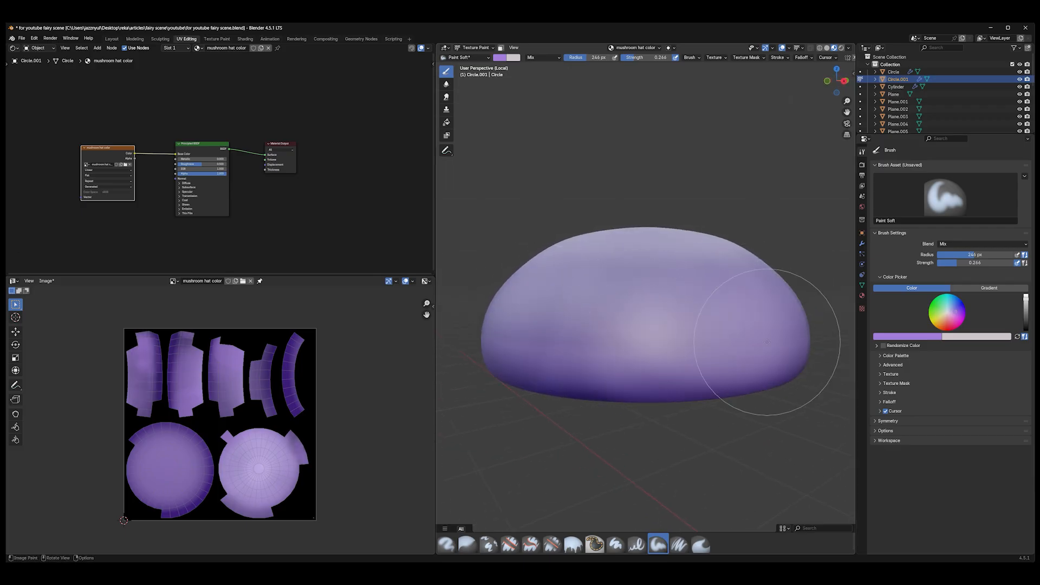
# Set the brush colour to saturated blue-violet with strength 0.191 and paint over the lower side of the cap
pyautogui.moveTo(767, 342); pyautogui.dragTo(743, 304, button='middle')
pyautogui.click(965, 311)
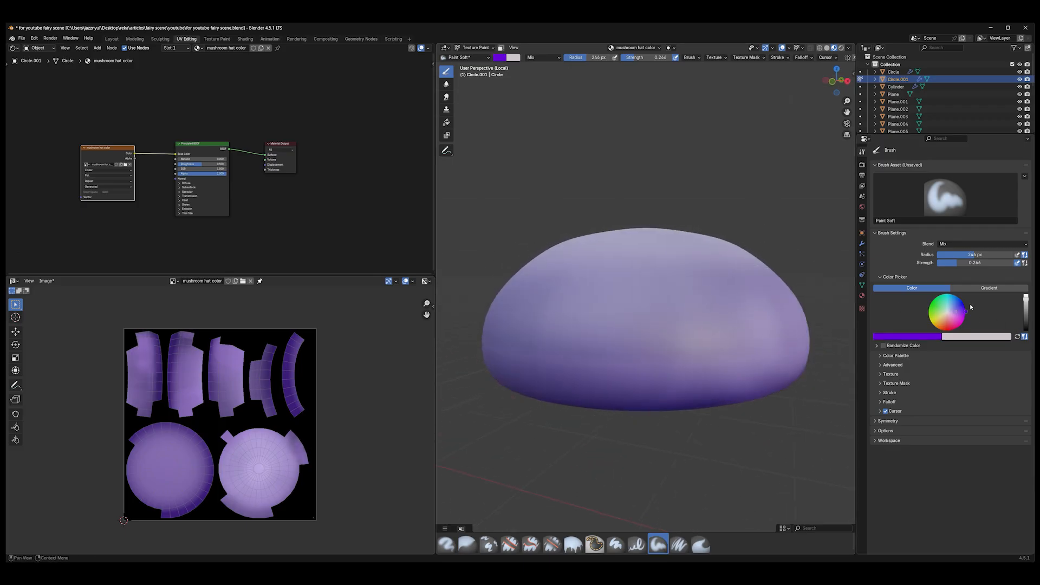
pyautogui.moveTo(640, 58); pyautogui.dragTo(636, 58)
pyautogui.moveTo(576, 335); pyautogui.dragTo(653, 357)
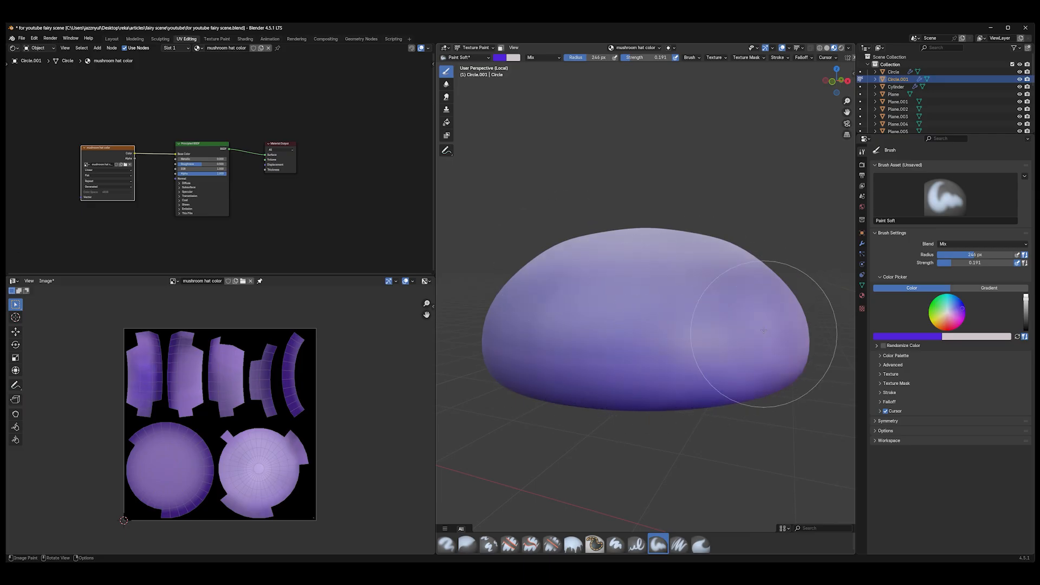
pyautogui.moveTo(529, 139); pyautogui.dragTo(741, 175, button='middle')
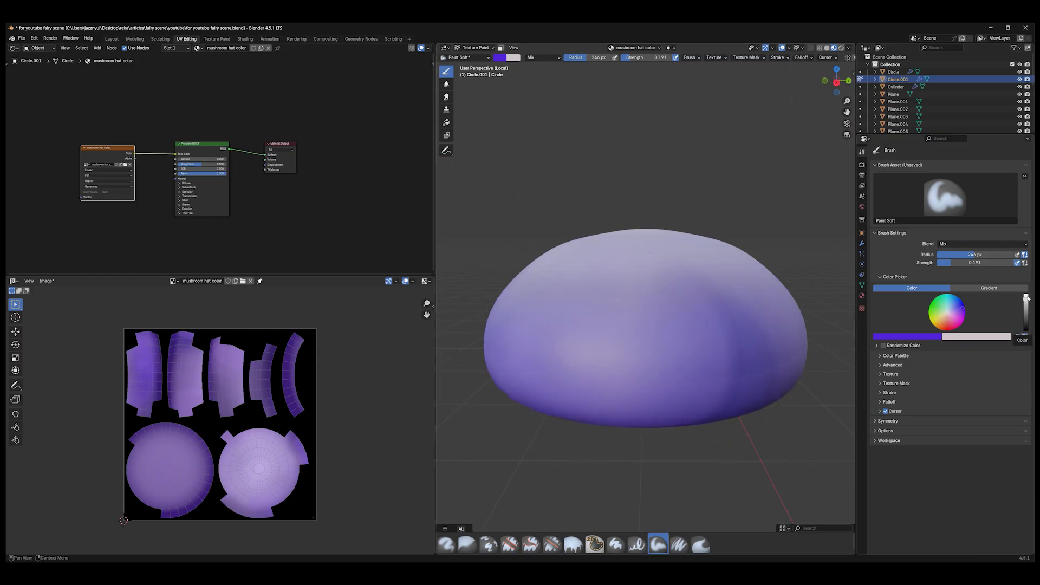
# Sample the cap's dark purple into the colour palette and use a purple brush to blend the dark patch on its side
pyautogui.click(955, 311)
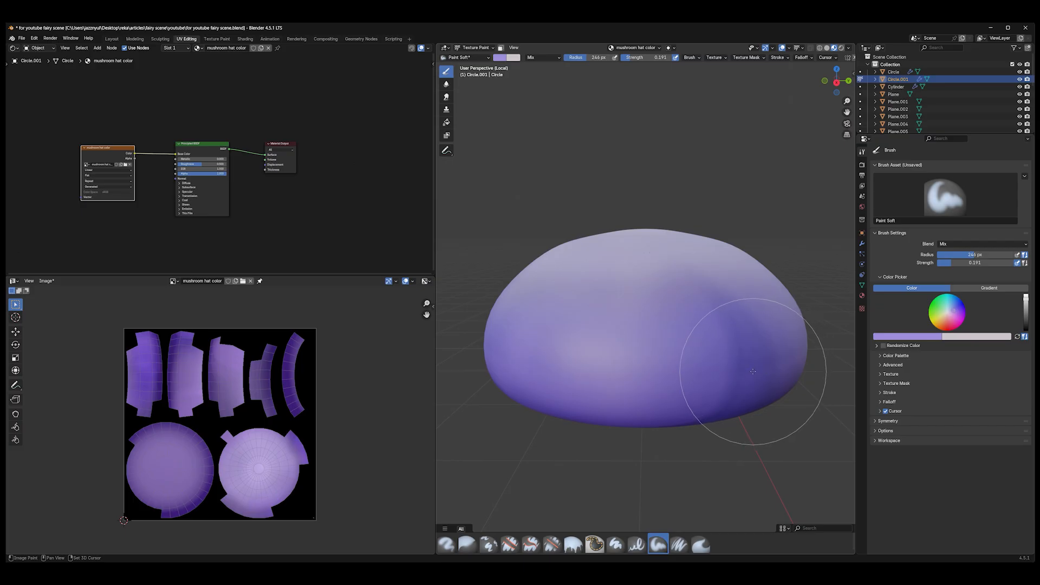
pyautogui.press('s')
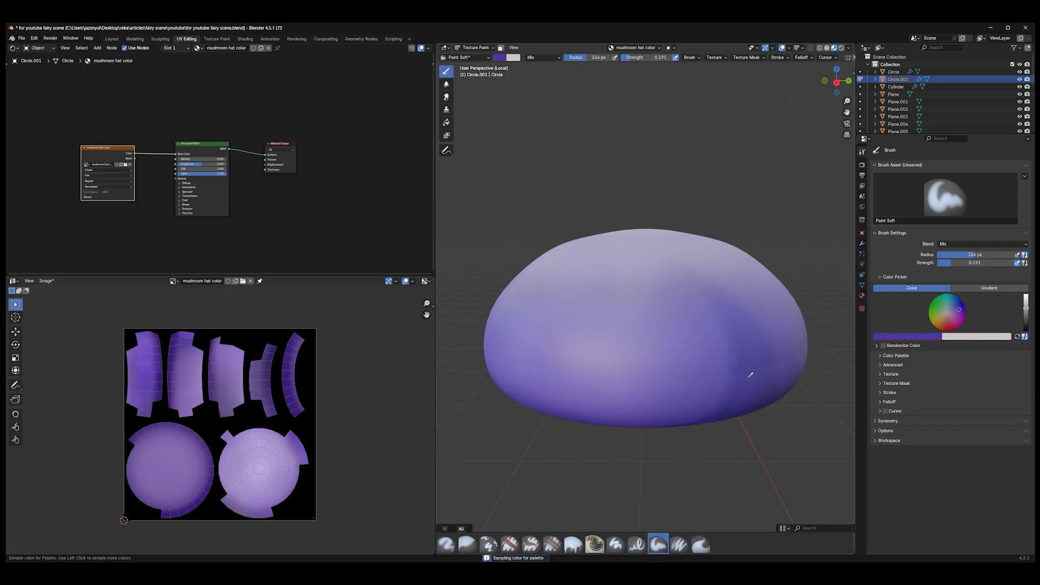
pyautogui.click(751, 375)
pyautogui.click(898, 387)
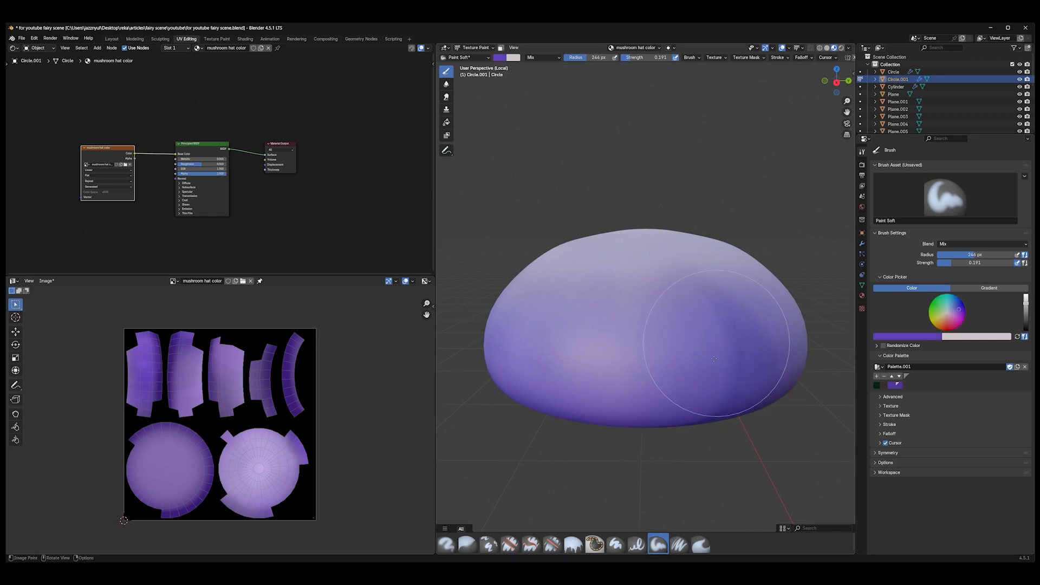
pyautogui.moveTo(767, 323)
pyautogui.mouseDown()
pyautogui.moveTo(702, 355)
pyautogui.moveTo(672, 355)
pyautogui.mouseUp()
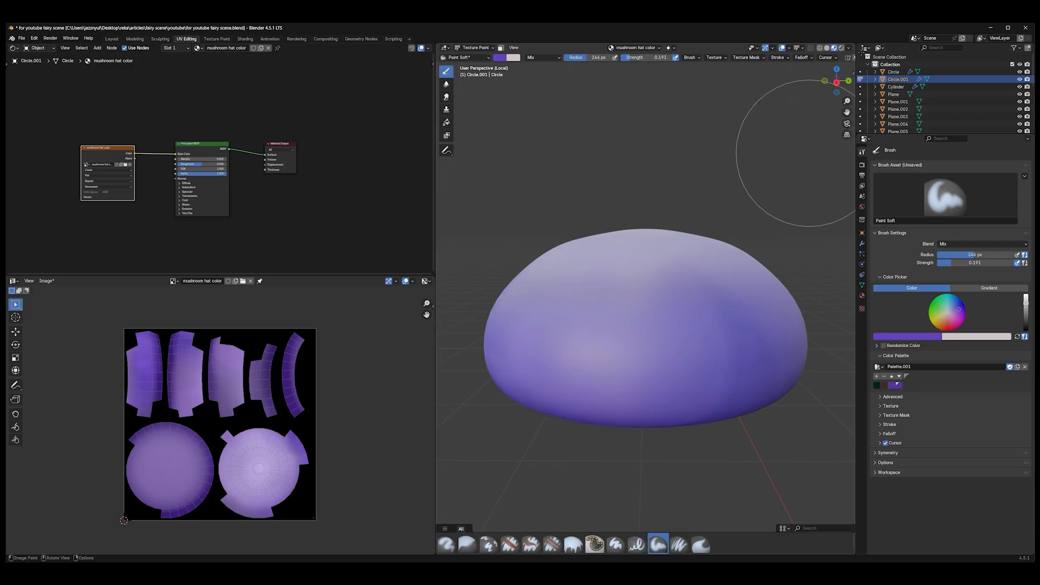
# Blend purple over the remaining uneven areas of the cap, working around its sides and upper surface
pyautogui.moveTo(702, 336); pyautogui.dragTo(684, 331, button='middle')
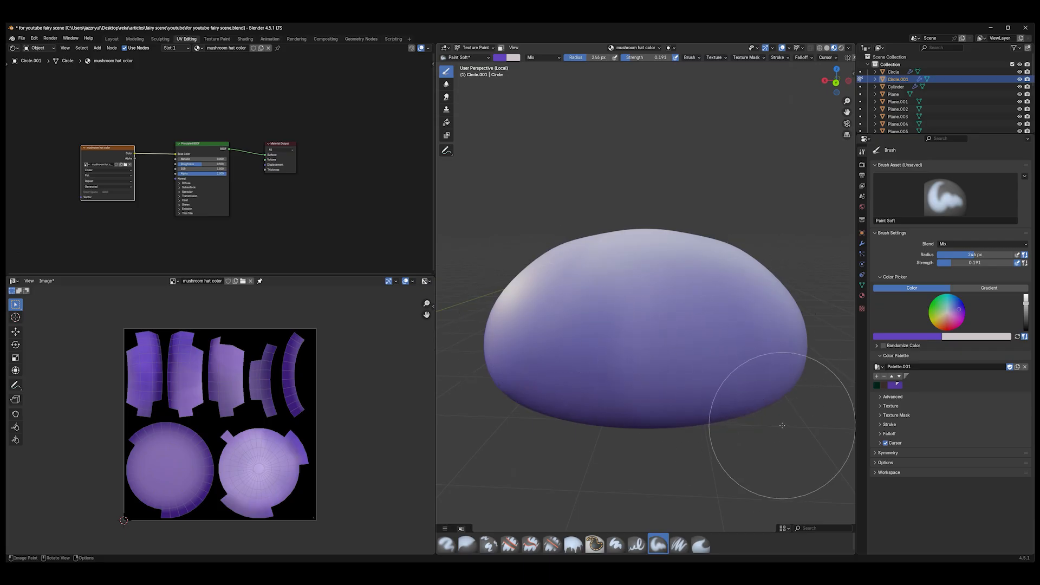
pyautogui.moveTo(766, 441); pyautogui.dragTo(580, 383, button='middle')
pyautogui.moveTo(771, 403); pyautogui.dragTo(606, 358, button='middle')
pyautogui.scroll(1, 606, 358)
pyautogui.moveTo(602, 277); pyautogui.dragTo(543, 292, button='middle')
pyautogui.scroll(-2, 544, 291)
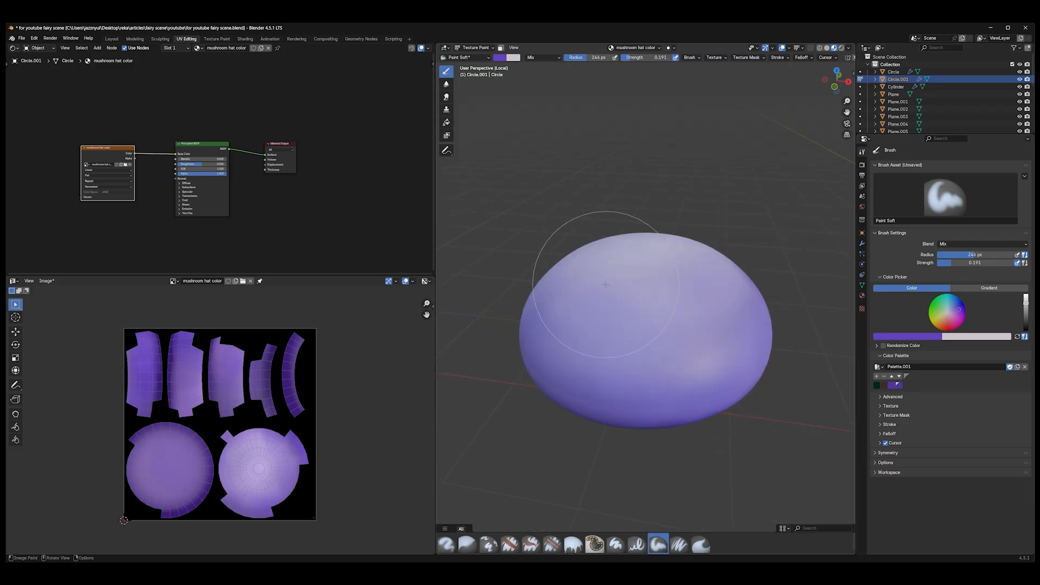
pyautogui.moveTo(715, 308); pyautogui.dragTo(578, 348, button='middle')
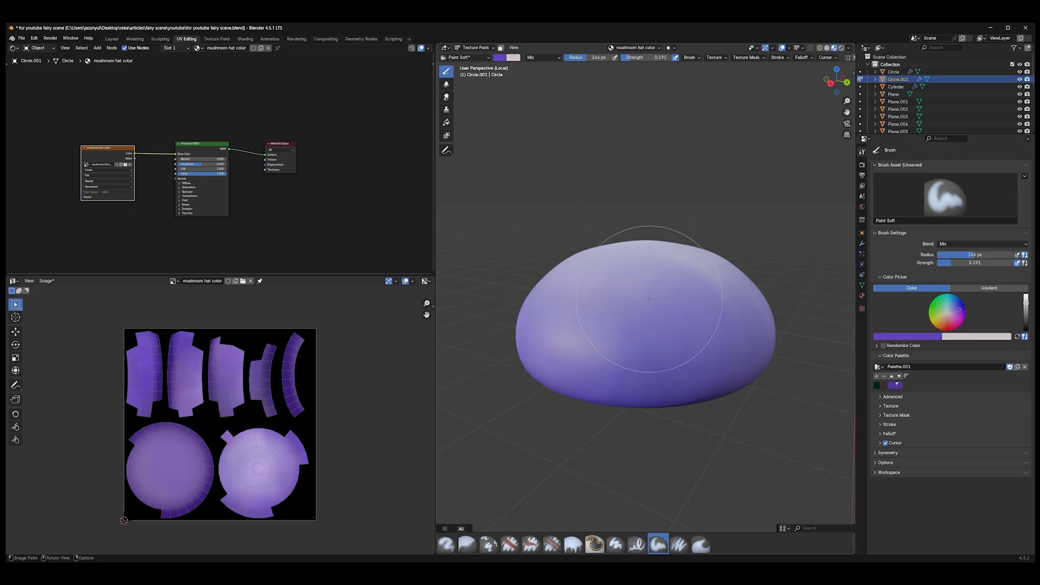
pyautogui.scroll(1, 704, 407)
pyautogui.scroll(-3, 743, 423)
pyautogui.moveTo(750, 424); pyautogui.dragTo(699, 415, button='middle')
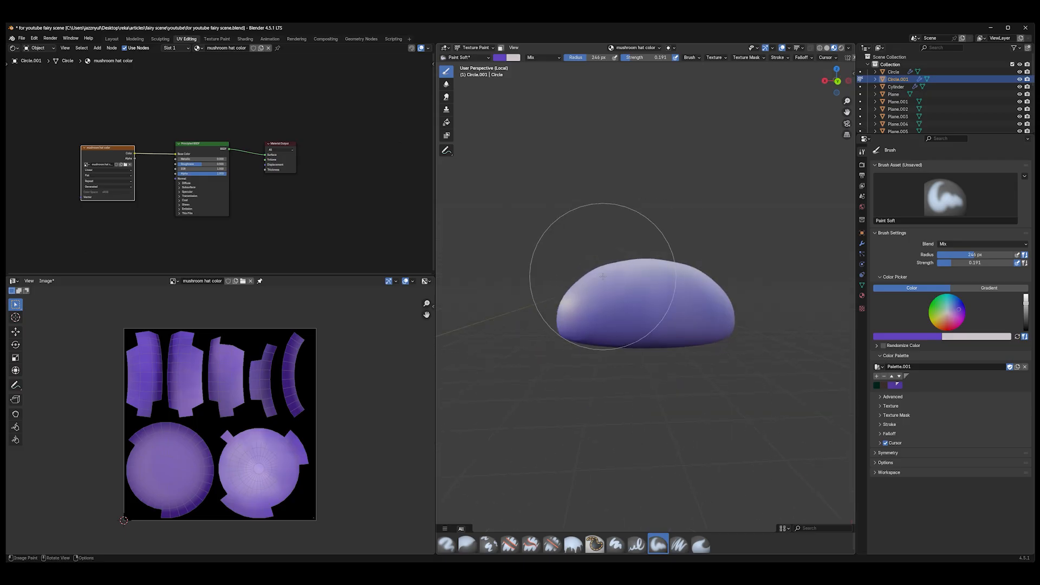
pyautogui.moveTo(625, 411); pyautogui.dragTo(546, 411, button='middle')
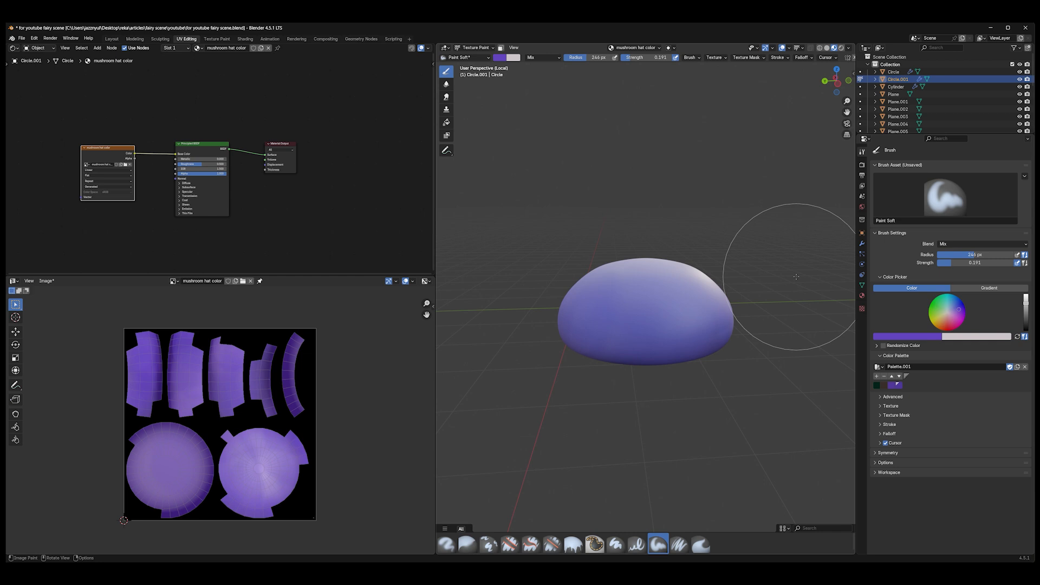
# Reduce the brush radius to 157 px and paint purple over the pale areas on the cap's upper side
pyautogui.press('f')
pyautogui.click(645, 324)
pyautogui.moveTo(795, 282); pyautogui.dragTo(599, 260, button='middle')
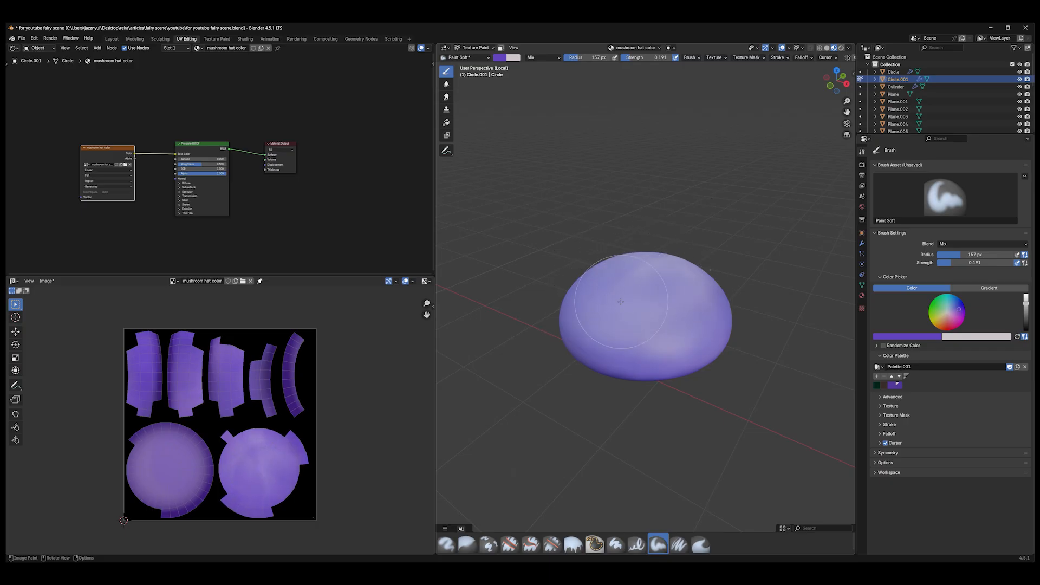
# Set the brush colour to pale lilac and paint softly over the centre of the cap from the top view
pyautogui.press('KP_7')
pyautogui.moveTo(952, 311); pyautogui.dragTo(955, 313)
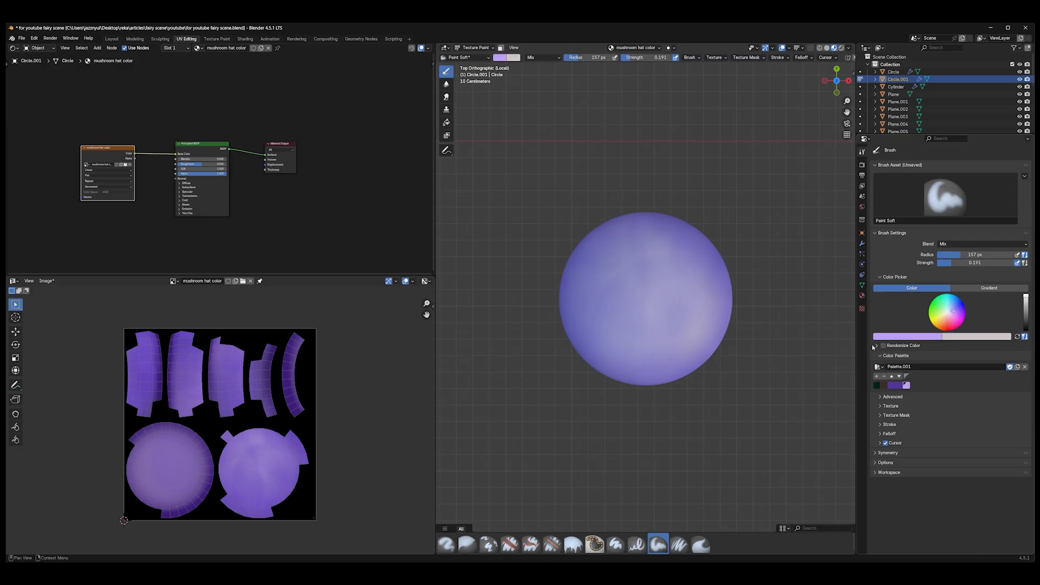
pyautogui.press('f')
pyautogui.click(705, 307)
pyautogui.moveTo(646, 292)
pyautogui.mouseDown()
pyautogui.moveTo(635, 306)
pyautogui.moveTo(670, 278)
pyautogui.moveTo(642, 292)
pyautogui.moveTo(637, 266)
pyautogui.moveTo(672, 276)
pyautogui.moveTo(625, 308)
pyautogui.moveTo(706, 323)
pyautogui.moveTo(661, 230)
pyautogui.moveTo(669, 262)
pyautogui.moveTo(649, 263)
pyautogui.mouseUp()
# Brighten the cap's top with the Lighten blend mode and a 152 px radius, and set the brush colour to near-white
pyautogui.click(1015, 244)
pyautogui.click(959, 302)
pyautogui.press('[')
pyautogui.press('[')
pyautogui.press('[')
pyautogui.press('[')
pyautogui.press('[')
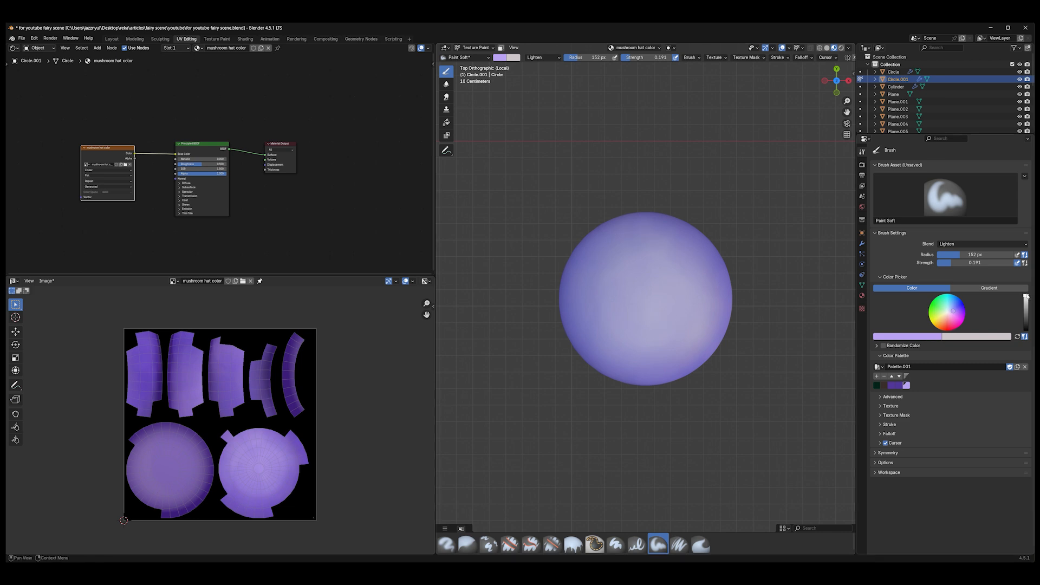
pyautogui.moveTo(953, 312); pyautogui.dragTo(952, 312)
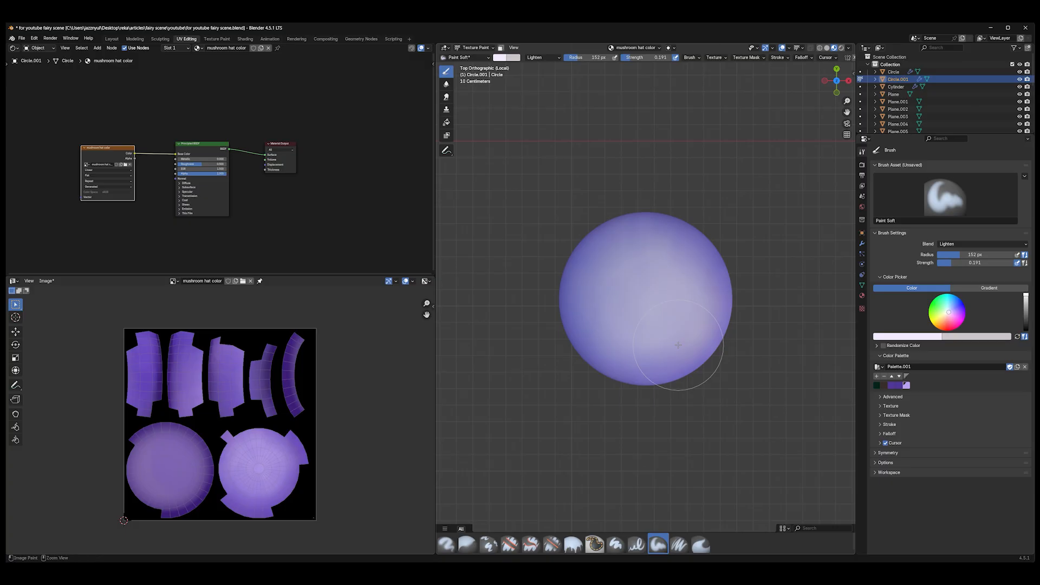
# From the bottom view, darken the purple brush colour and paint the cap's underside in Mix mode at strength 1.000
pyautogui.press('ctrl+KP_7')
pyautogui.scroll(6, 677, 343)
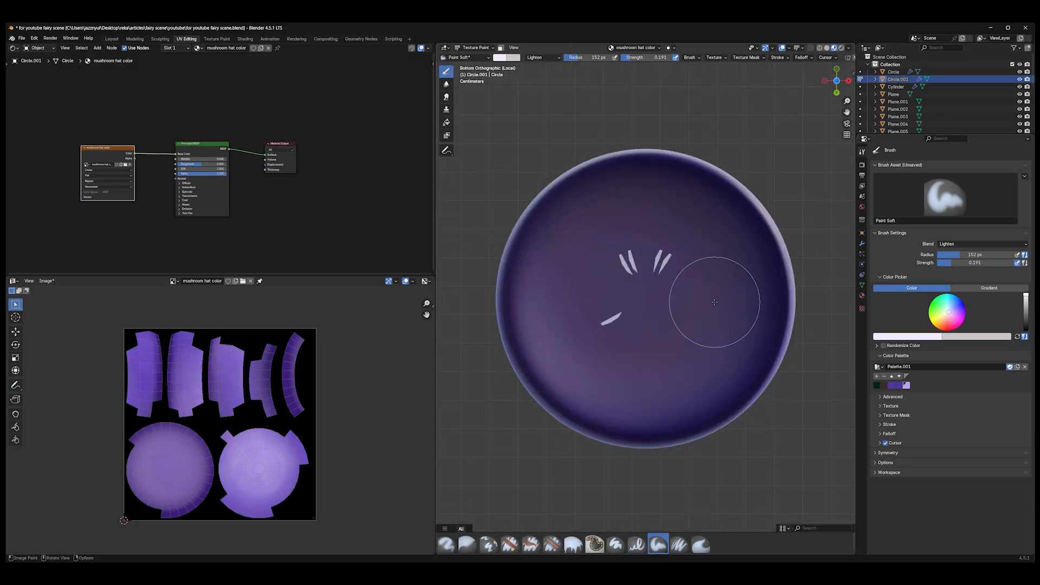
pyautogui.scroll(-6, 703, 294)
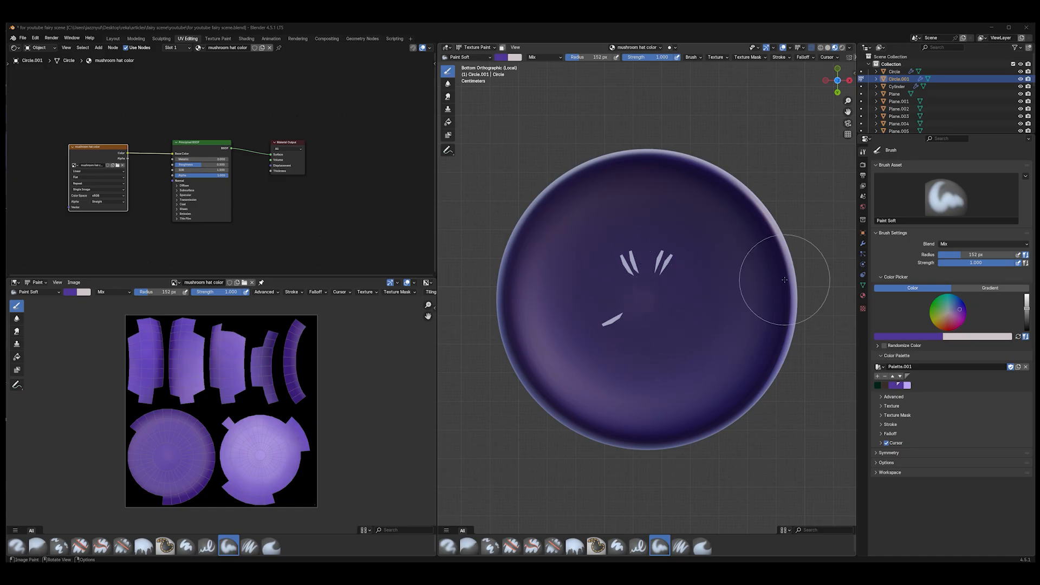
pyautogui.click(1029, 313)
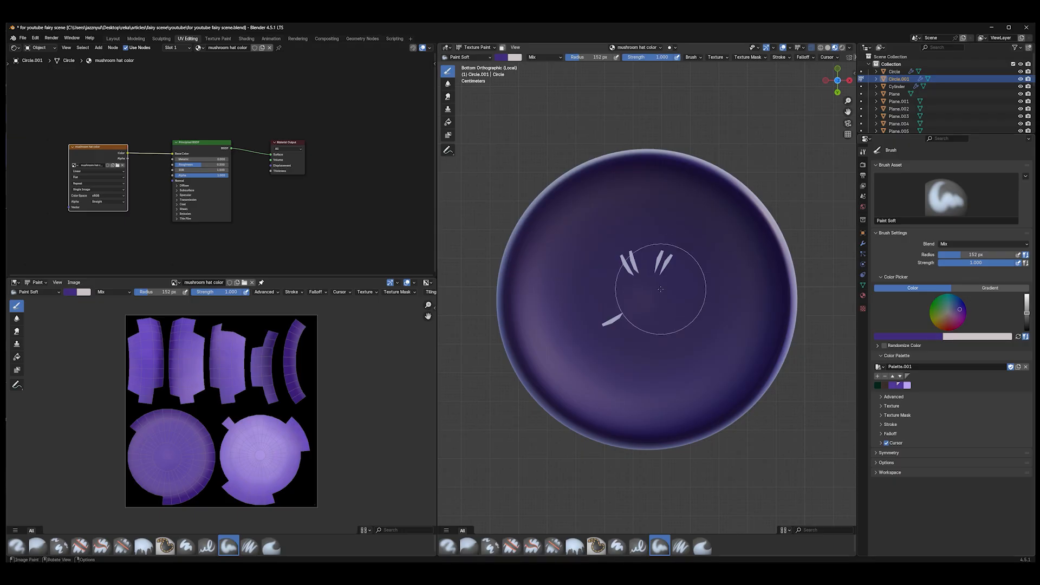
pyautogui.moveTo(616, 314)
pyautogui.mouseDown()
pyautogui.moveTo(636, 334)
pyautogui.moveTo(602, 244)
pyautogui.moveTo(724, 326)
pyautogui.moveTo(554, 324)
pyautogui.mouseUp()
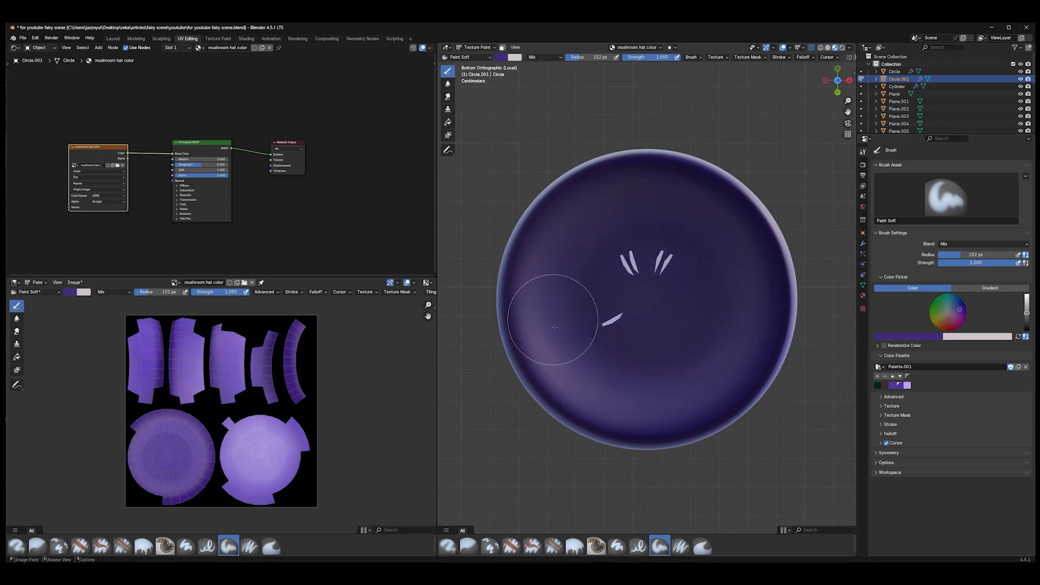
# Set the brush colour to a bright, pale cyan
pyautogui.click(1027, 297)
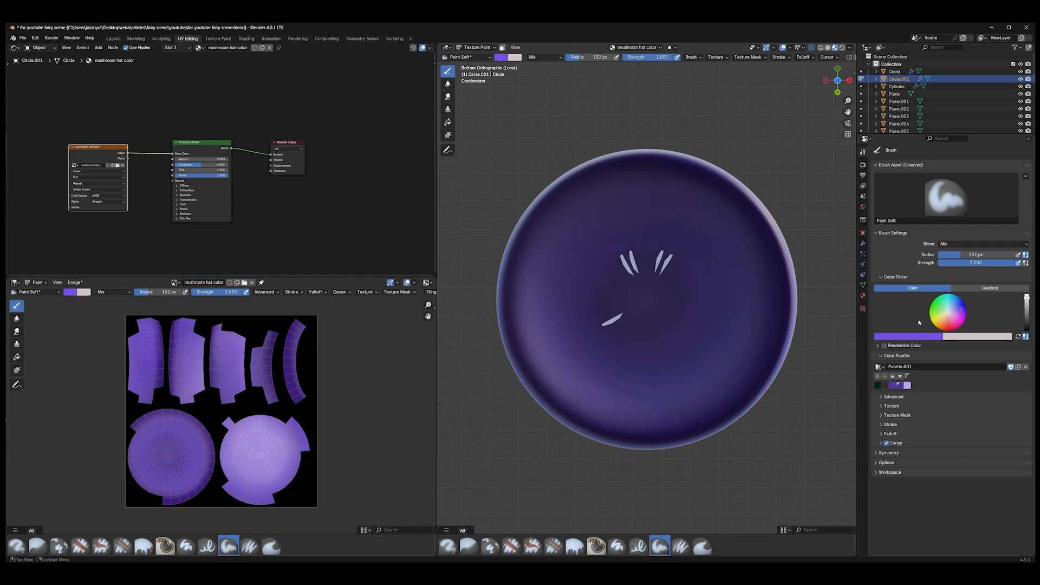
pyautogui.click(948, 300)
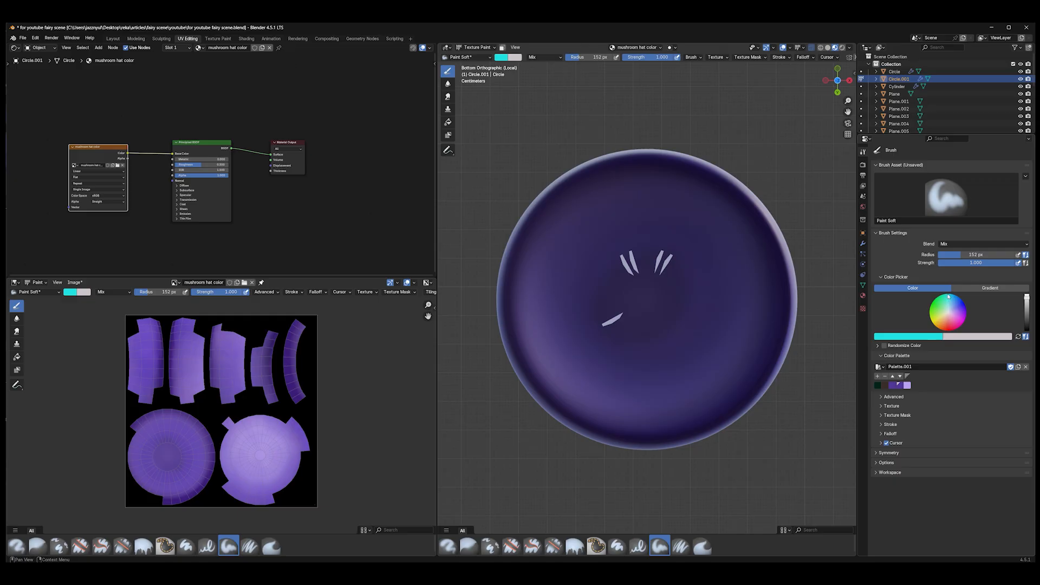
pyautogui.click(949, 296)
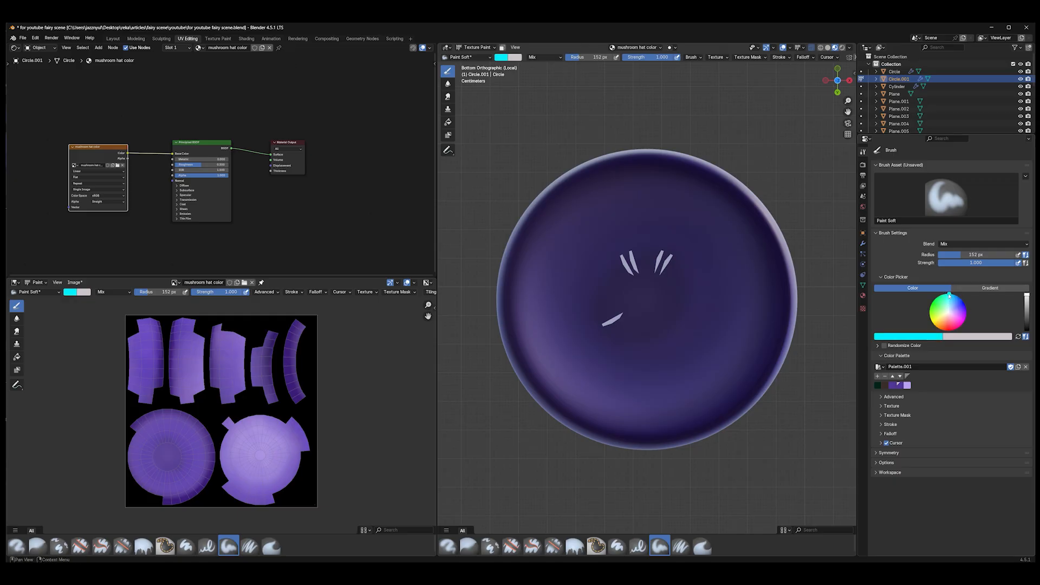
pyautogui.moveTo(949, 296); pyautogui.dragTo(950, 304)
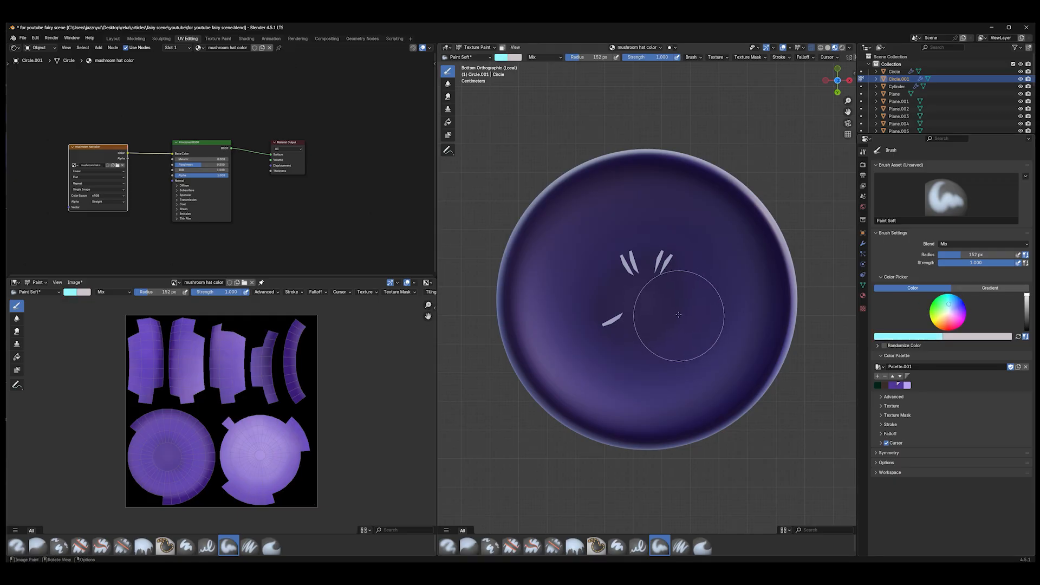
# Switch to the Paint Hard Pressure brush with strength 0.484 and a 5 px radius
pyautogui.click(485, 60)
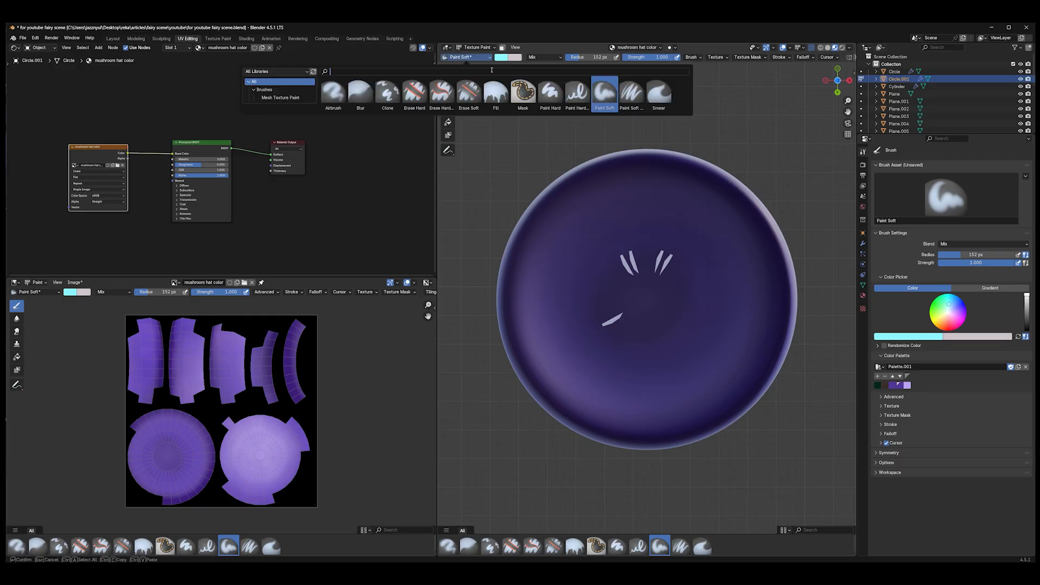
pyautogui.click(588, 92)
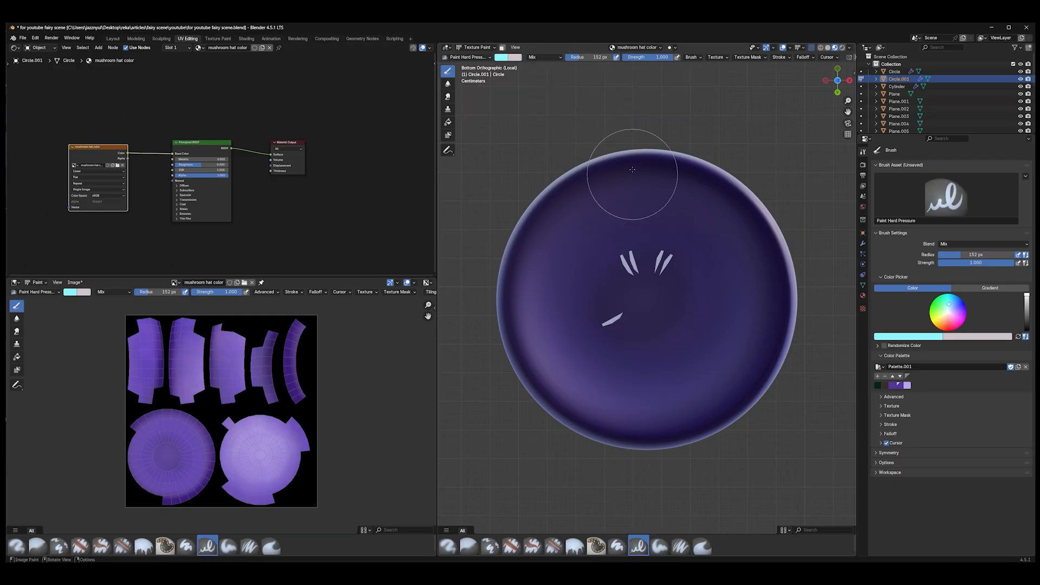
pyautogui.moveTo(659, 57); pyautogui.dragTo(640, 61)
pyautogui.press('f')
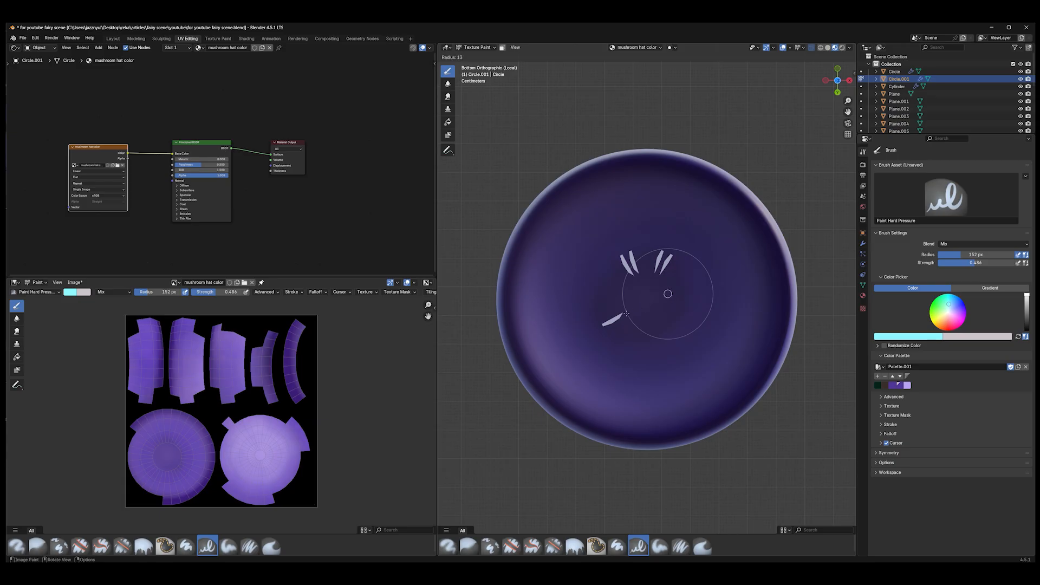
pyautogui.click(670, 294)
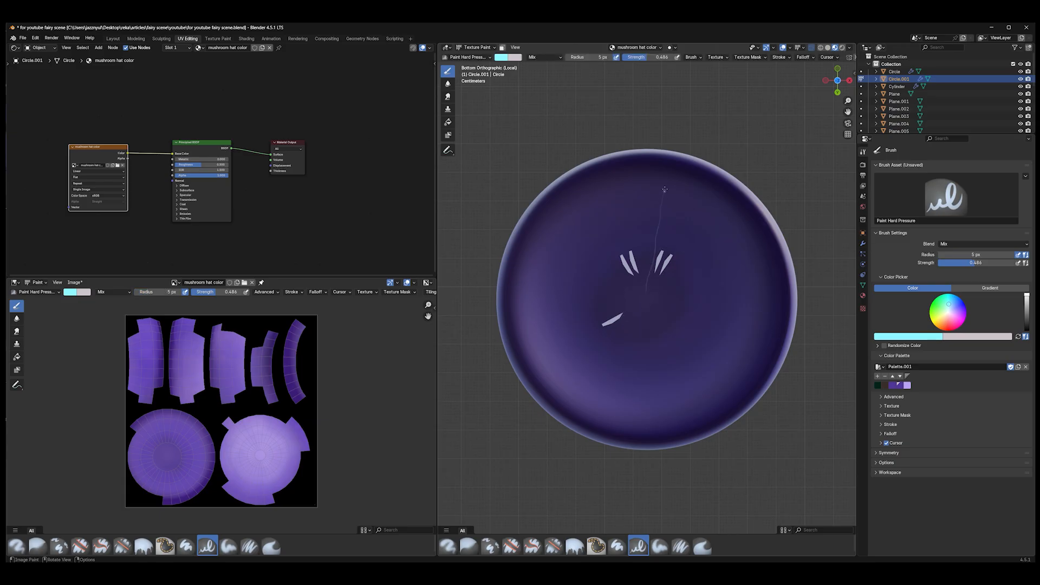
# Paint thin, slightly wavy cyan gill lines radiating from the centre to the rim all around the cap's underside
pyautogui.moveTo(665, 189); pyautogui.dragTo(628, 435)
pyautogui.moveTo(508, 261); pyautogui.dragTo(789, 323)
pyautogui.moveTo(526, 374); pyautogui.dragTo(615, 309)
pyautogui.moveTo(739, 233); pyautogui.dragTo(761, 223)
pyautogui.moveTo(639, 283); pyautogui.dragTo(729, 416)
pyautogui.moveTo(644, 294); pyautogui.dragTo(614, 440)
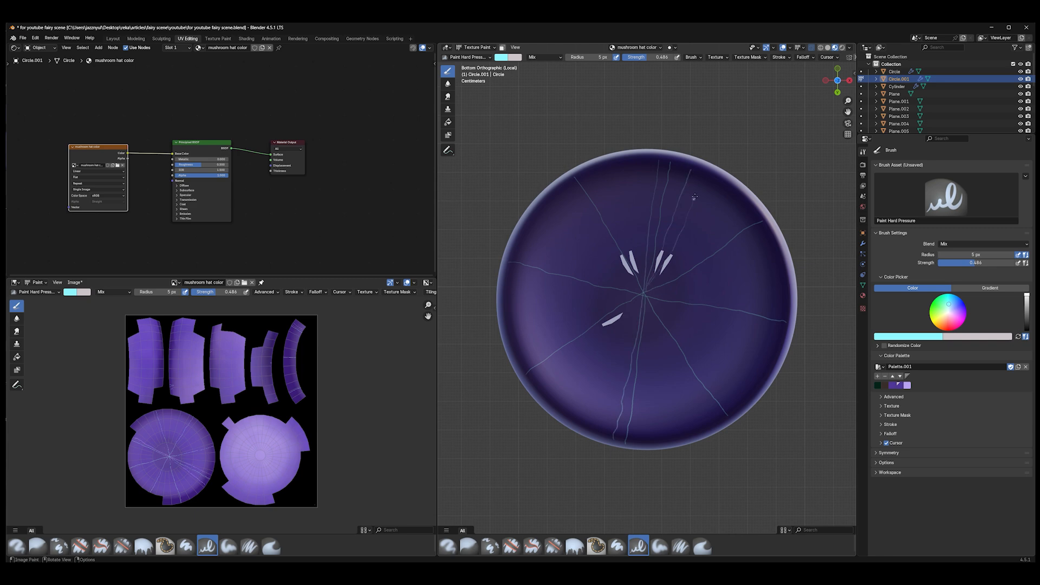
pyautogui.moveTo(694, 197); pyautogui.dragTo(706, 181)
pyautogui.moveTo(648, 289); pyautogui.dragTo(726, 184)
pyautogui.moveTo(663, 275); pyautogui.dragTo(745, 196)
pyautogui.moveTo(646, 291); pyautogui.dragTo(752, 207)
pyautogui.moveTo(643, 158); pyautogui.dragTo(643, 289)
pyautogui.moveTo(607, 172)
pyautogui.mouseDown()
pyautogui.moveTo(642, 287)
pyautogui.moveTo(610, 208)
pyautogui.moveTo(626, 290)
pyautogui.mouseUp()
pyautogui.moveTo(686, 278); pyautogui.dragTo(770, 232)
pyautogui.moveTo(663, 294)
pyautogui.mouseDown()
pyautogui.moveTo(776, 260)
pyautogui.moveTo(686, 298)
pyautogui.moveTo(651, 295)
pyautogui.moveTo(758, 380)
pyautogui.moveTo(783, 340)
pyautogui.moveTo(684, 344)
pyautogui.moveTo(725, 403)
pyautogui.mouseUp()
pyautogui.moveTo(562, 185); pyautogui.dragTo(643, 292)
pyautogui.moveTo(548, 199); pyautogui.dragTo(643, 294)
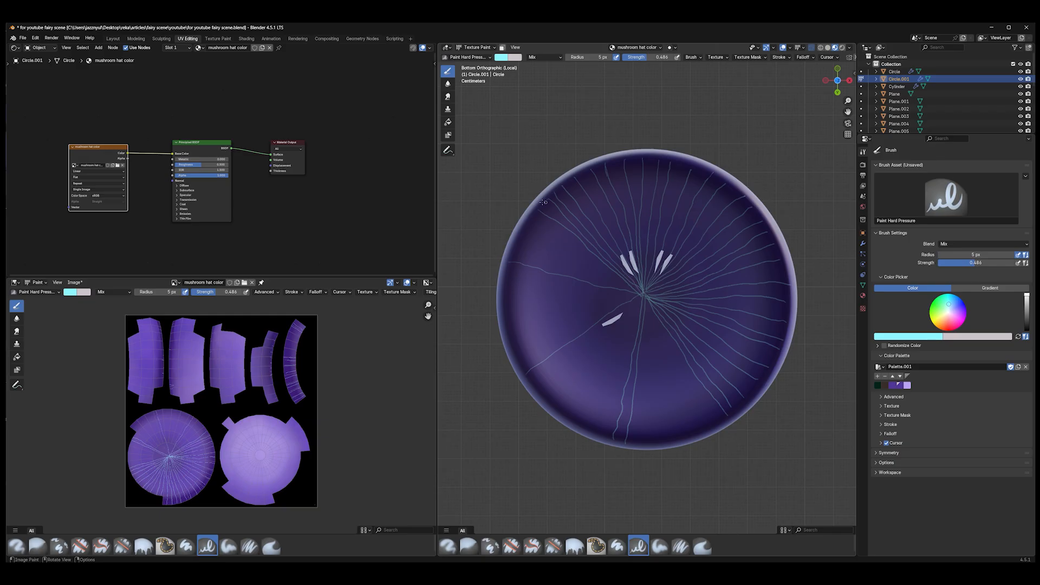
pyautogui.moveTo(530, 217); pyautogui.dragTo(642, 295)
pyautogui.moveTo(516, 244)
pyautogui.mouseDown()
pyautogui.moveTo(643, 295)
pyautogui.moveTo(644, 445)
pyautogui.mouseUp()
pyautogui.moveTo(653, 325)
pyautogui.mouseDown()
pyautogui.moveTo(674, 440)
pyautogui.moveTo(687, 421)
pyautogui.mouseUp()
pyautogui.moveTo(677, 356); pyautogui.dragTo(709, 421)
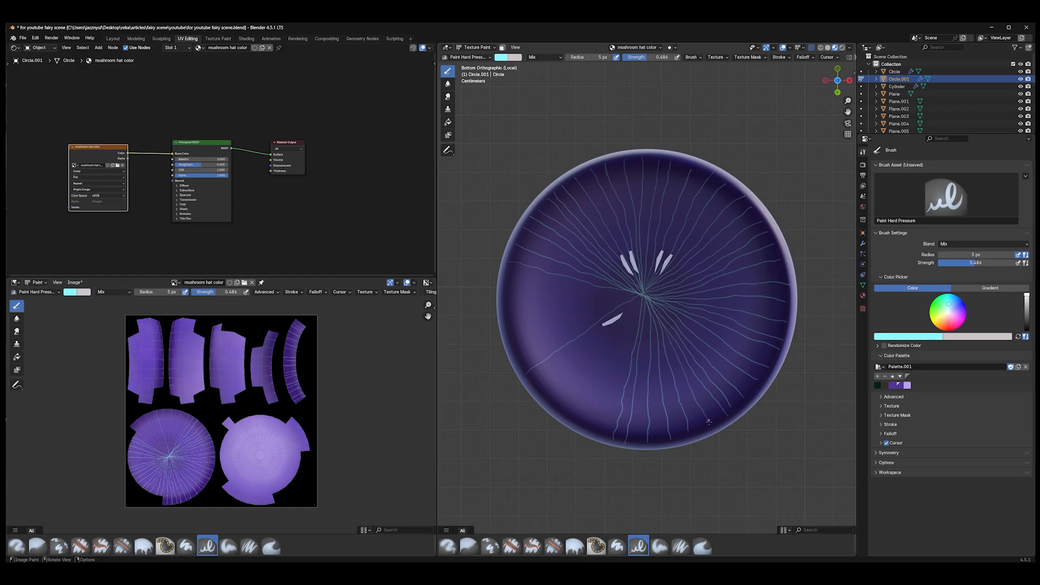
pyautogui.moveTo(528, 371); pyautogui.dragTo(526, 375)
pyautogui.moveTo(533, 382)
pyautogui.mouseDown()
pyautogui.moveTo(642, 297)
pyautogui.moveTo(543, 396)
pyautogui.mouseUp()
pyautogui.moveTo(639, 302); pyautogui.dragTo(562, 410)
pyautogui.moveTo(634, 320)
pyautogui.mouseDown()
pyautogui.moveTo(576, 422)
pyautogui.moveTo(606, 401)
pyautogui.moveTo(592, 432)
pyautogui.mouseUp()
pyautogui.moveTo(509, 273)
pyautogui.mouseDown()
pyautogui.moveTo(586, 277)
pyautogui.moveTo(639, 295)
pyautogui.mouseUp()
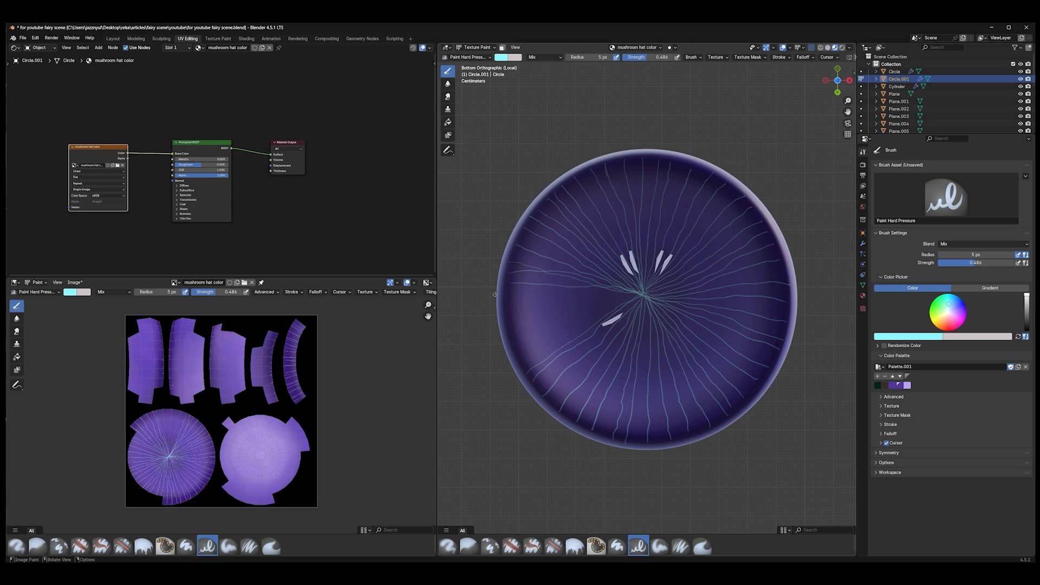
pyautogui.moveTo(511, 291); pyautogui.dragTo(640, 296)
pyautogui.moveTo(507, 321); pyautogui.dragTo(636, 295)
pyautogui.moveTo(517, 351)
pyautogui.mouseDown()
pyautogui.moveTo(641, 295)
pyautogui.moveTo(768, 383)
pyautogui.mouseUp()
pyautogui.moveTo(649, 298); pyautogui.dragTo(751, 391)
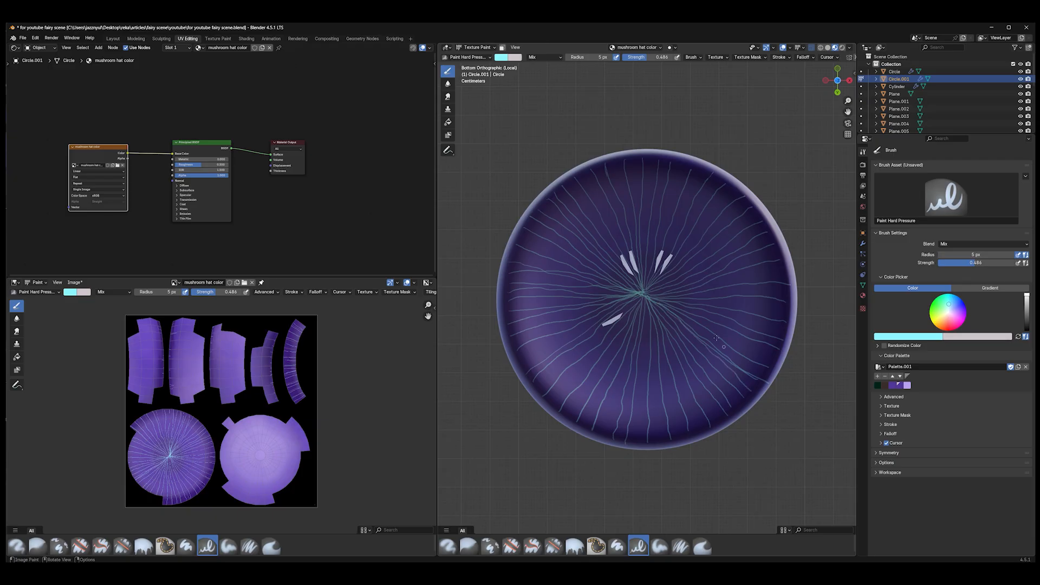
# Undo the last two gill strokes and add short cyan lines near the rim of the cap's underside
pyautogui.hotkey('ctrl', 'z')
pyautogui.hotkey('ctrl', 'z')
pyautogui.moveTo(736, 278); pyautogui.dragTo(780, 269)
pyautogui.moveTo(733, 312); pyautogui.dragTo(786, 322)
# Show the cap from the top view and darken the brush colour to deep teal
pyautogui.press('KP_7')
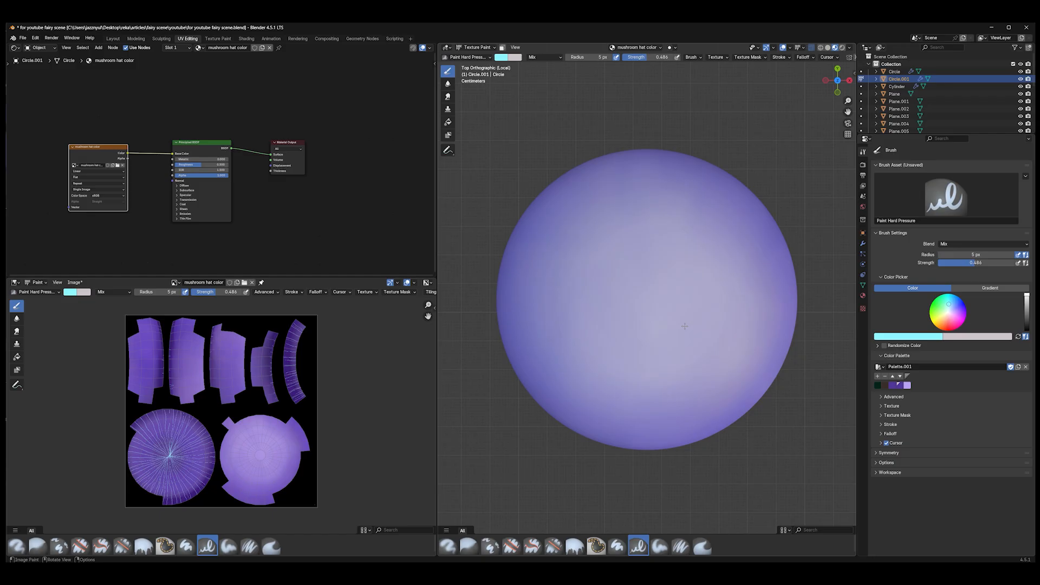
pyautogui.moveTo(1026, 296)
pyautogui.mouseDown()
pyautogui.moveTo(1019, 322)
pyautogui.moveTo(1003, 306)
pyautogui.moveTo(948, 296)
pyautogui.mouseUp()
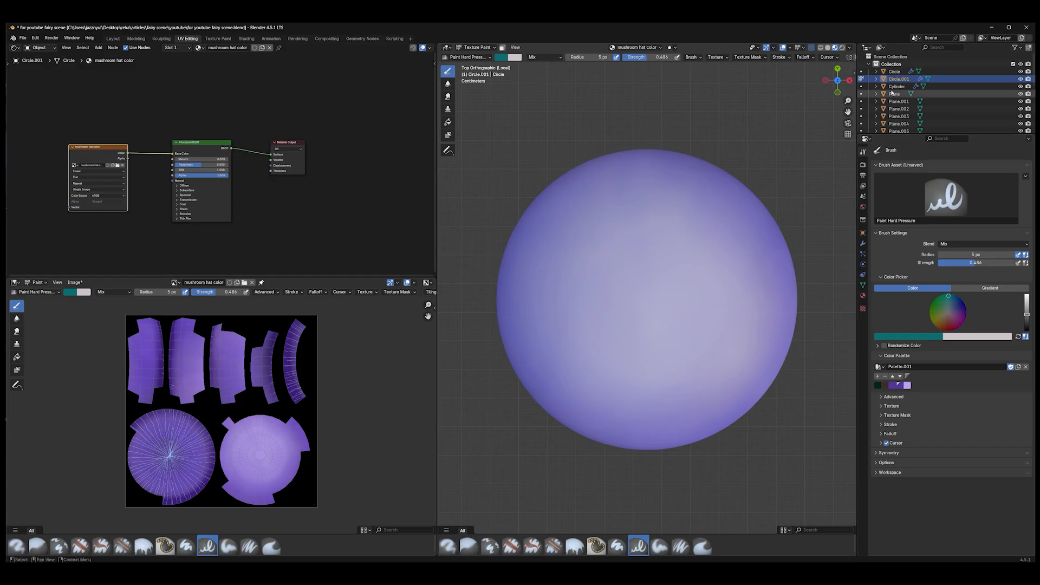
# Save the mushroom hat color image and check the cap's underside in rendered shading before returning to material preview
pyautogui.click(74, 282)
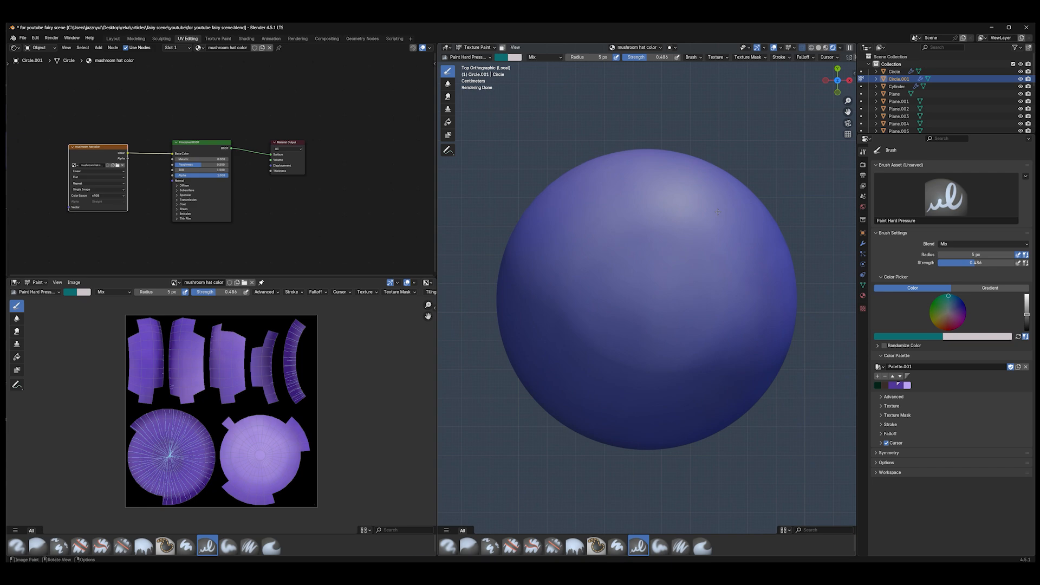
pyautogui.press('ctrl+KP_7')
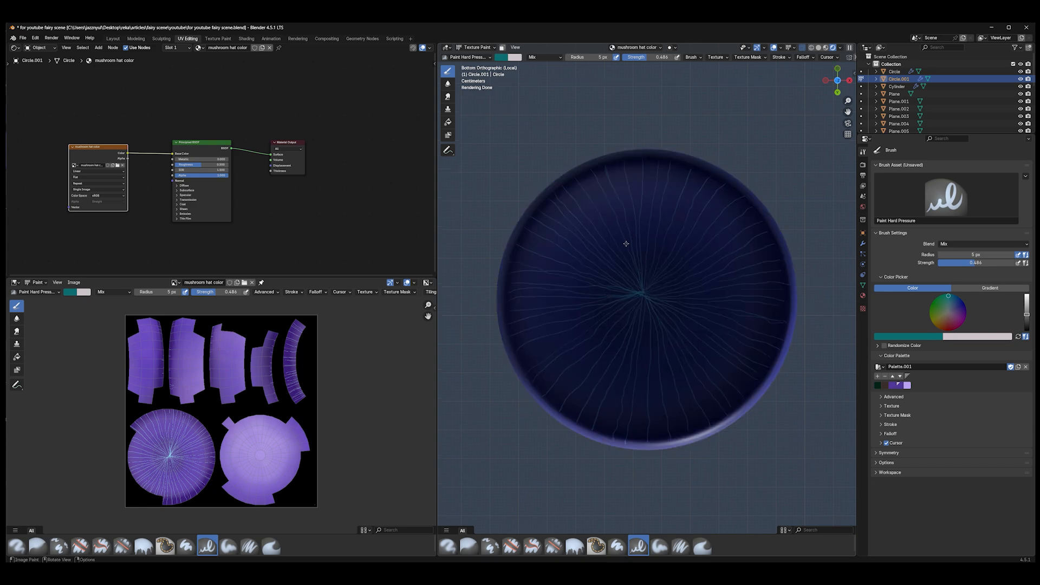
pyautogui.click(826, 48)
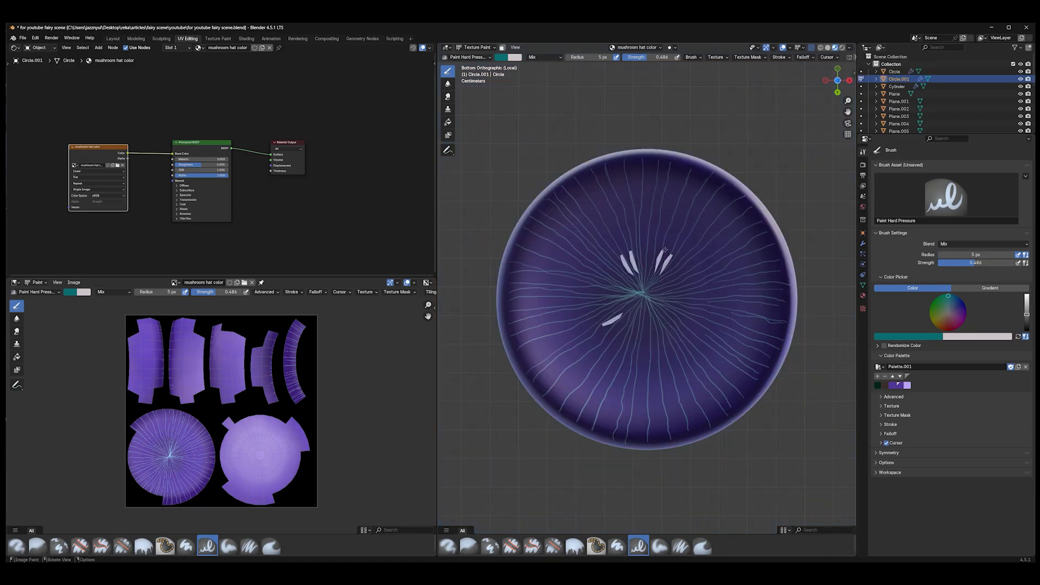
# Paint small scattered teal spots over the cap from the top, front, right, back and left views
pyautogui.press('KP_7')
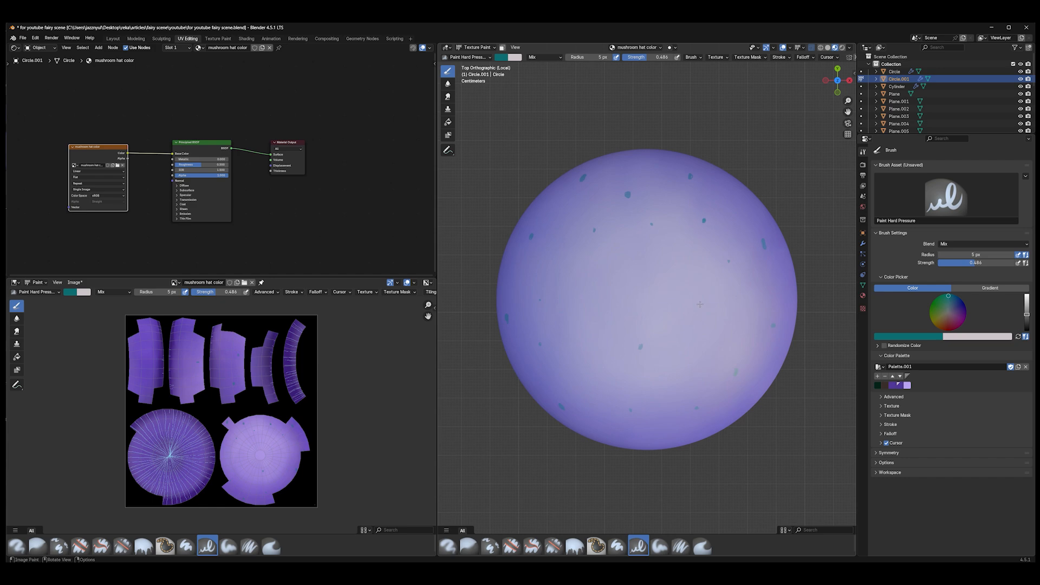
pyautogui.press('KP_1')
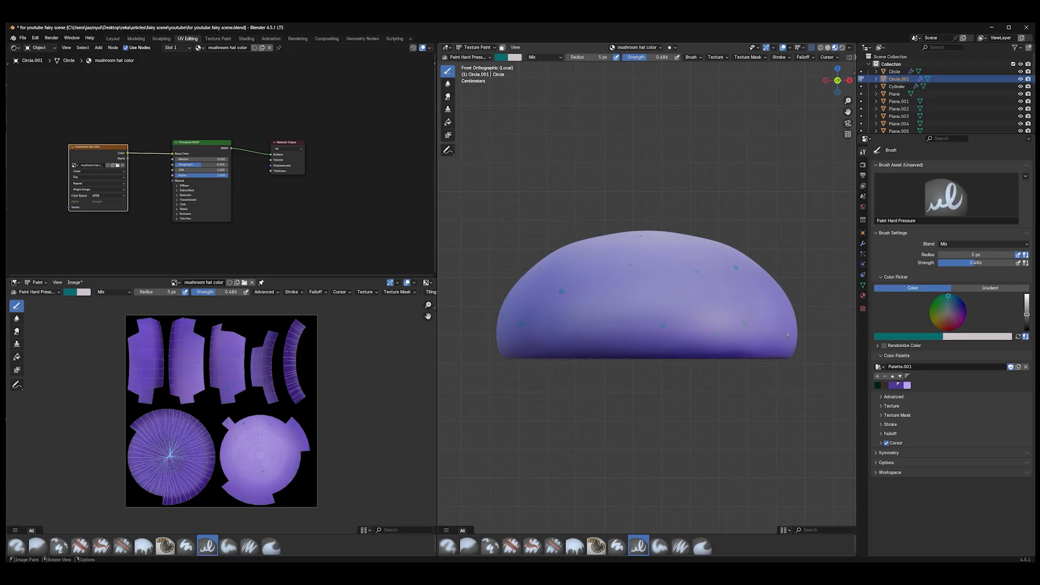
pyautogui.press('KP_3')
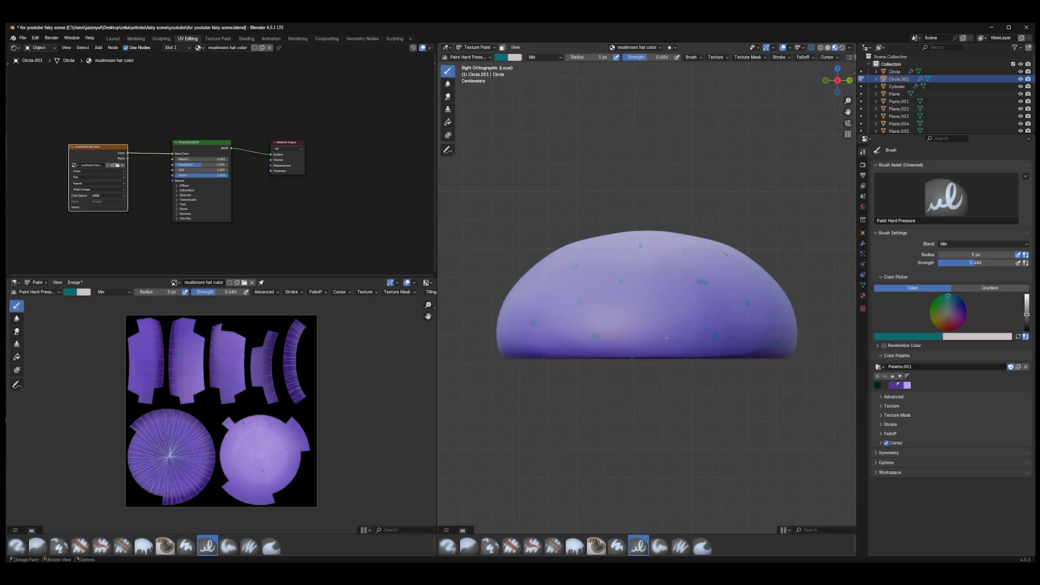
pyautogui.press('ctrl+KP_1')
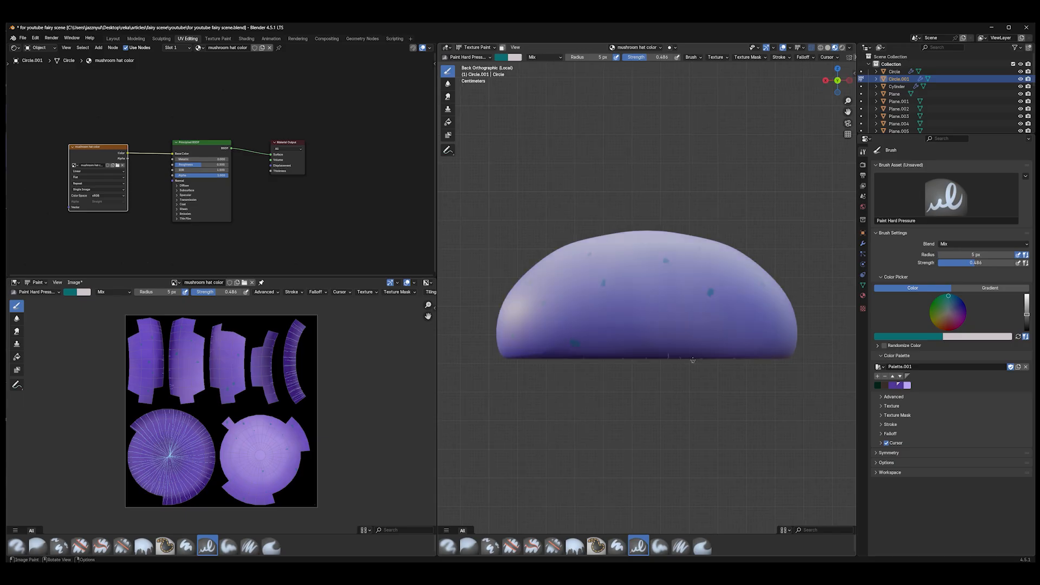
pyautogui.click(666, 328)
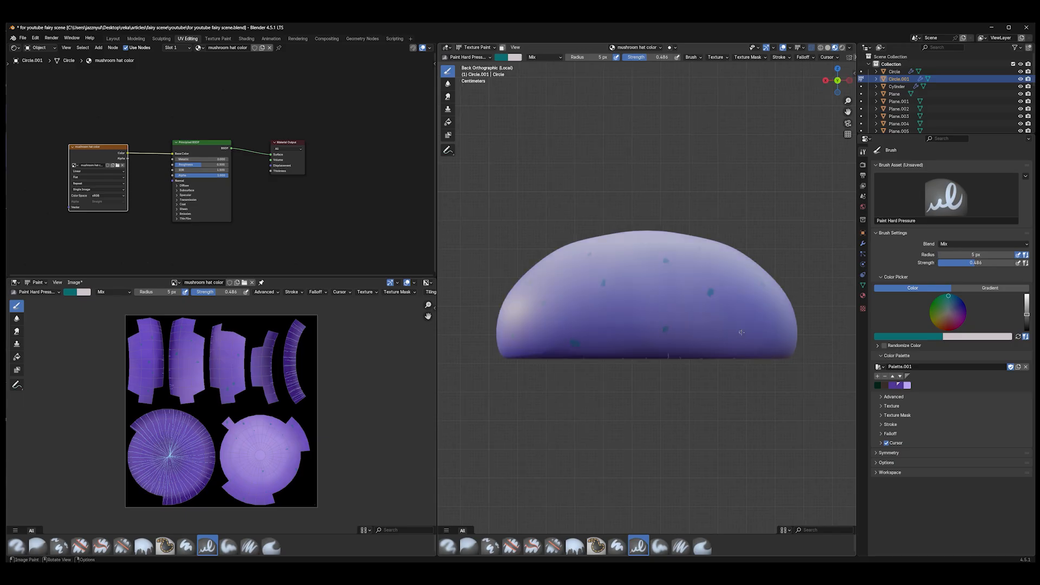
pyautogui.click(780, 324)
pyautogui.press('ctrl+KP_3')
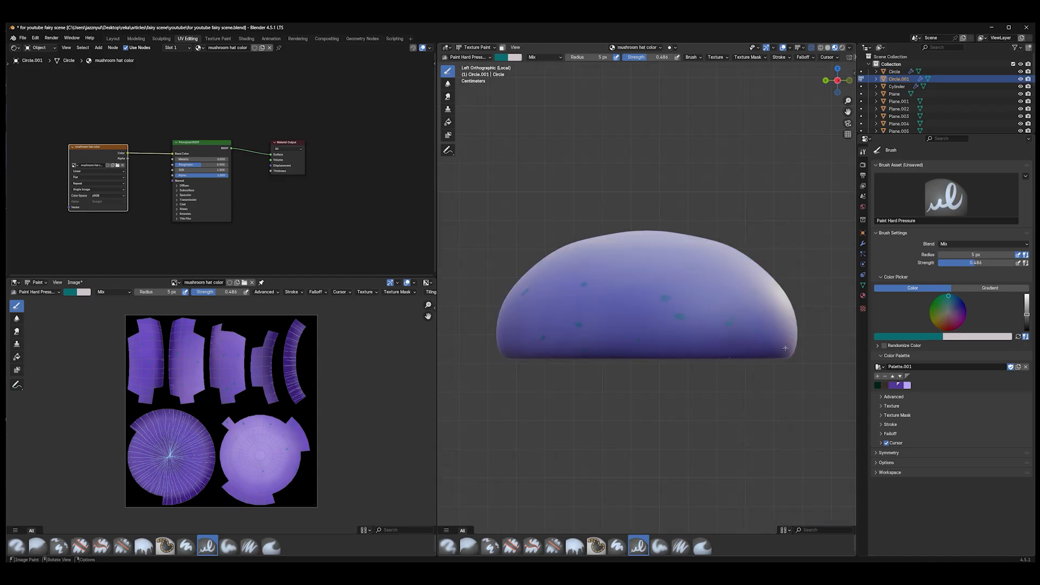
# Inspect the spotted cap from another angle and save the mushroom hat color image
pyautogui.scroll(-3, 719, 202)
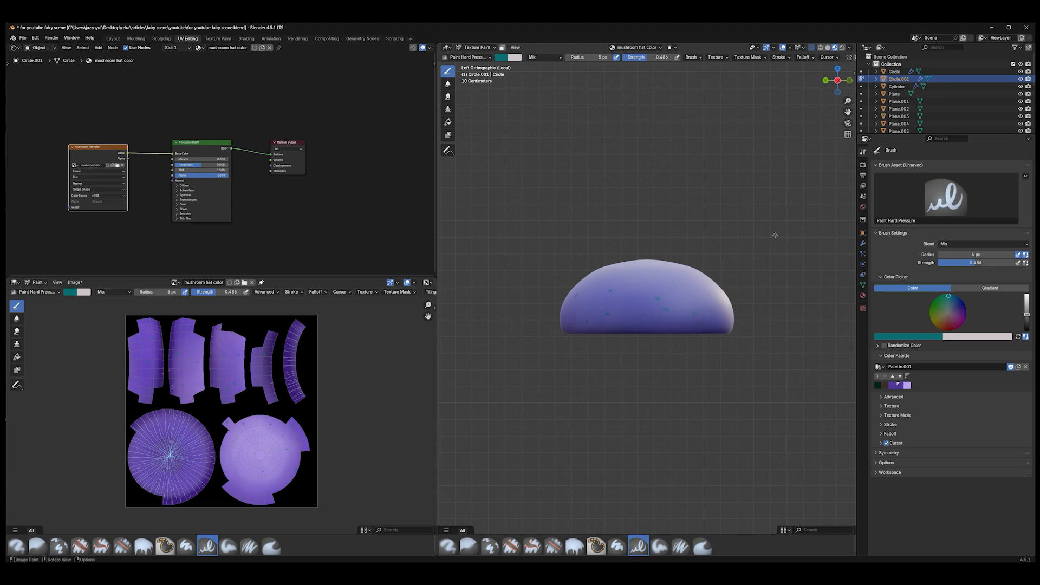
pyautogui.moveTo(775, 235); pyautogui.dragTo(542, 232, button='middle')
pyautogui.click(75, 283)
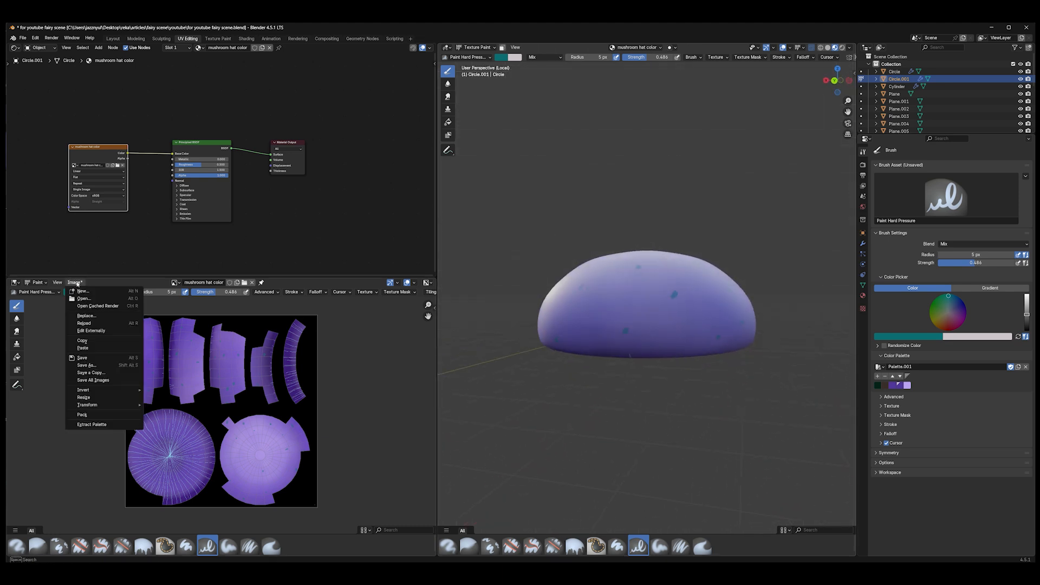
pyautogui.click(82, 358)
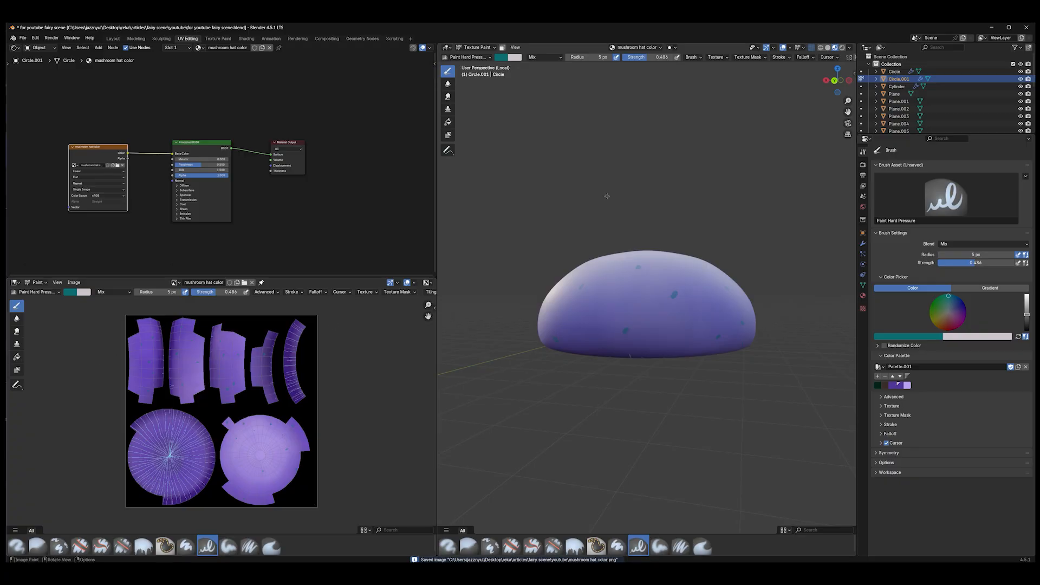
# Exit local view to show the full forest scene and return the cap to Object Mode
pyautogui.press('KP_Divide')
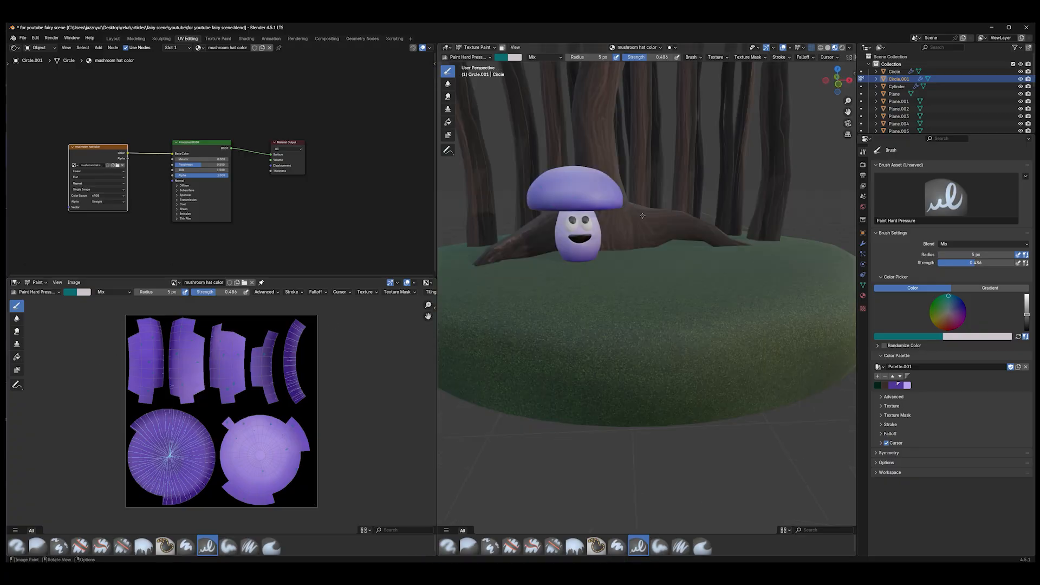
pyautogui.moveTo(674, 205); pyautogui.dragTo(699, 214, button='middle')
pyautogui.scroll(-2, 717, 215)
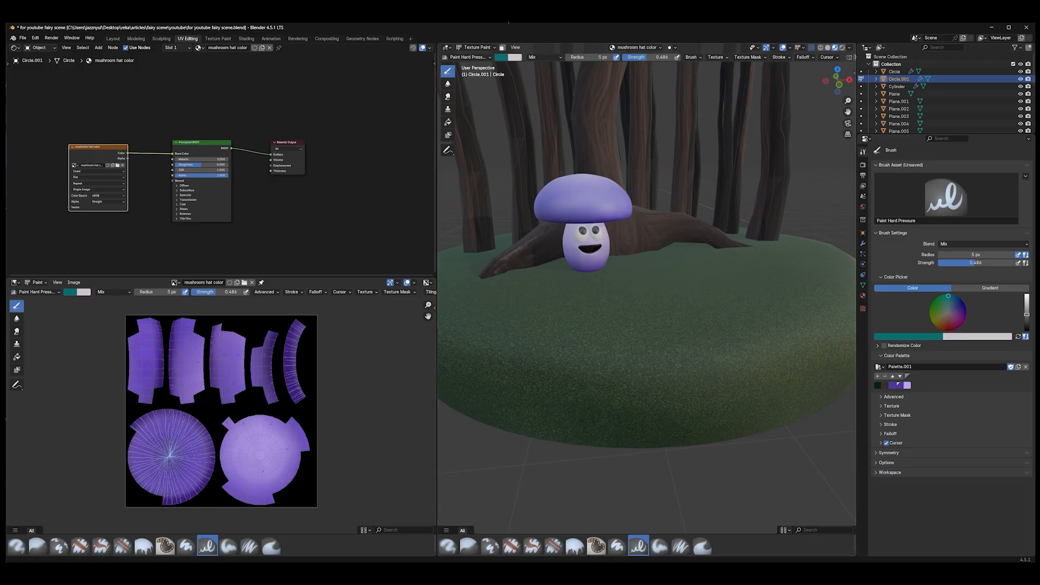
pyautogui.click(478, 47)
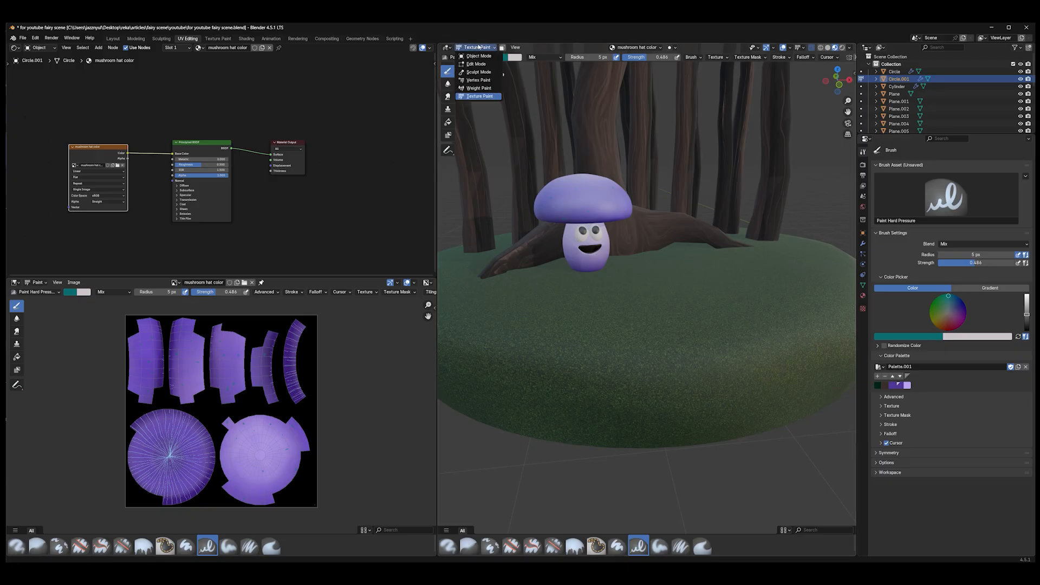
pyautogui.click(477, 55)
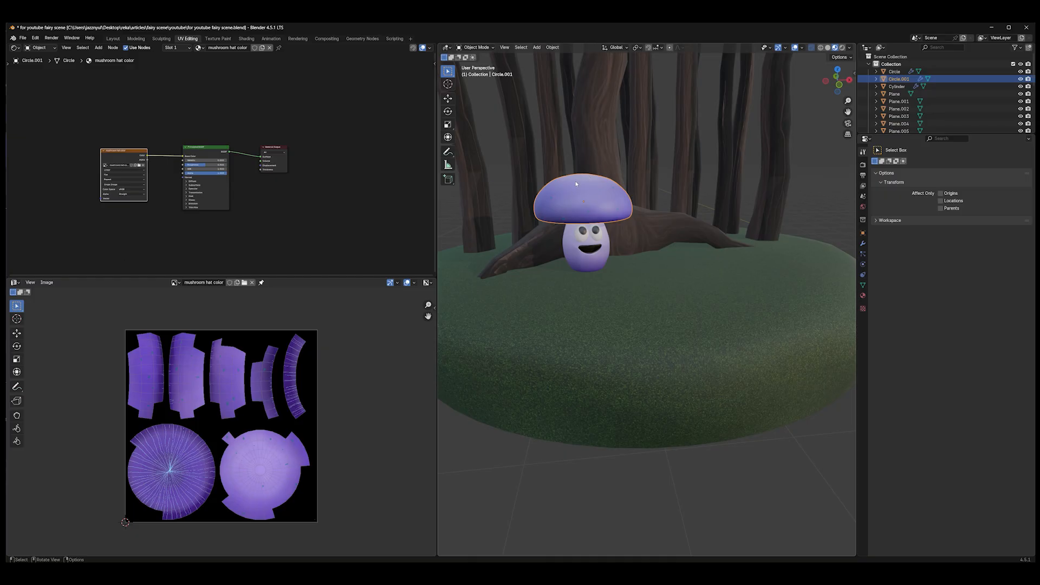
# Put the cap in Edit Mode and unlink the mushroom hat color image from the UV editor
pyautogui.click(478, 47)
pyautogui.click(476, 64)
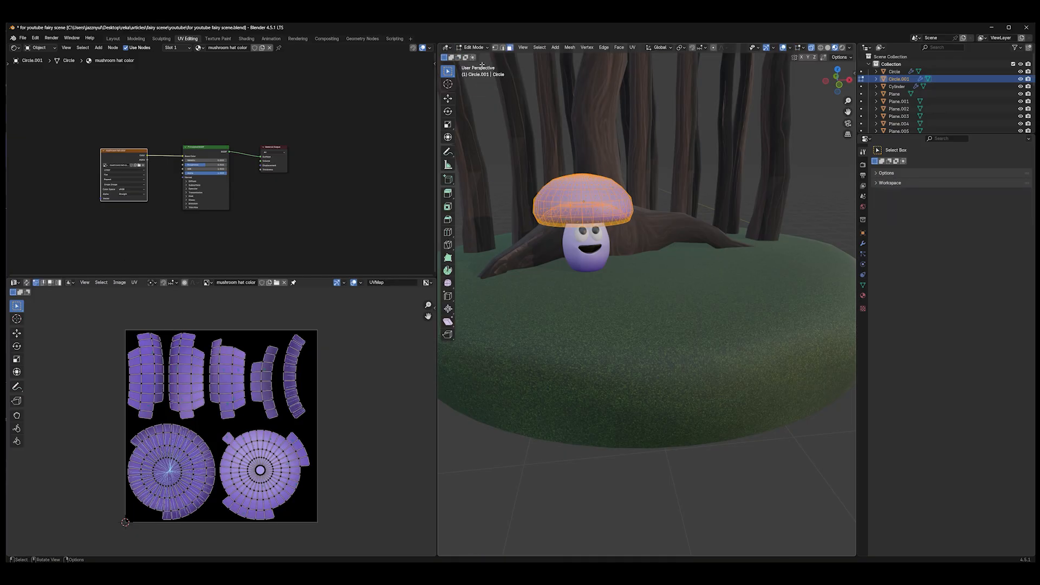
pyautogui.click(283, 283)
pyautogui.scroll(10, 359, 398)
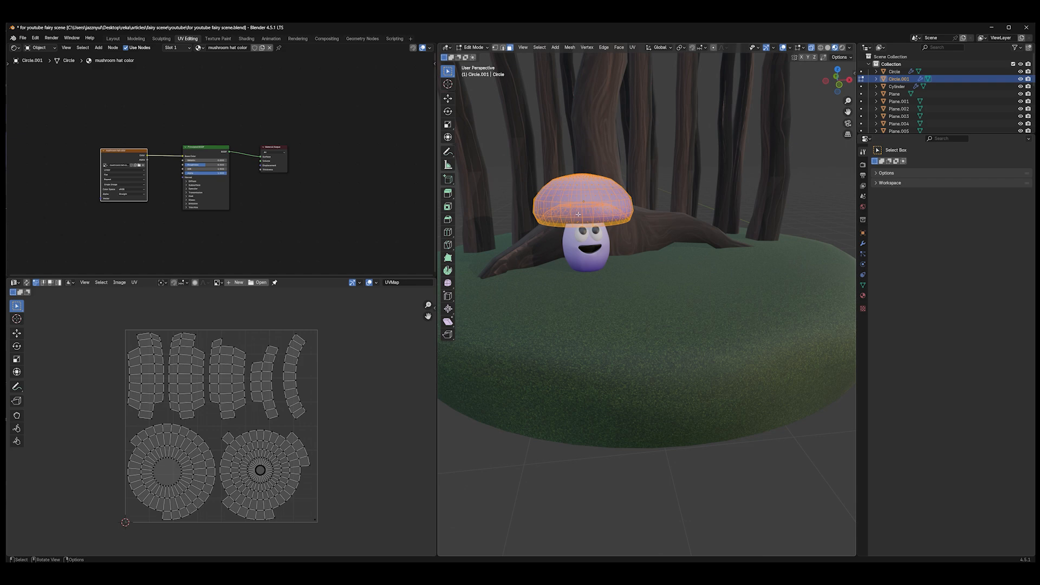
# Create a new blank black 2048 × 2048 px image named "mushroom hat emit"
pyautogui.click(230, 283)
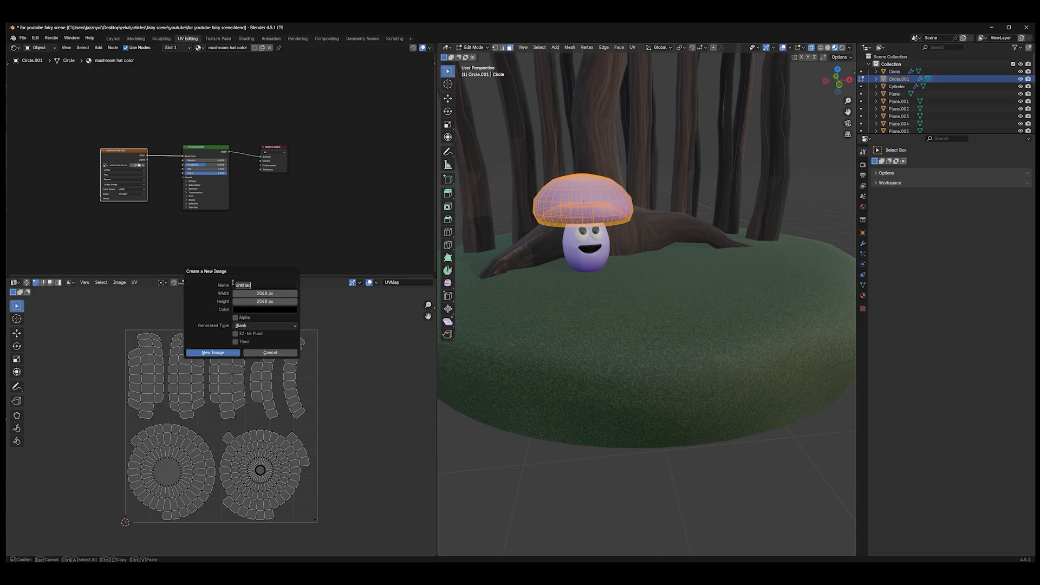
pyautogui.write('mushroom hat amit')
pyautogui.click(212, 352)
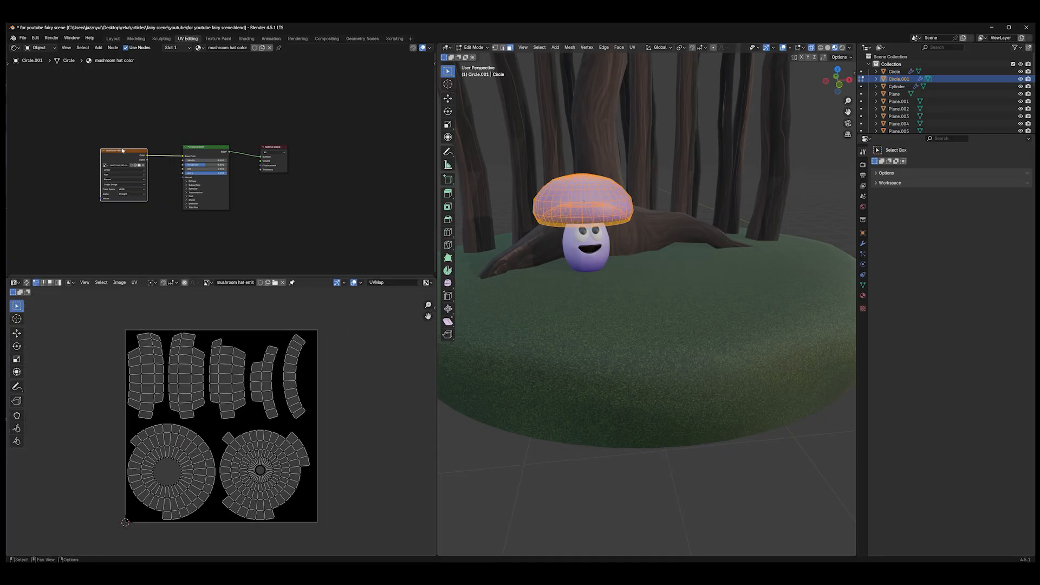
# Make room in the cap's material node graph and add an Image Texture node below the existing color texture node
pyautogui.moveTo(120, 151); pyautogui.dragTo(104, 116)
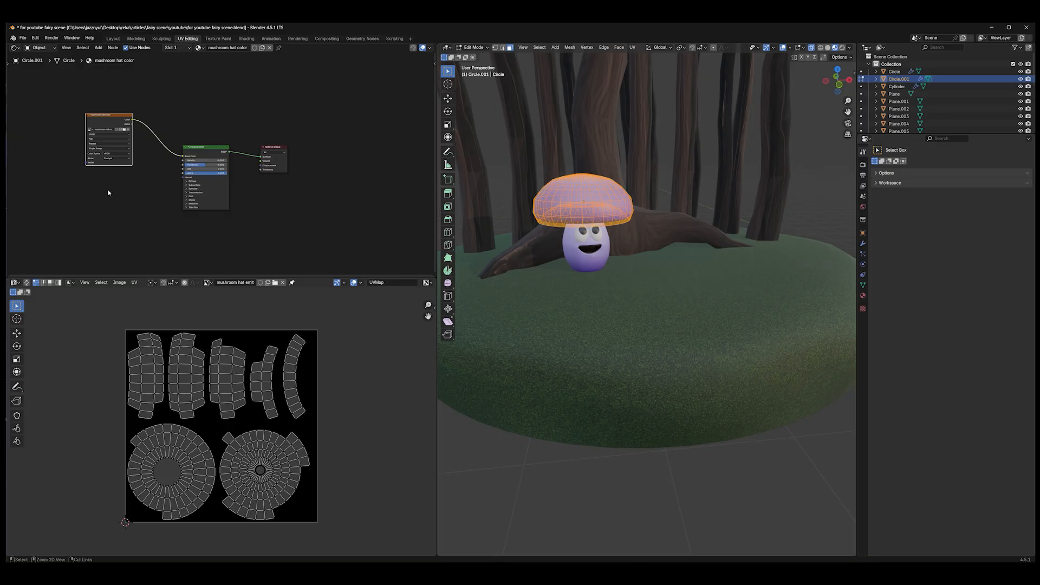
pyautogui.hotkey('shift', 'a')
pyautogui.moveTo(110, 191)
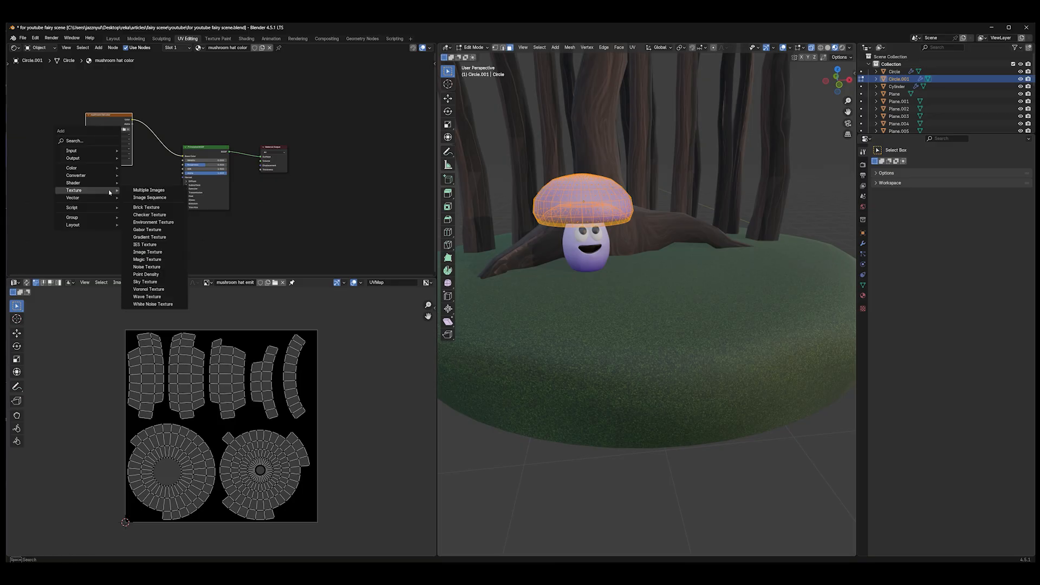
pyautogui.click(148, 252)
pyautogui.click(95, 189)
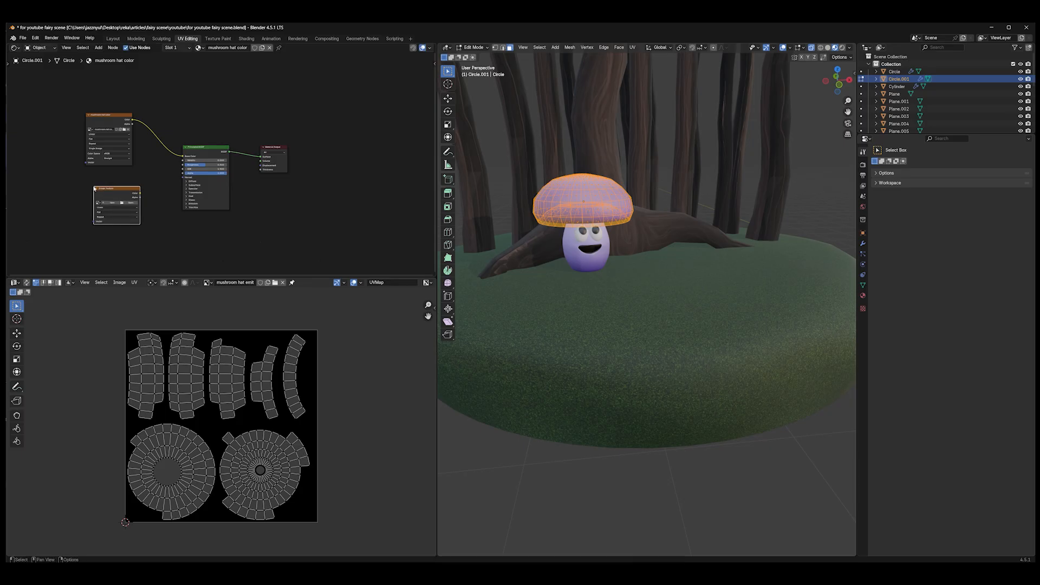
# Link the new texture node's Color output to the Principled BSDF Emission Color and assign it the "mushroom hat emit" image
pyautogui.click(187, 204)
pyautogui.moveTo(142, 197); pyautogui.dragTo(183, 209)
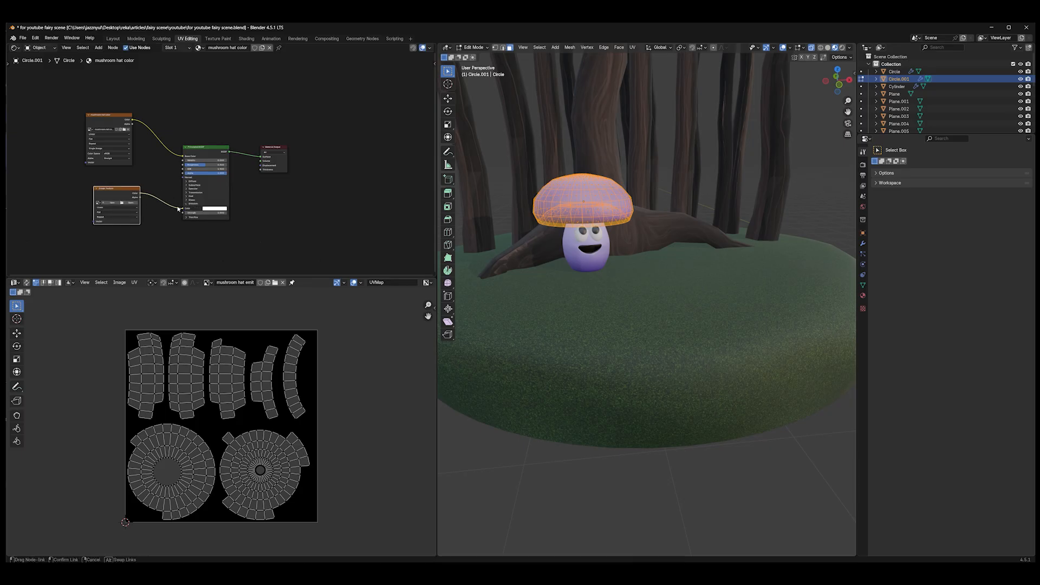
pyautogui.click(98, 202)
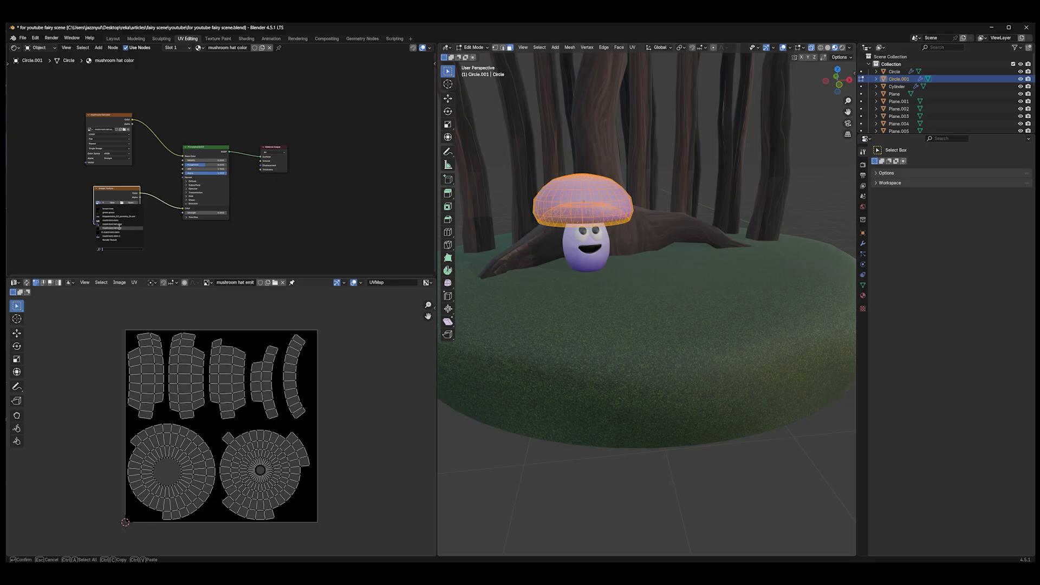
pyautogui.click(121, 229)
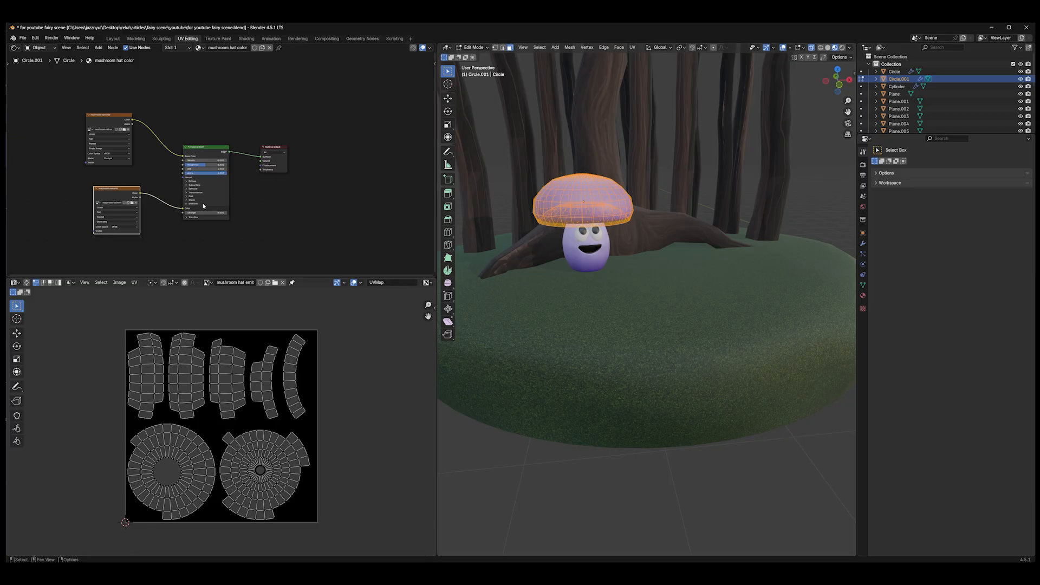
# Put the cap in Texture Paint mode, isolate it in local view, and choose the Paint Hard brush
pyautogui.click(472, 47)
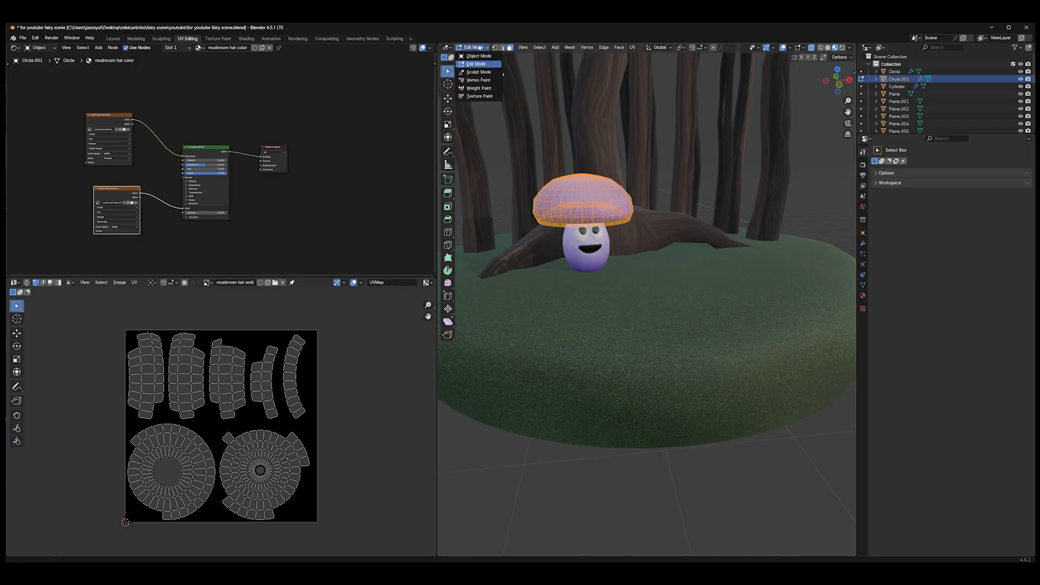
pyautogui.click(476, 98)
pyautogui.press('KP_Divide')
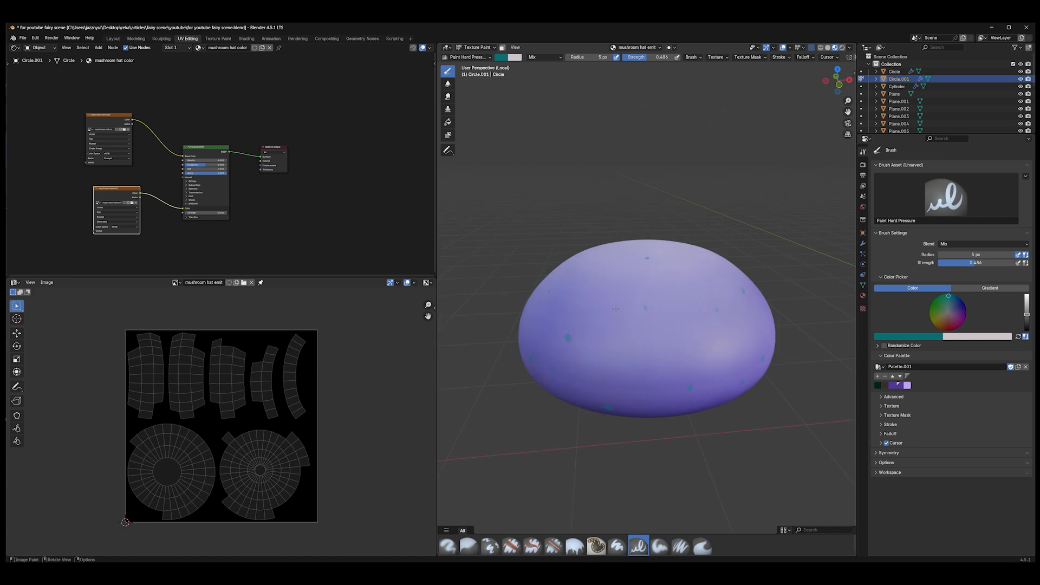
pyautogui.click(469, 57)
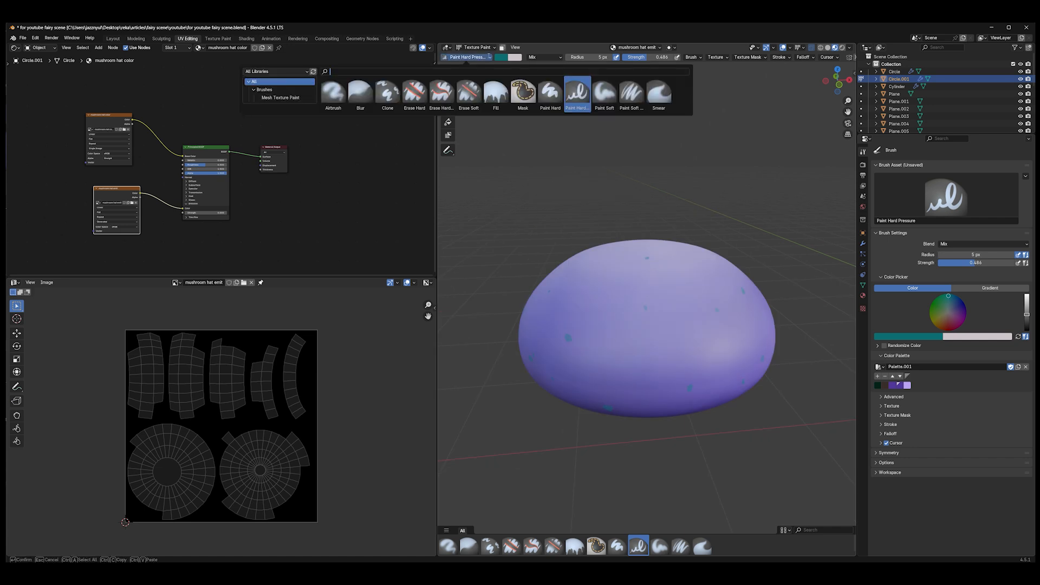
pyautogui.click(550, 93)
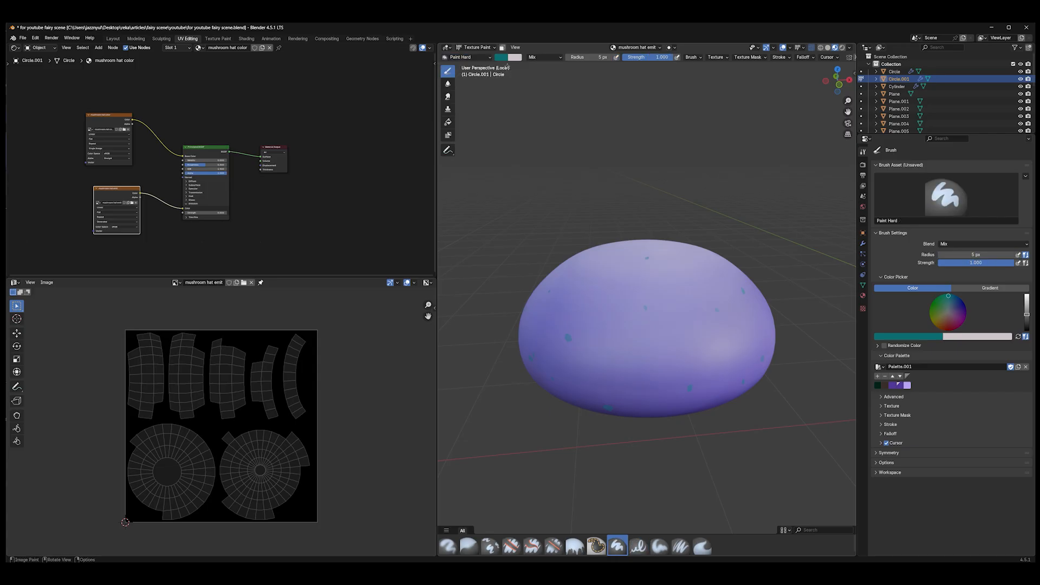
pyautogui.click(667, 56)
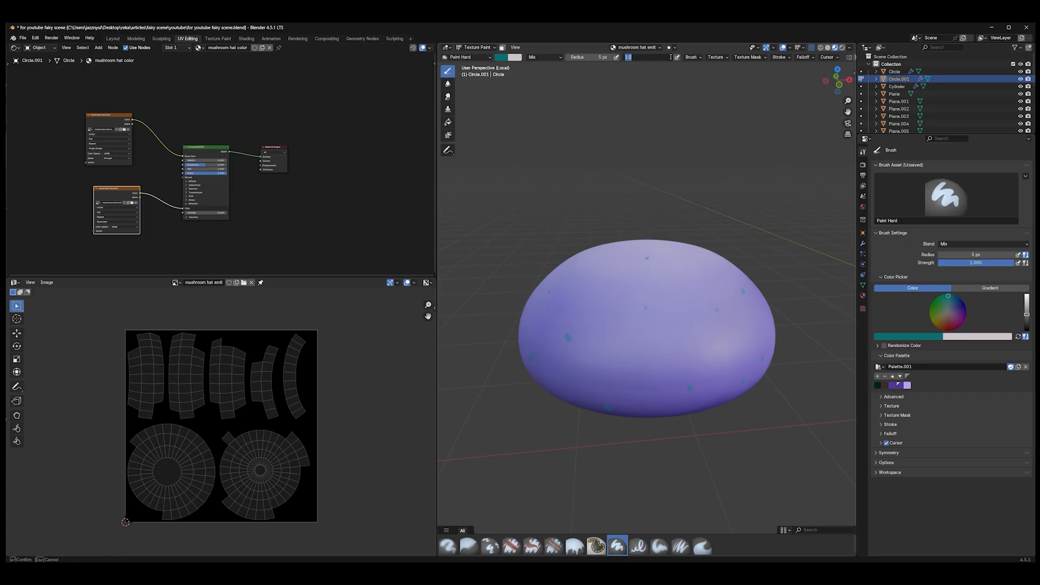
# Save the black emission image to a file with Save As
pyautogui.click(47, 282)
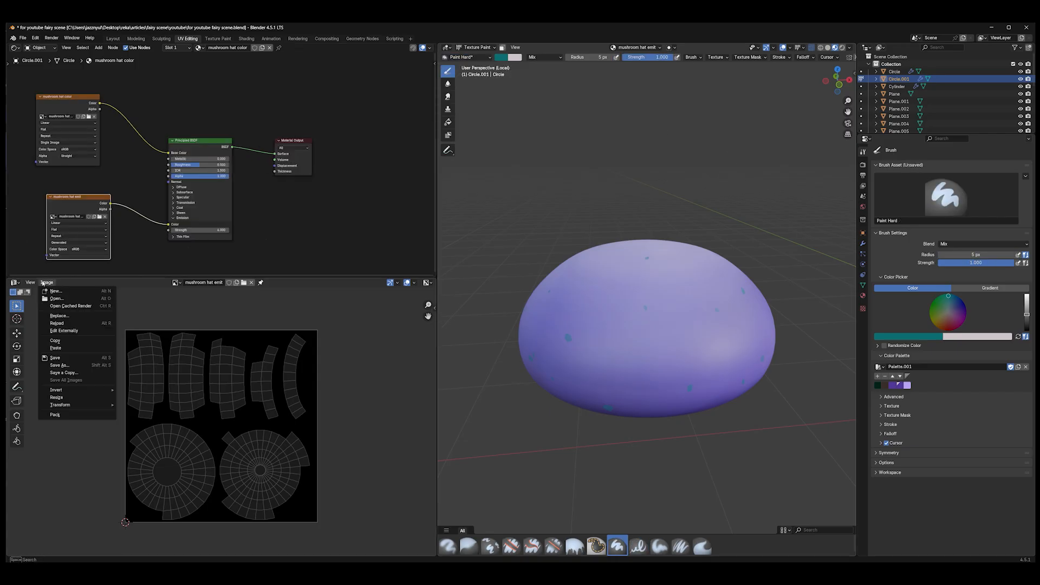
pyautogui.click(59, 366)
pyautogui.click(722, 456)
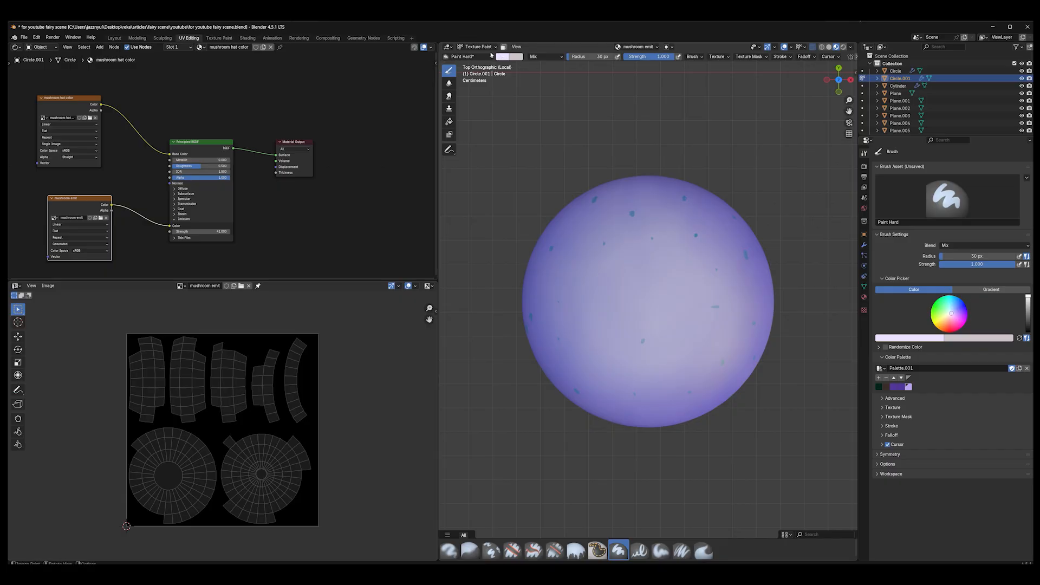
# Set the Principled BSDF emission strength to 40
pyautogui.click(190, 231)
pyautogui.write('4')
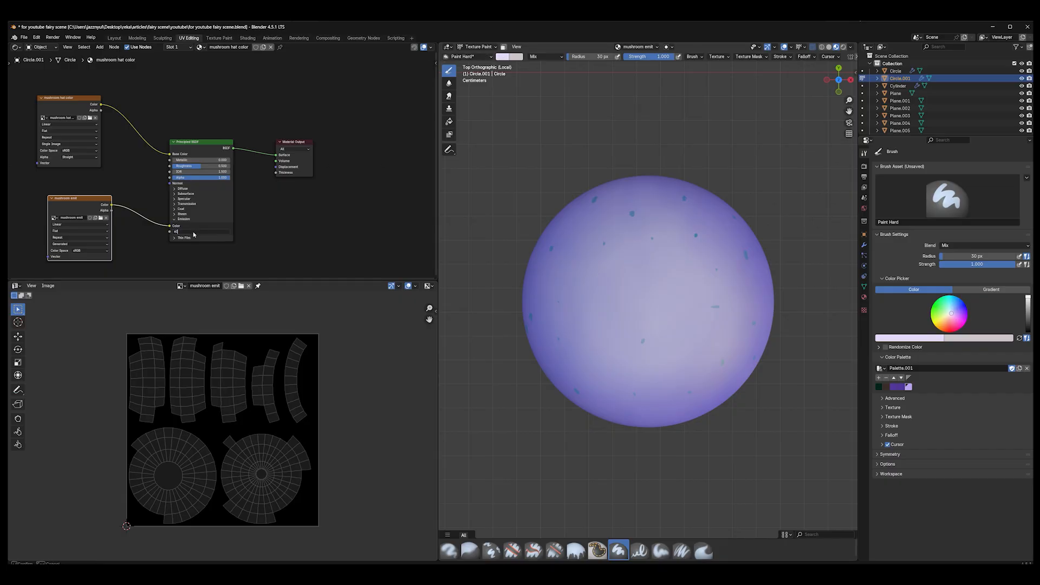
pyautogui.write('0')
pyautogui.press('Return')
# Paint four round glowing spots on top of the cap, using brush radii of 121, 84 and 64 px
pyautogui.press('f')
pyautogui.click(653, 282)
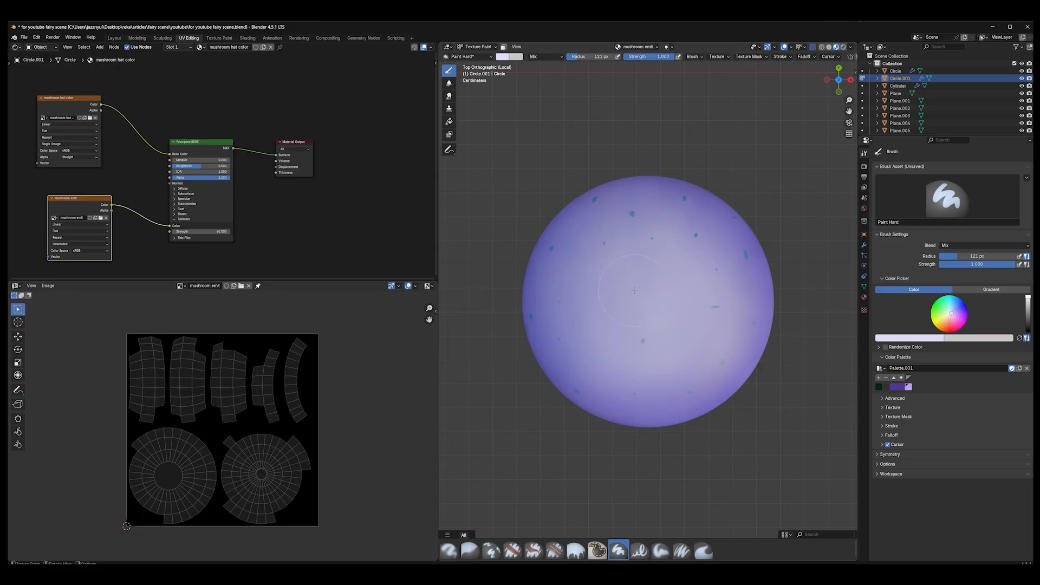
pyautogui.click(605, 290)
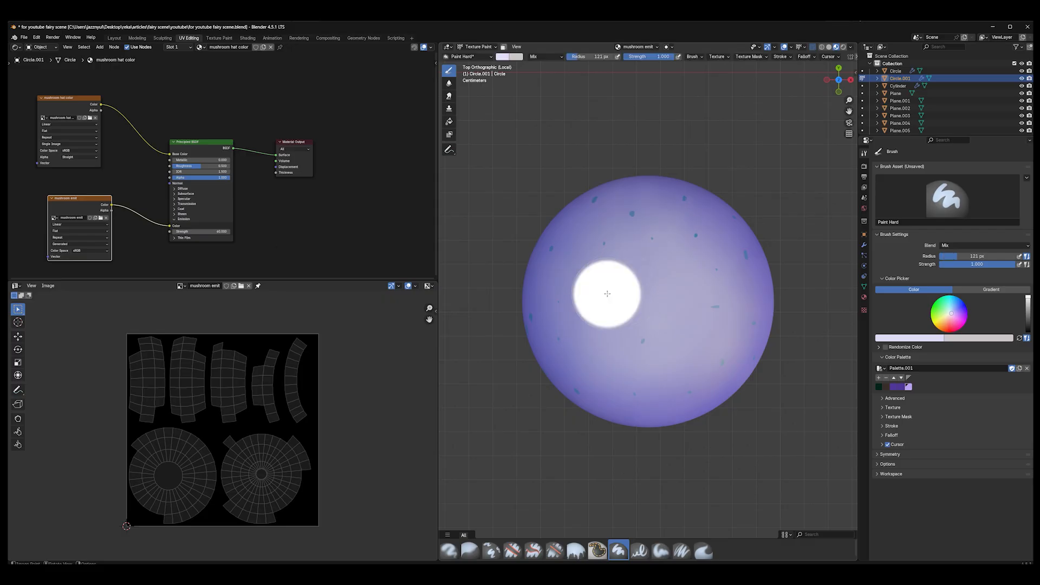
pyautogui.press('f')
pyautogui.click(684, 353)
pyautogui.click(682, 327)
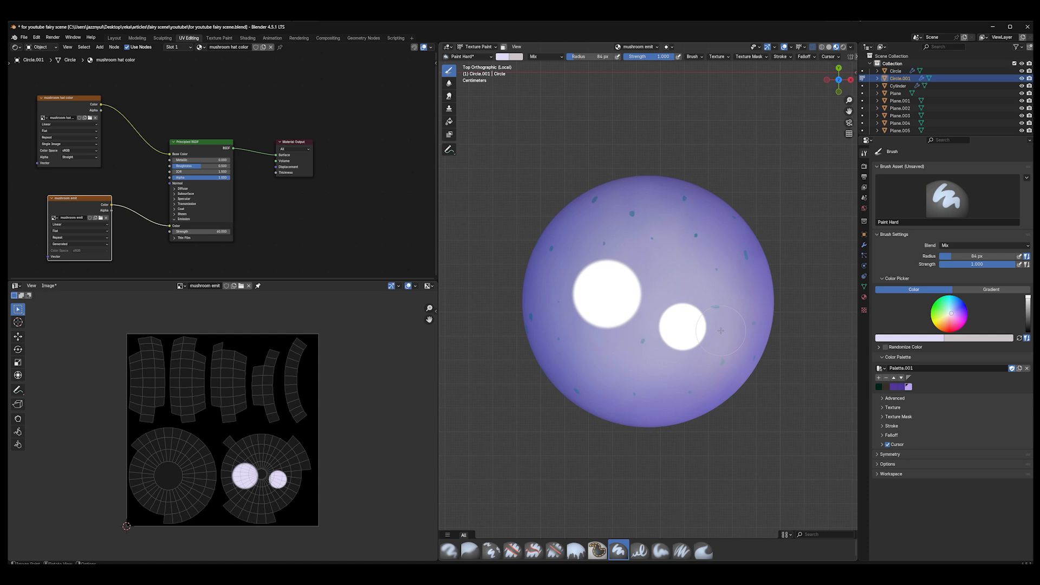
pyautogui.press('f')
pyautogui.click(680, 274)
pyautogui.click(676, 262)
pyautogui.click(582, 224)
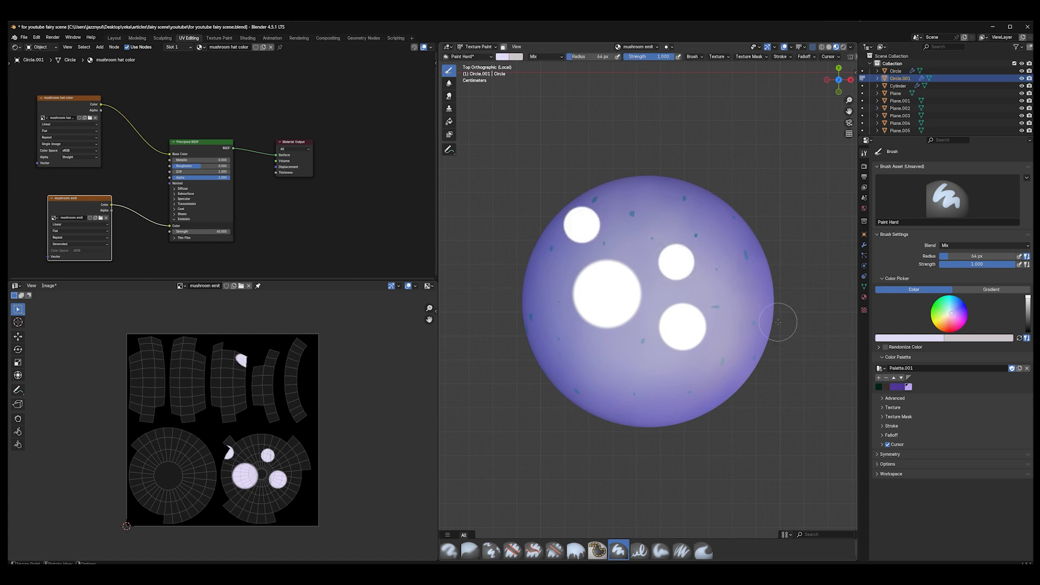
# Paint a 64 px glowing spot on the side of the cap, undoing the stretched attempt and repainting it facing the surface
pyautogui.moveTo(780, 320); pyautogui.dragTo(593, 347, button='middle')
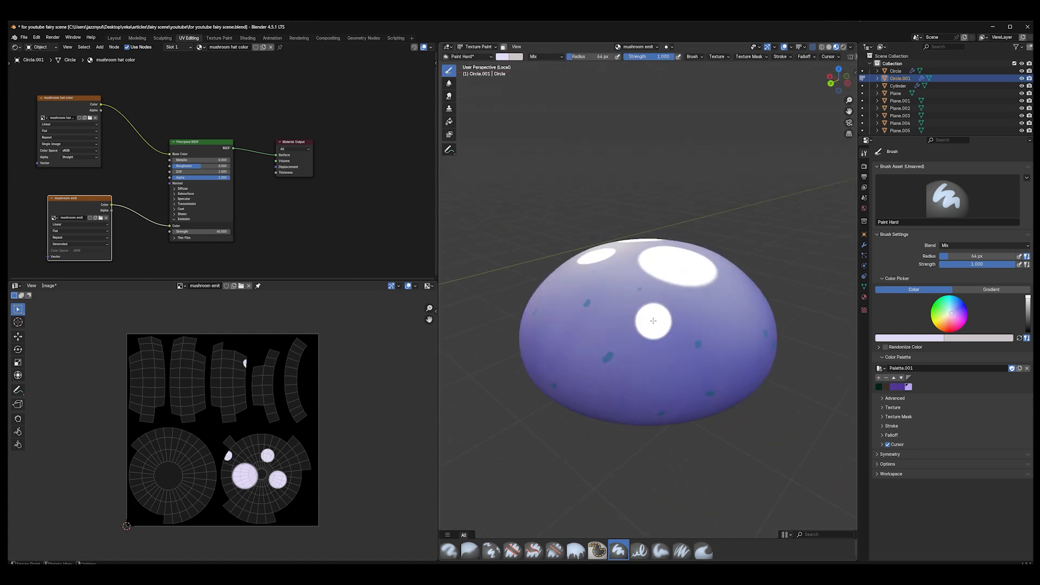
pyautogui.click(734, 344)
pyautogui.moveTo(790, 360); pyautogui.dragTo(676, 346, button='middle')
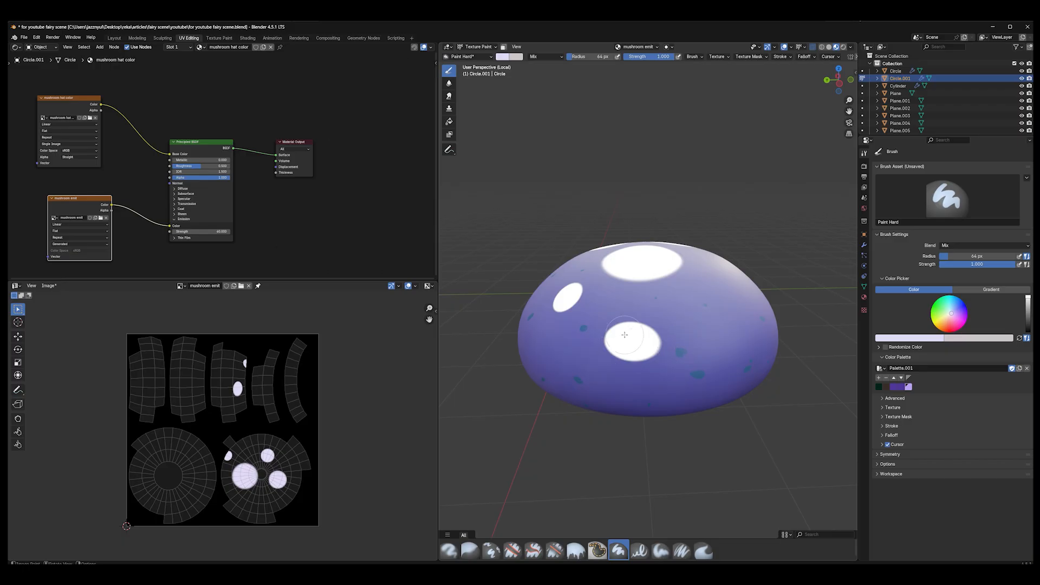
pyautogui.hotkey('ctrl', 'z')
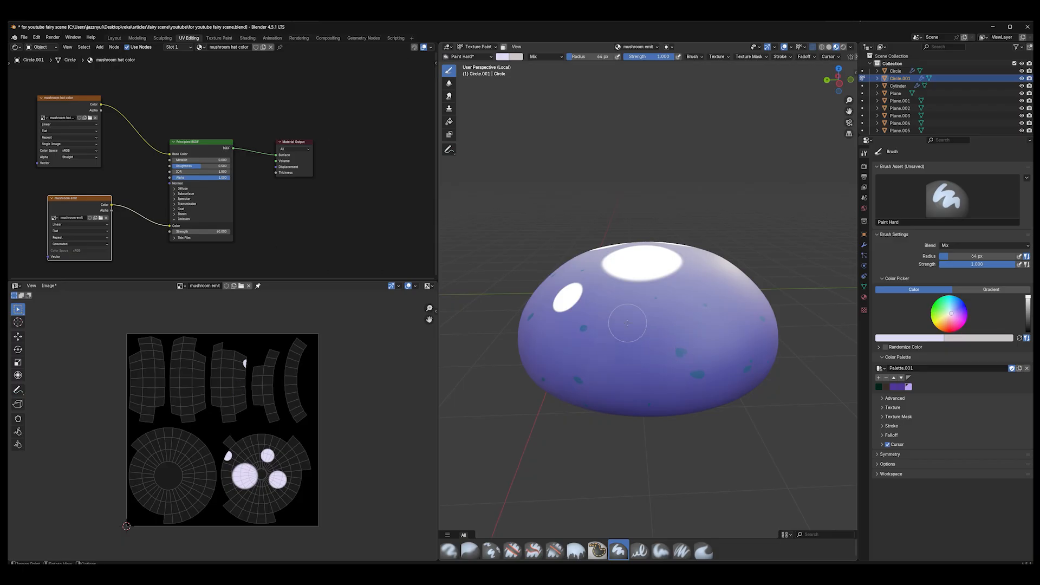
pyautogui.click(626, 327)
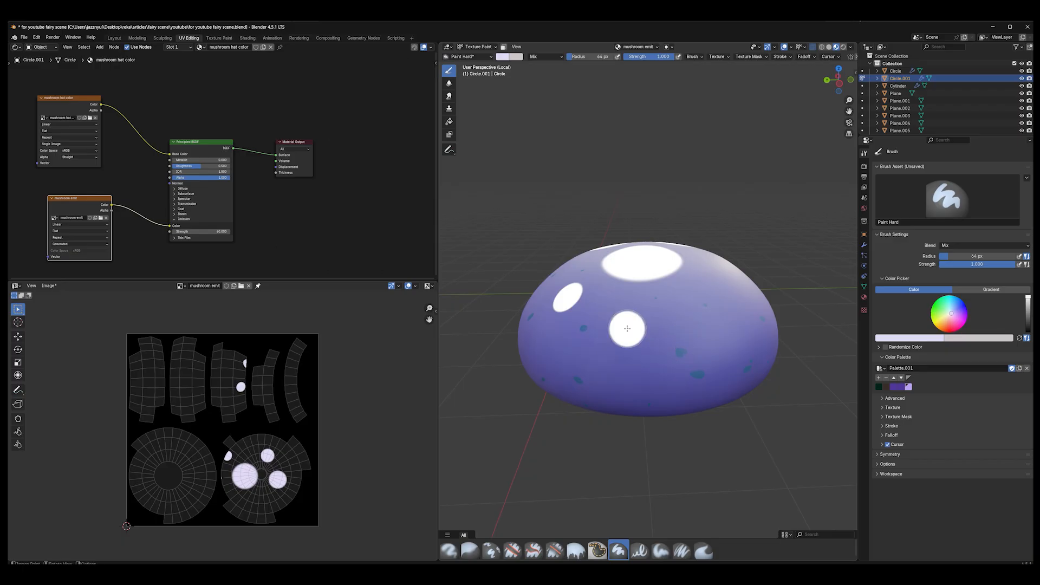
# Add more glowing spots around the cap's side, redo one misplaced spot, and paint another with the brush radius at 85 px
pyautogui.moveTo(739, 356)
pyautogui.mouseDown(button='middle')
pyautogui.moveTo(597, 340)
pyautogui.moveTo(678, 357)
pyautogui.mouseUp(button='middle')
pyautogui.click(614, 302)
pyautogui.click(696, 339)
pyautogui.hotkey('ctrl', 'z')
pyautogui.click(635, 338)
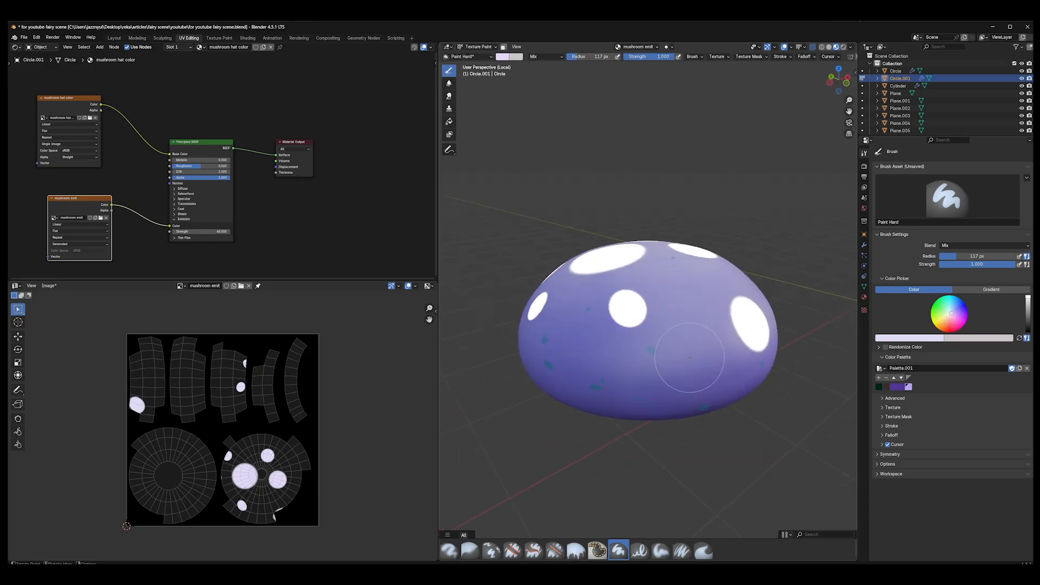
pyautogui.press('f')
pyautogui.click(645, 352)
pyautogui.click(673, 384)
# Paint a large glowing spot with a 158 px brush on the cap's upper side and a smaller one below it
pyautogui.scroll(1, 673, 384)
pyautogui.moveTo(744, 374)
pyautogui.mouseDown(button='middle')
pyautogui.moveTo(725, 383)
pyautogui.moveTo(732, 402)
pyautogui.mouseUp(button='middle')
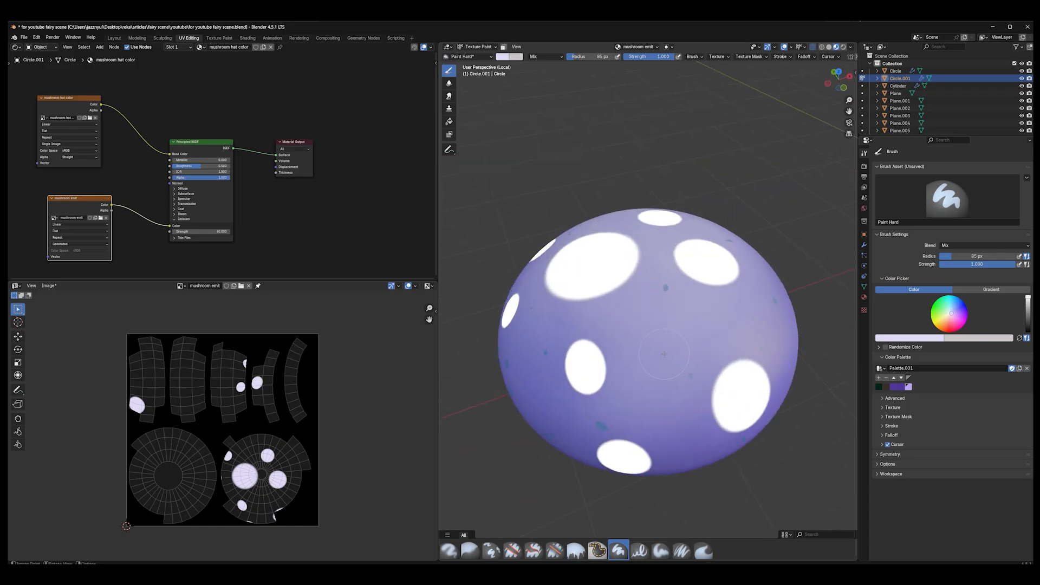
pyautogui.press('f')
pyautogui.click(684, 356)
pyautogui.click(658, 337)
pyautogui.press('f')
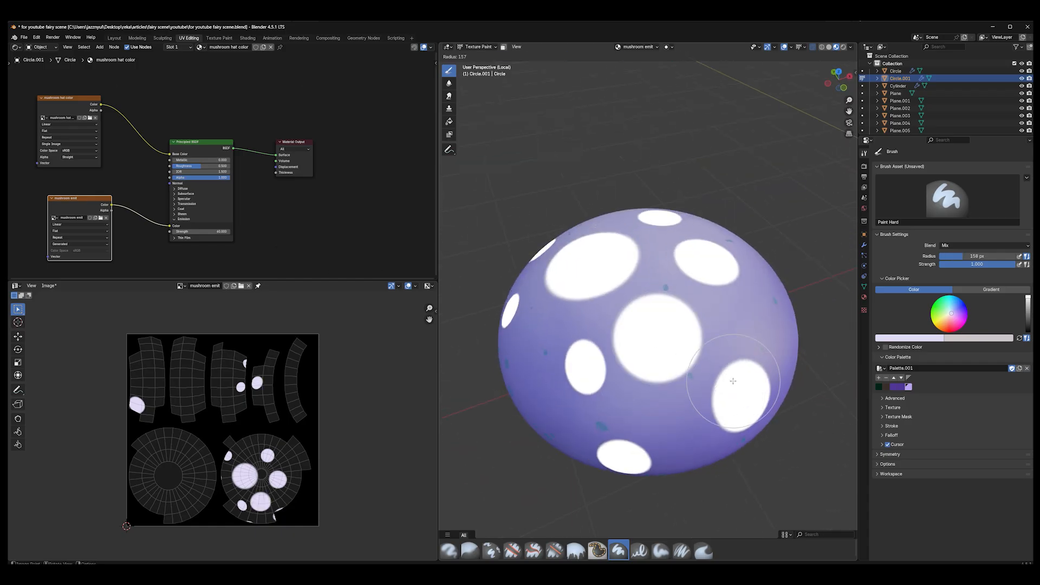
pyautogui.click(707, 392)
pyautogui.click(670, 416)
# Add a small glowing spot on the cap's lower side and a 143 px one closer to the rim
pyautogui.moveTo(675, 412); pyautogui.dragTo(735, 362, button='middle')
pyautogui.click(703, 330)
pyautogui.press('f')
pyautogui.click(711, 337)
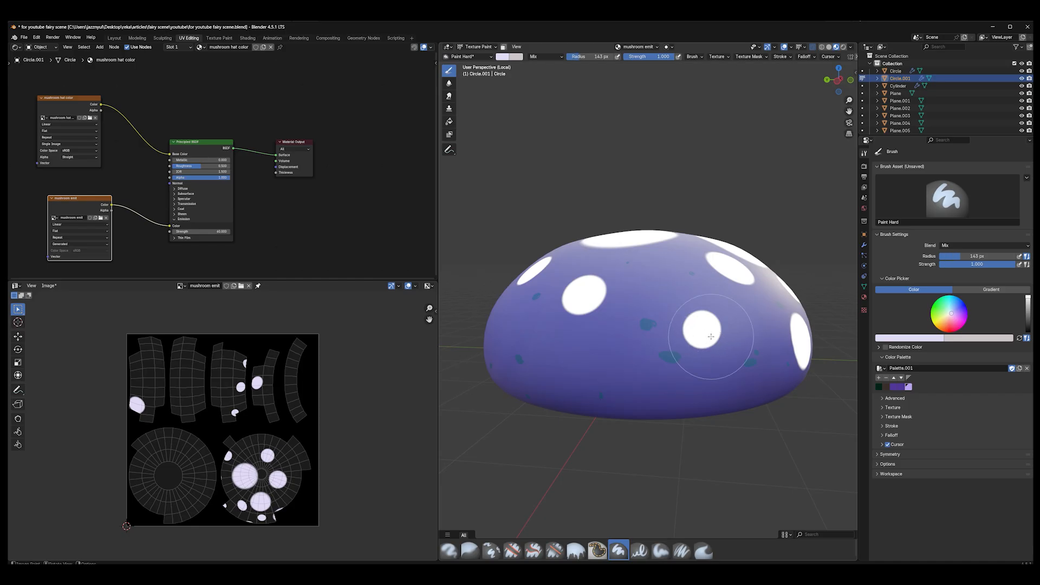
pyautogui.click(611, 364)
# Paint two differently sized glowing spots on the next bare stretch of the cap's side, resizing the brush for each
pyautogui.moveTo(644, 359)
pyautogui.mouseDown(button='middle')
pyautogui.moveTo(718, 382)
pyautogui.moveTo(671, 399)
pyautogui.moveTo(748, 375)
pyautogui.mouseUp(button='middle')
pyautogui.press('f')
pyautogui.click(658, 398)
pyautogui.click(663, 402)
pyautogui.press('f')
pyautogui.click(736, 369)
pyautogui.click(726, 371)
# Enlarge the brush radius to 181 px and paint two big glowing spots on the bare side of the cap
pyautogui.moveTo(719, 435); pyautogui.dragTo(762, 434, button='middle')
pyautogui.press('f')
pyautogui.click(735, 356)
pyautogui.click(700, 362)
pyautogui.moveTo(703, 362); pyautogui.dragTo(737, 375, button='middle')
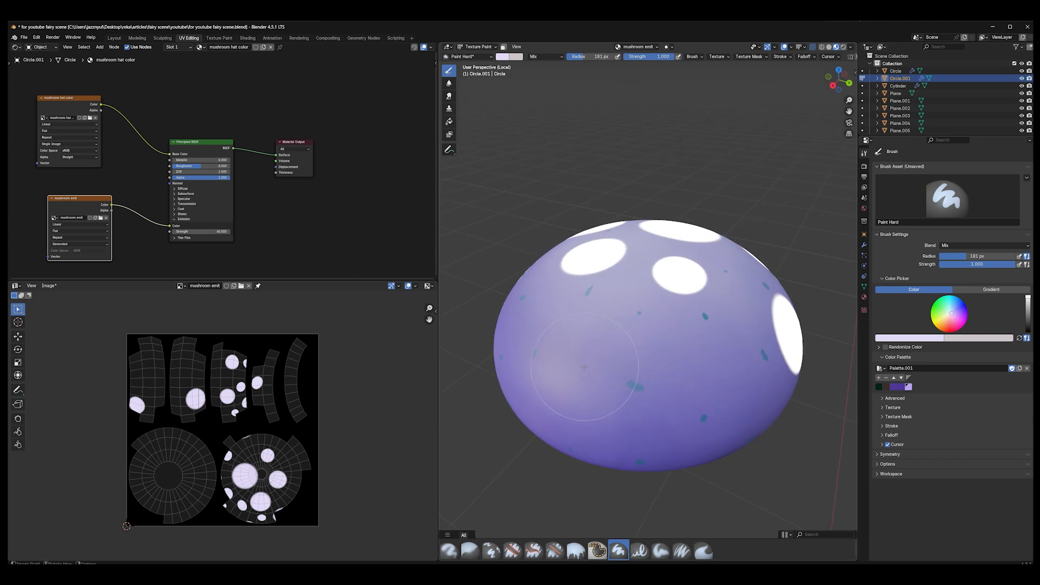
pyautogui.click(586, 378)
# Add a medium glowing spot beside the last big one, and a small spot nearby with the brush radius at 64 px
pyautogui.press('f')
pyautogui.click(703, 374)
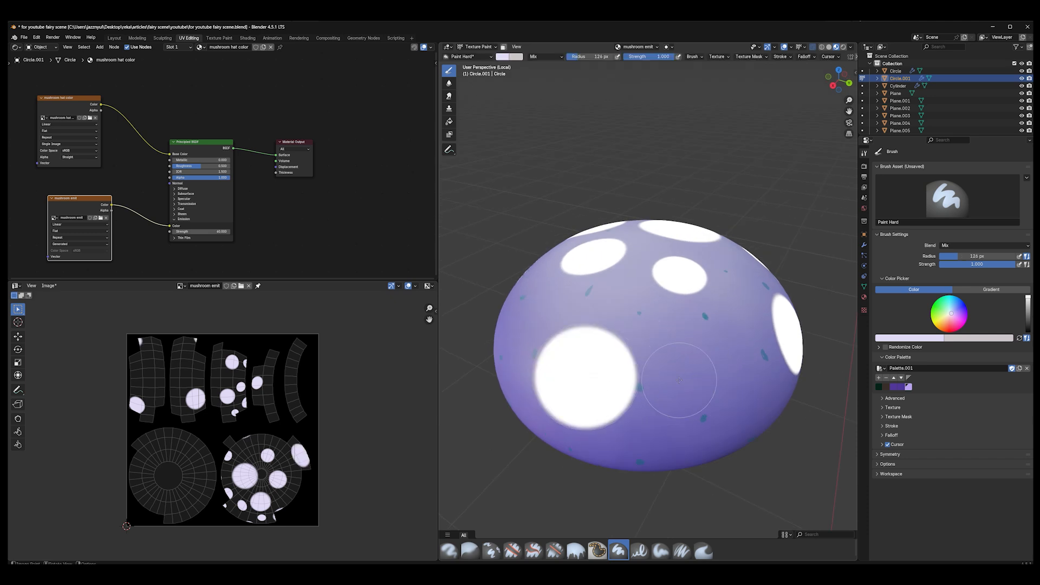
pyautogui.click(709, 375)
pyautogui.moveTo(711, 376)
pyautogui.mouseDown(button='middle')
pyautogui.moveTo(629, 339)
pyautogui.moveTo(647, 326)
pyautogui.moveTo(623, 299)
pyautogui.moveTo(652, 333)
pyautogui.mouseUp(button='middle')
pyautogui.press('f')
pyautogui.click(623, 300)
# Paint two 64 px glowing spots in the gaps between the larger spots on the cap's lower side
pyautogui.moveTo(780, 375); pyautogui.dragTo(700, 362, button='middle')
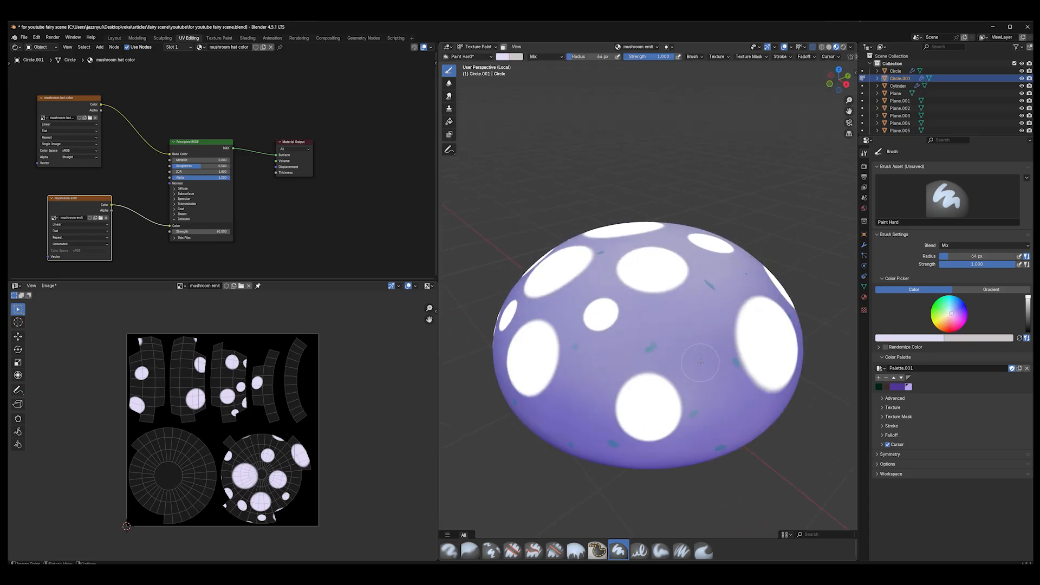
pyautogui.moveTo(734, 413); pyautogui.dragTo(653, 390, button='middle')
pyautogui.click(566, 395)
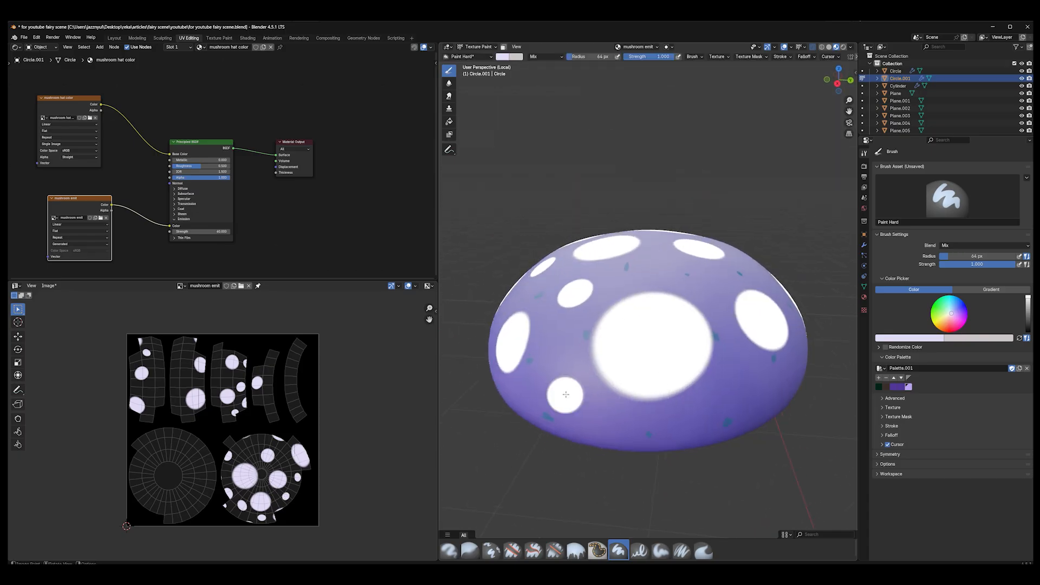
pyautogui.moveTo(566, 395)
pyautogui.mouseDown(button='middle')
pyautogui.moveTo(542, 327)
pyautogui.moveTo(536, 344)
pyautogui.mouseUp(button='middle')
pyautogui.click(724, 299)
# Resize the brush and paint two more glowing spots just above the cap's rim
pyautogui.press('f')
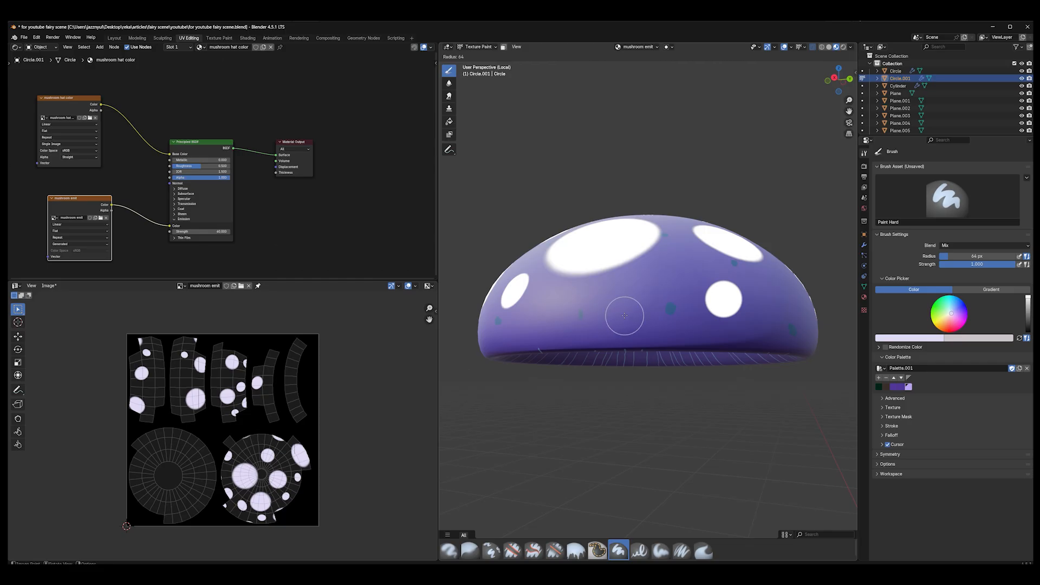
pyautogui.click(653, 316)
pyautogui.click(625, 309)
pyautogui.moveTo(684, 372)
pyautogui.mouseDown(button='middle')
pyautogui.moveTo(670, 286)
pyautogui.moveTo(672, 319)
pyautogui.mouseUp(button='middle')
pyautogui.press('f')
pyautogui.click(690, 284)
pyautogui.click(678, 362)
# Fill the gaps low on the cap with small glowing spots using the 61 px brush
pyautogui.moveTo(739, 407)
pyautogui.mouseDown(button='middle')
pyautogui.moveTo(710, 365)
pyautogui.moveTo(615, 322)
pyautogui.moveTo(633, 342)
pyautogui.mouseUp(button='middle')
pyautogui.click(647, 345)
pyautogui.scroll(1, 634, 342)
pyautogui.click(577, 354)
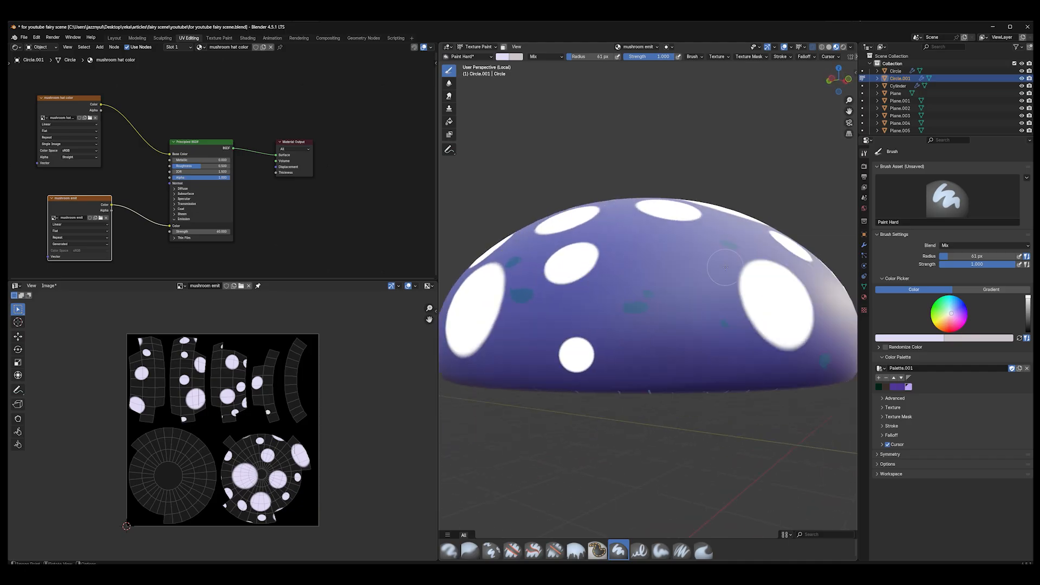
pyautogui.click(680, 283)
# Set the brush radius to 118 px and paint three medium glowing spots in the remaining gaps around the cap
pyautogui.moveTo(743, 360); pyautogui.dragTo(638, 361, button='middle')
pyautogui.press('f')
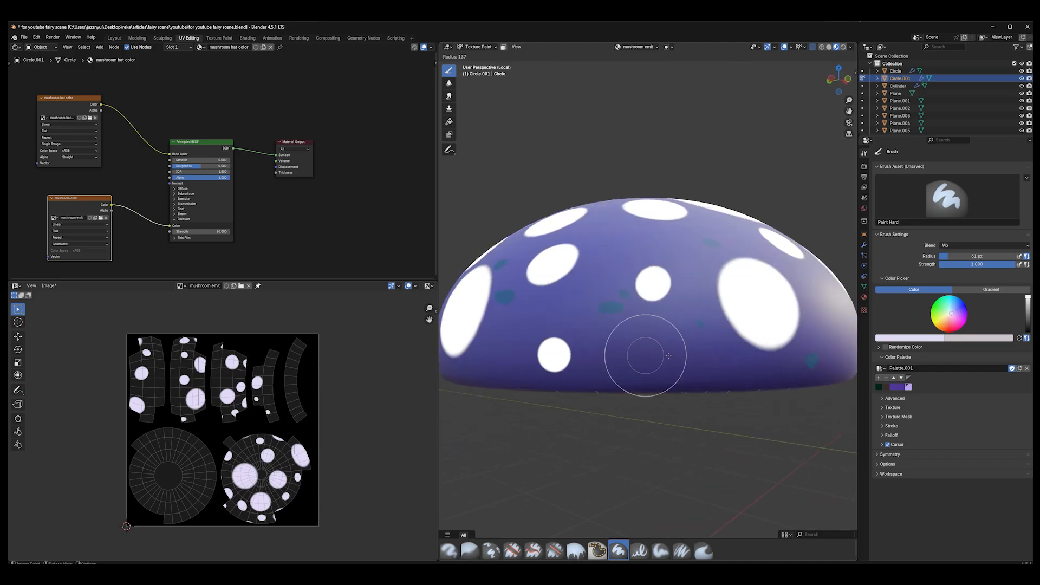
pyautogui.click(652, 349)
pyautogui.click(652, 347)
pyautogui.moveTo(791, 360)
pyautogui.mouseDown(button='middle')
pyautogui.moveTo(633, 372)
pyautogui.moveTo(655, 351)
pyautogui.mouseUp(button='middle')
pyautogui.click(598, 342)
pyautogui.moveTo(750, 362); pyautogui.dragTo(716, 373, button='middle')
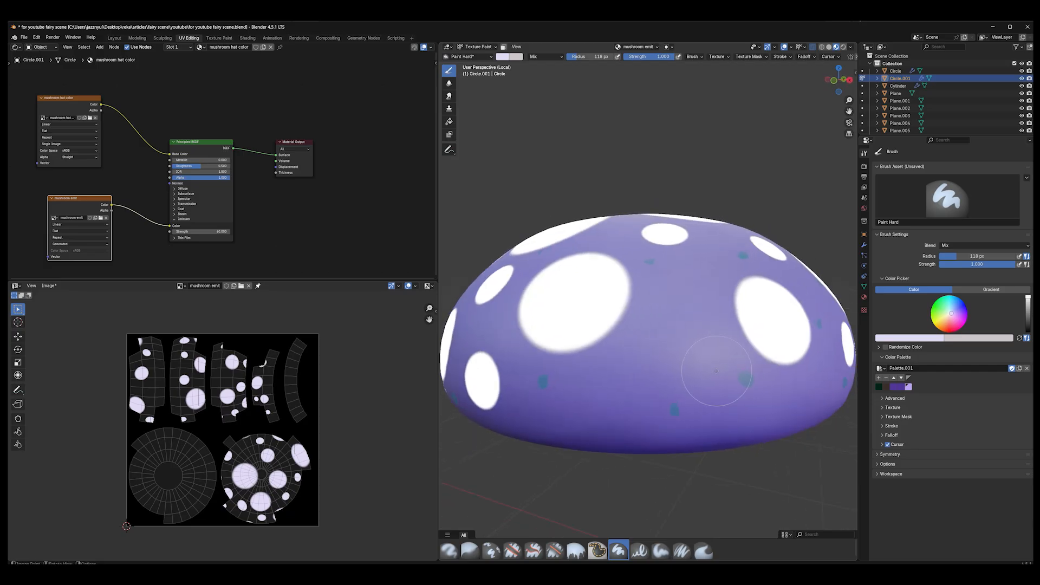
pyautogui.click(671, 350)
# Reduce the brush radius to 68 px and add a small glowing spot near the rim below the medium spot
pyautogui.press('f')
pyautogui.click(650, 410)
pyautogui.moveTo(653, 403); pyautogui.dragTo(670, 391, button='middle')
pyautogui.click(621, 386)
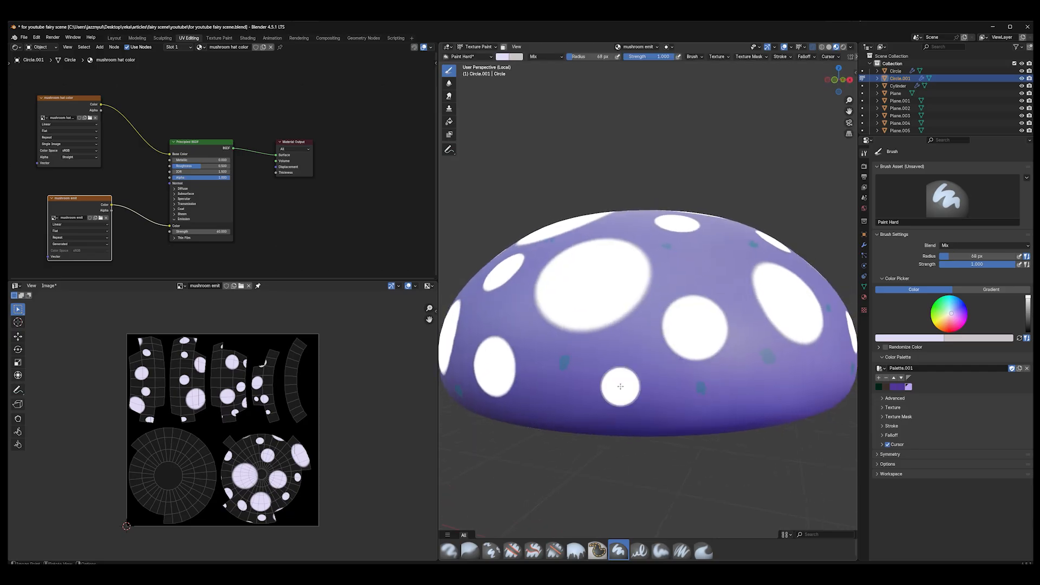
# Paint another small glowing spot in the gap near the cap's rim with the 68 px brush
pyautogui.moveTo(788, 400)
pyautogui.mouseDown(button='middle')
pyautogui.moveTo(717, 394)
pyautogui.moveTo(747, 372)
pyautogui.moveTo(708, 377)
pyautogui.mouseUp(button='middle')
pyautogui.click(655, 336)
pyautogui.click(643, 362)
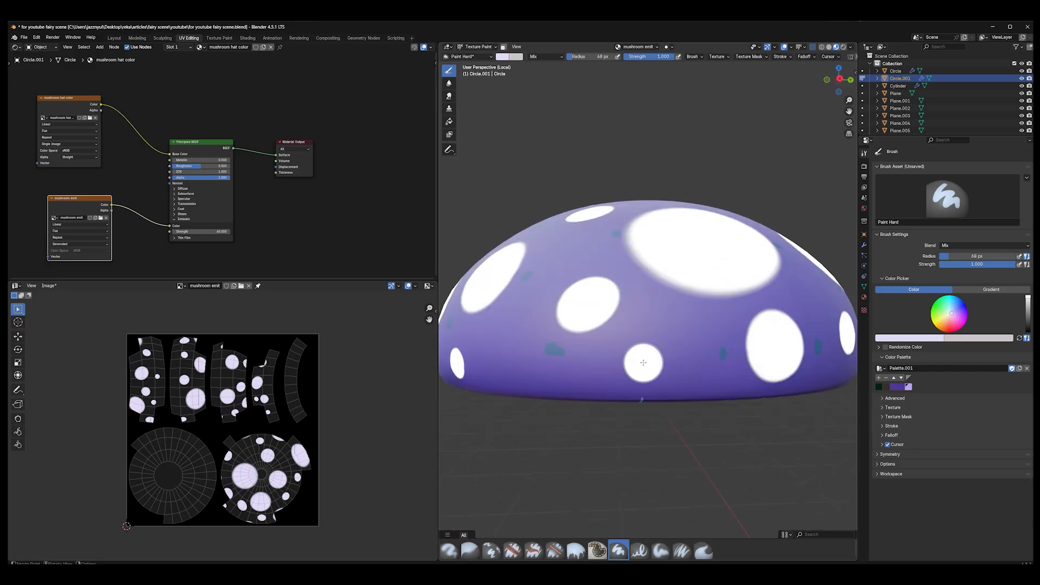
# Check the finished spots around the whole cap and save the mushroom emit image
pyautogui.scroll(-4, 717, 457)
pyautogui.moveTo(665, 238)
pyautogui.mouseDown(button='middle')
pyautogui.moveTo(607, 271)
pyautogui.moveTo(571, 245)
pyautogui.moveTo(558, 260)
pyautogui.mouseUp(button='middle')
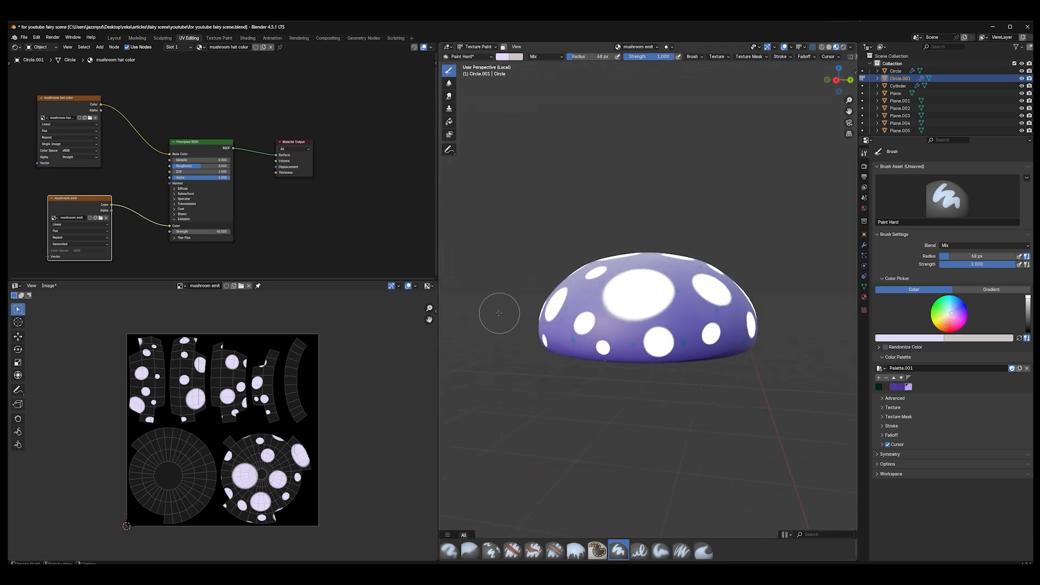
pyautogui.click(49, 286)
pyautogui.click(56, 360)
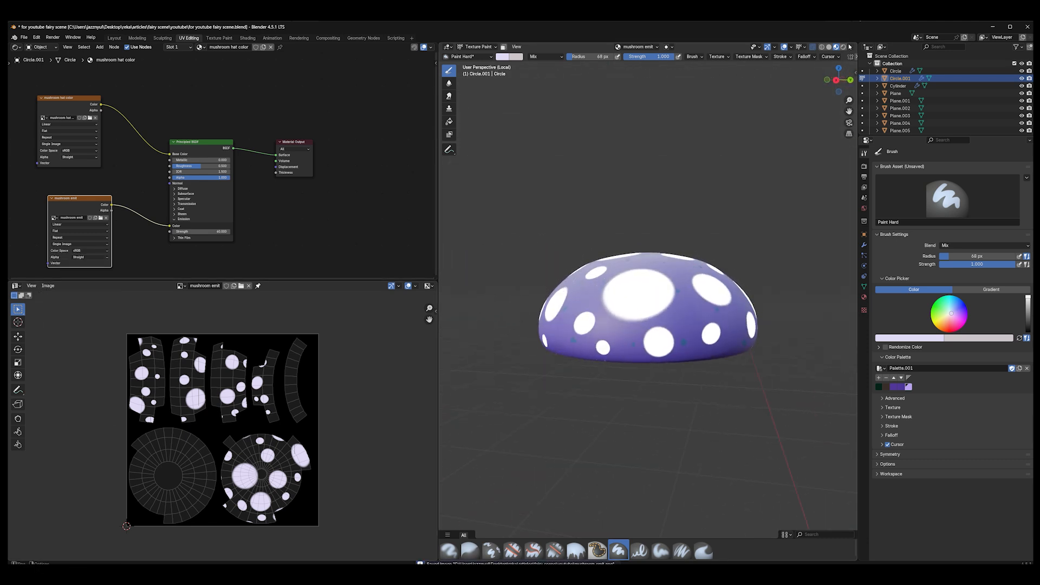
# Exit local view, slightly raise the cap's emission strength while checking the scene in rendered shading, and return to material preview
pyautogui.click(843, 46)
pyautogui.press('KP_Divide')
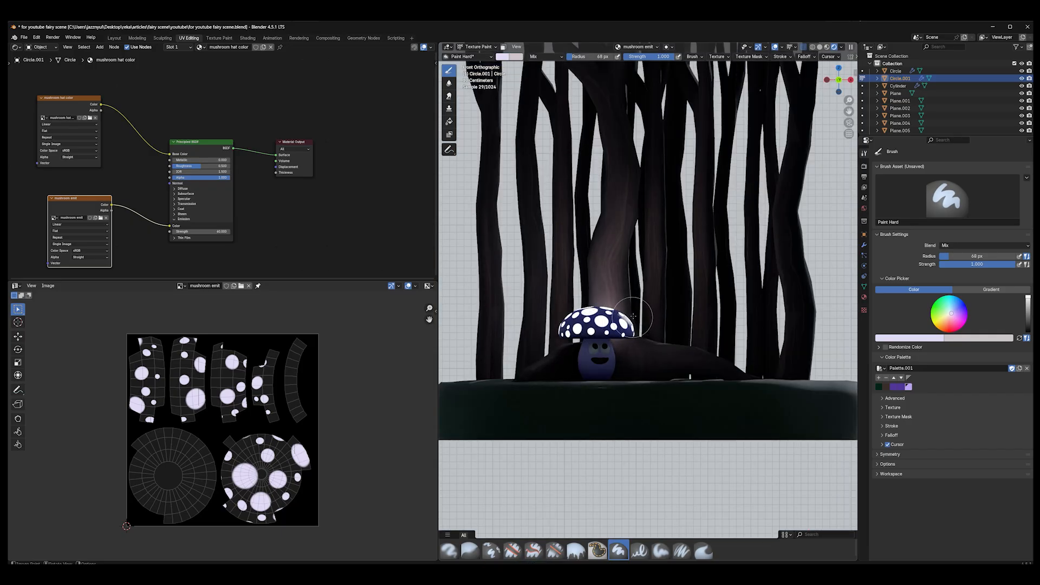
pyautogui.moveTo(196, 231); pyautogui.dragTo(219, 231)
pyautogui.click(826, 47)
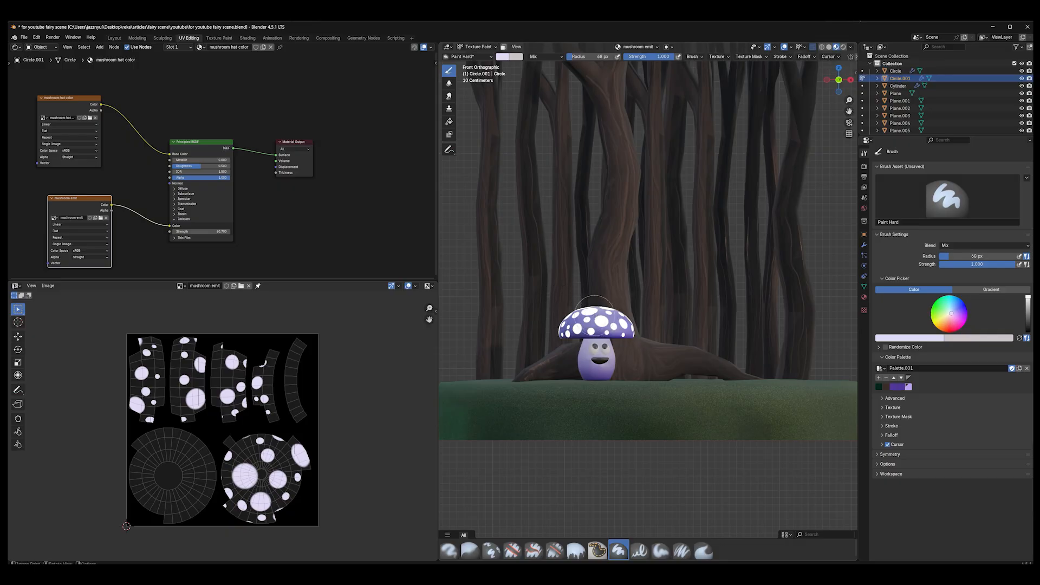
# In Object Mode, duplicate the mushroom's cap, eyes and stem together and place the copy directly beside the original
pyautogui.click(476, 47)
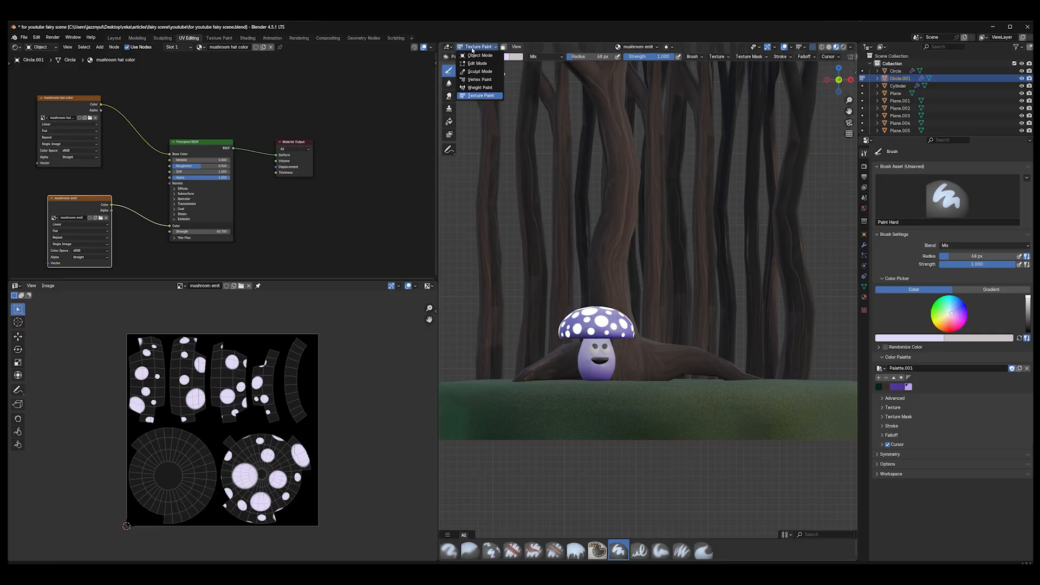
pyautogui.click(477, 55)
pyautogui.keyDown('shift'); pyautogui.click(594, 350); pyautogui.keyUp('shift')
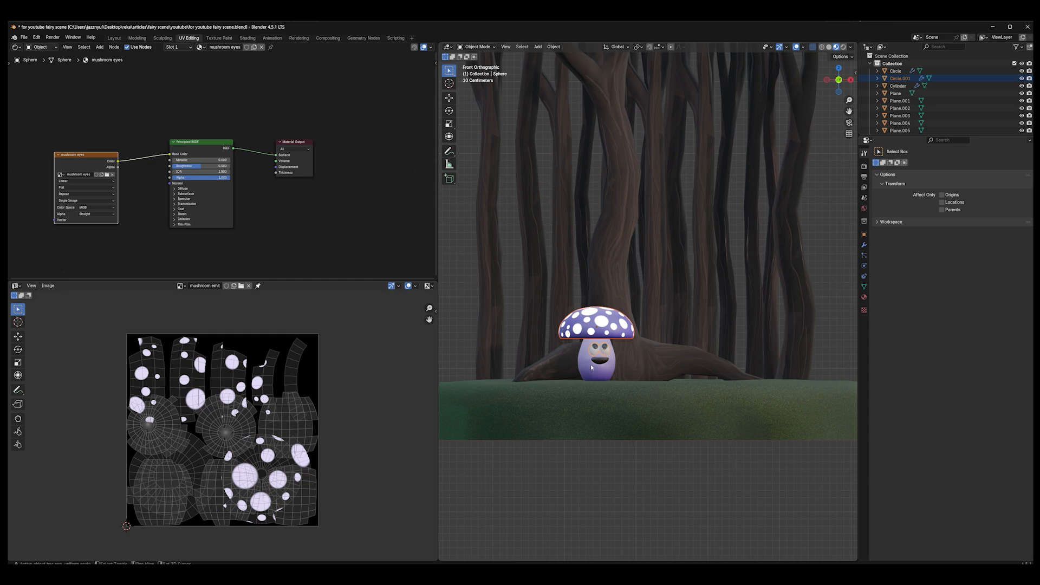
pyautogui.keyDown('shift'); pyautogui.click(601, 371); pyautogui.keyUp('shift')
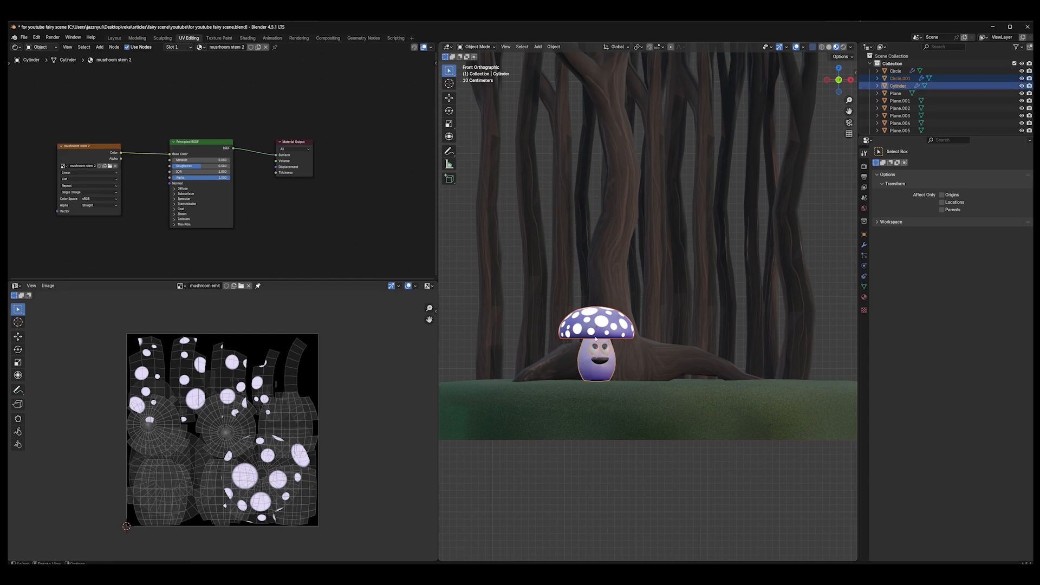
pyautogui.hotkey('shift', 'd')
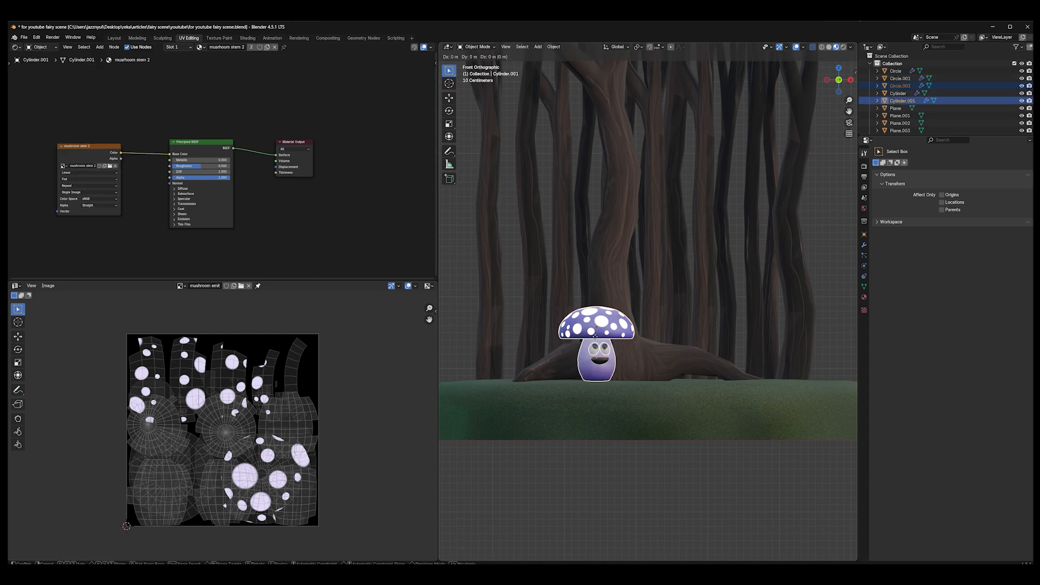
pyautogui.click(672, 339)
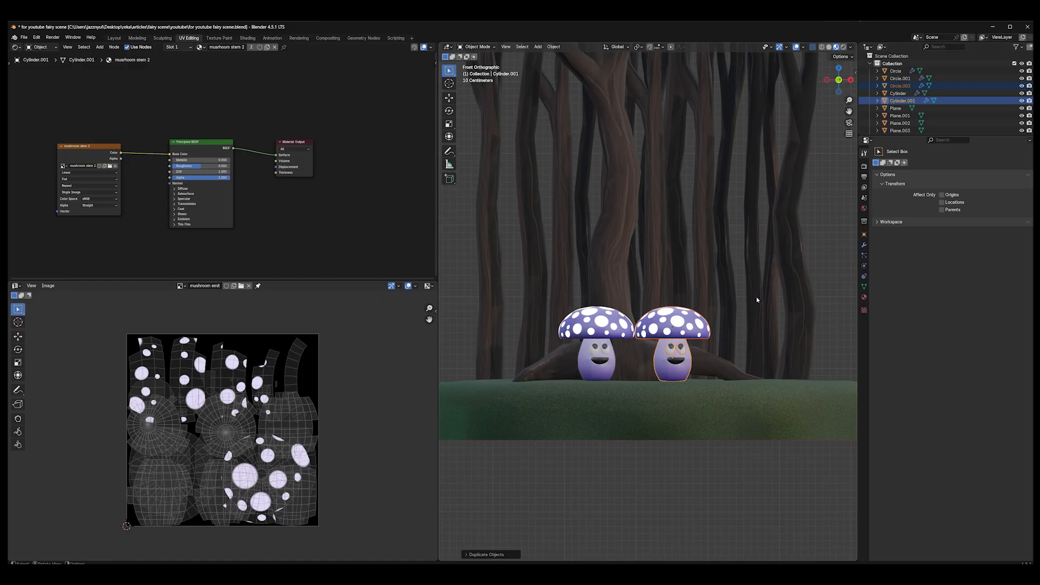
# Rotate the duplicated mushroom around the Z axis to turn its face sideways, and scale it down to about half size
pyautogui.press('r')
pyautogui.press('z')
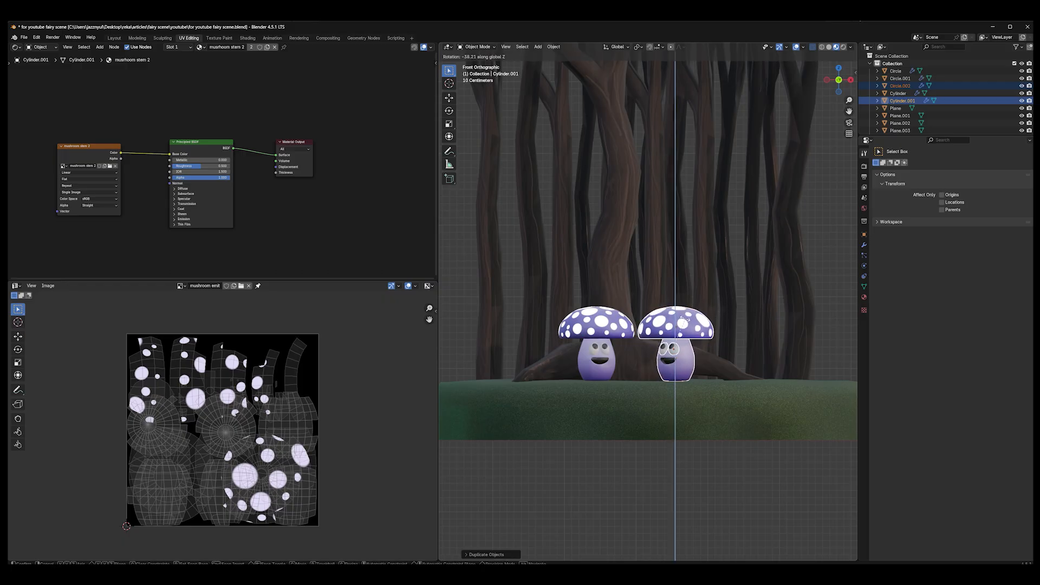
pyautogui.click(684, 319)
pyautogui.press('s')
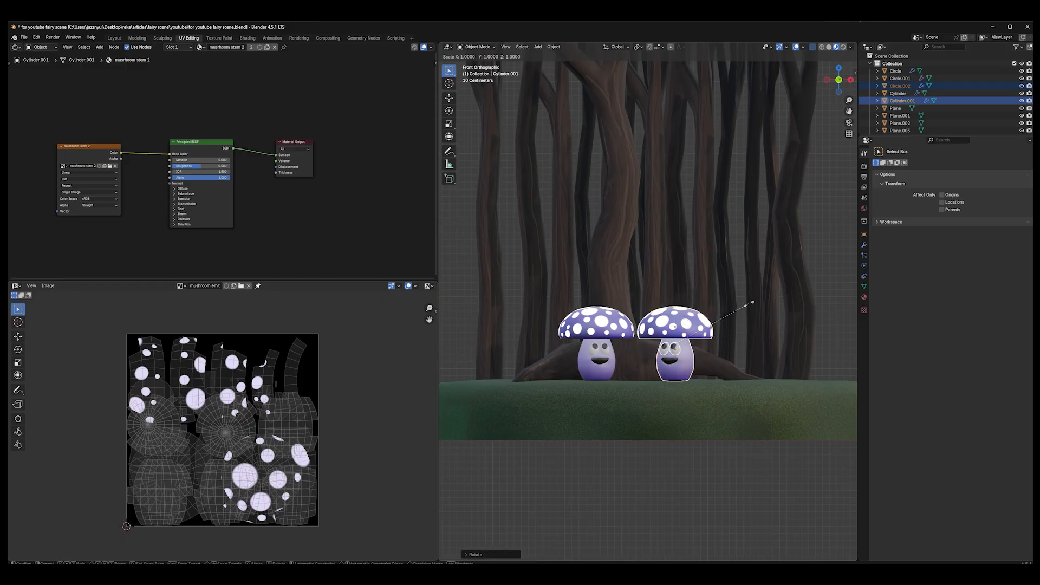
pyautogui.click(723, 307)
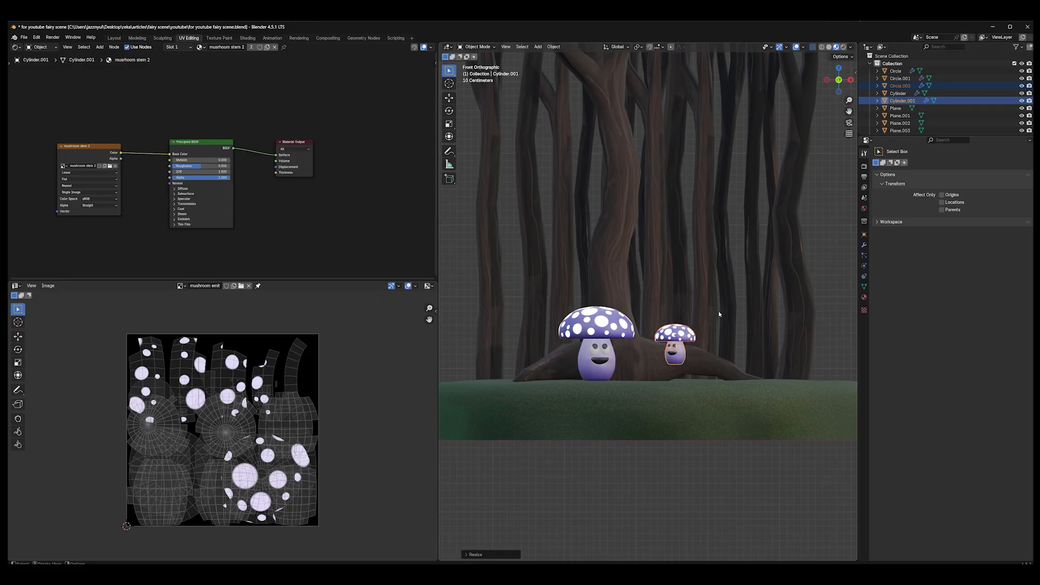
# Lower the small mushroom along Z onto the ground and move it close to the large mushroom
pyautogui.press('g')
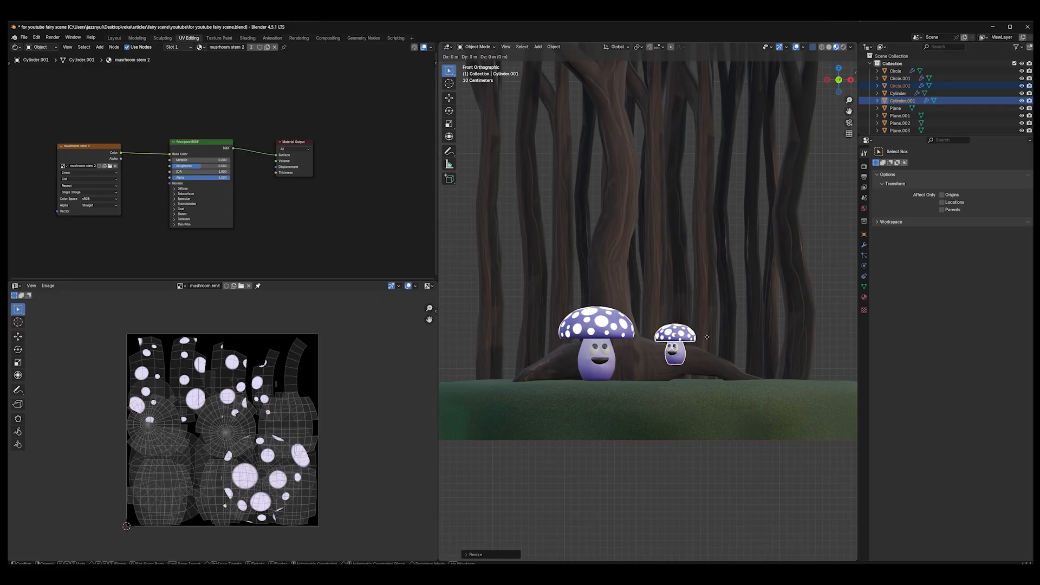
pyautogui.press('z')
pyautogui.click(720, 350)
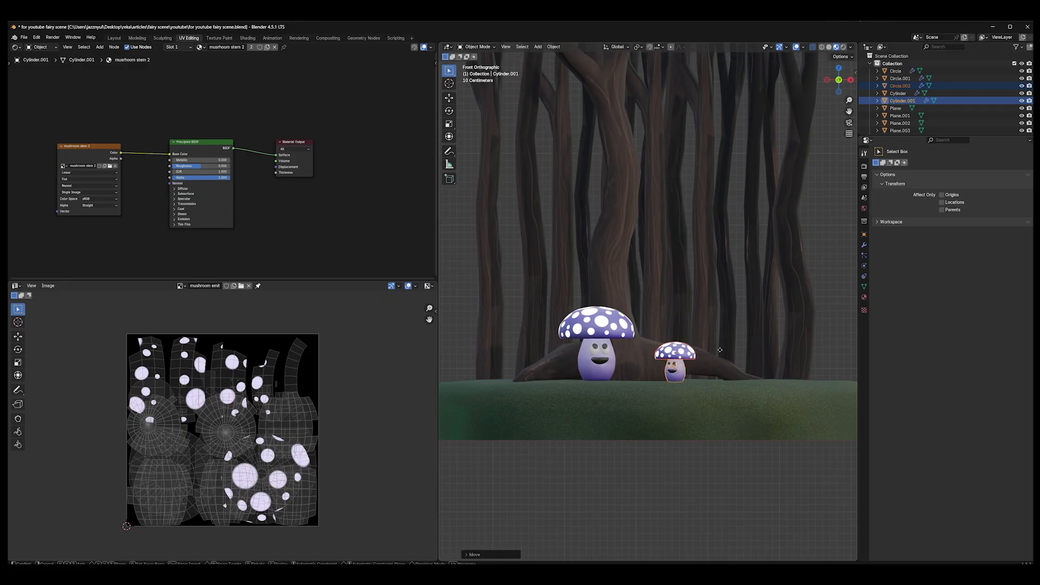
pyautogui.click(685, 354)
# Duplicate the small mushroom along the X axis, placing the copy on its side away from the large mushroom
pyautogui.hotkey('shift', 'd')
pyautogui.press('x')
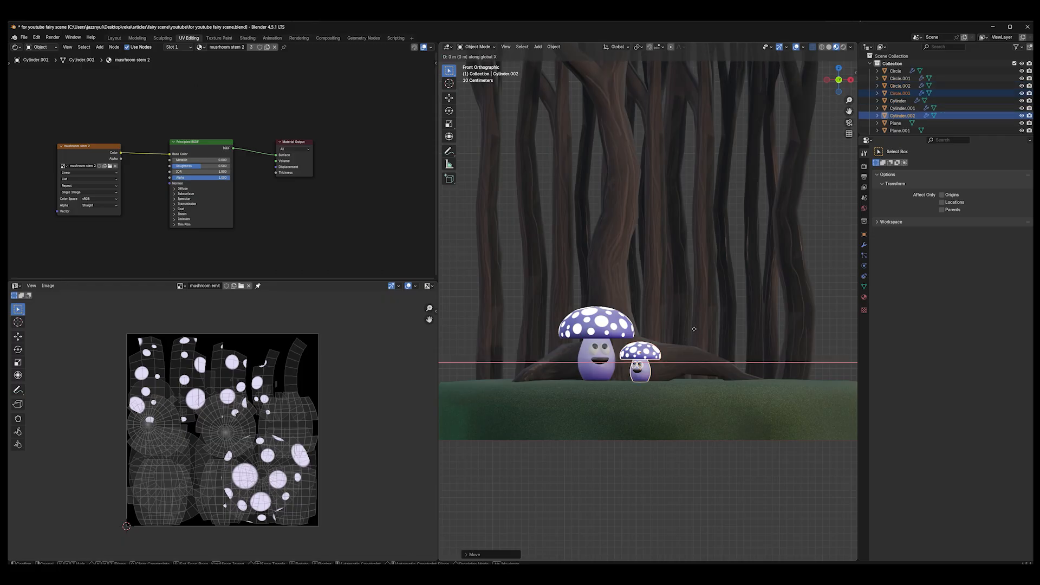
pyautogui.click(737, 341)
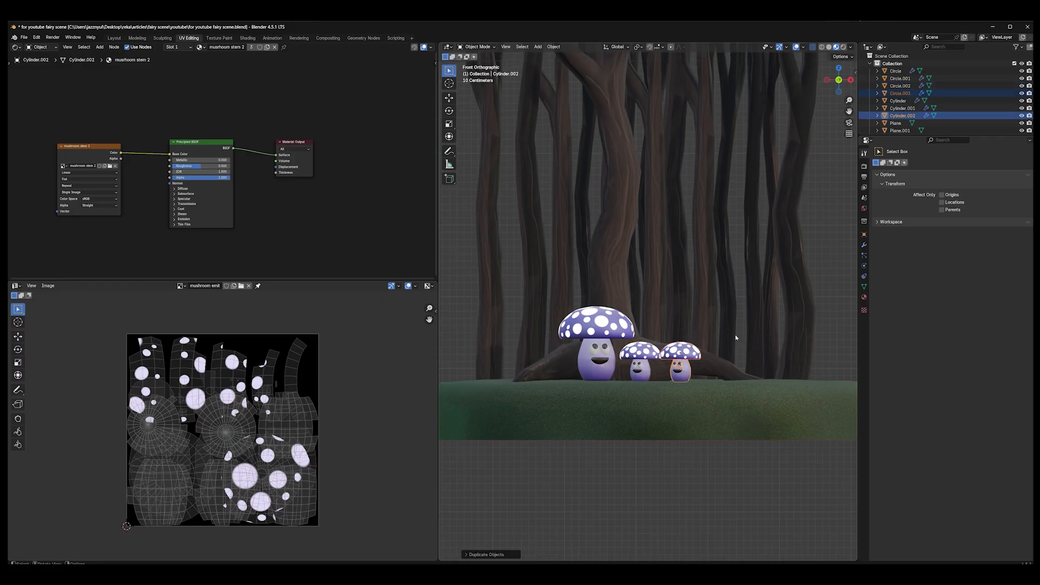
# Scale the outer mushroom copy up slightly and raise it along Z so it stands on the ground
pyautogui.press('s')
pyautogui.click(715, 360)
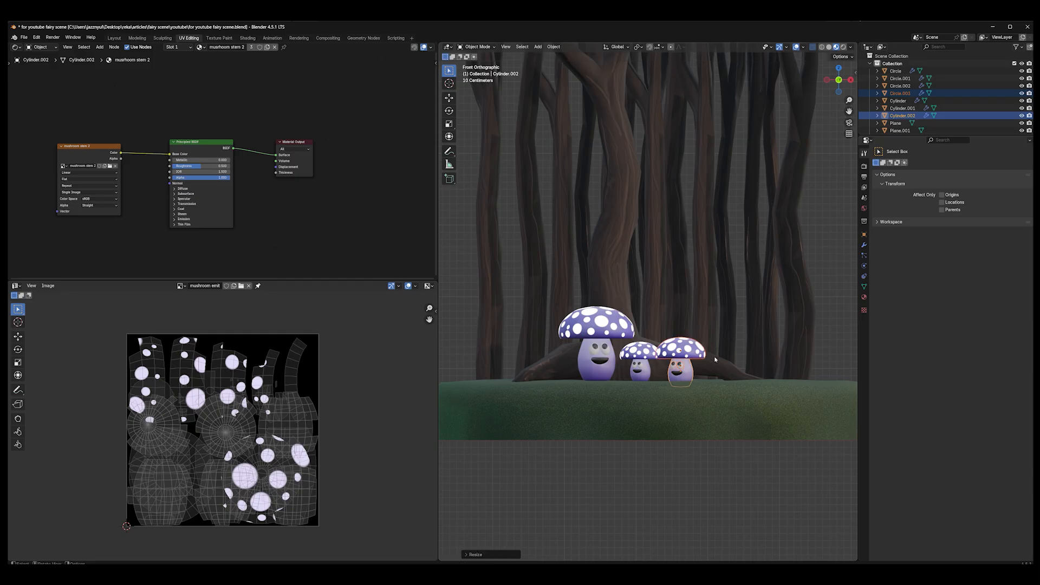
pyautogui.press('g')
pyautogui.press('z')
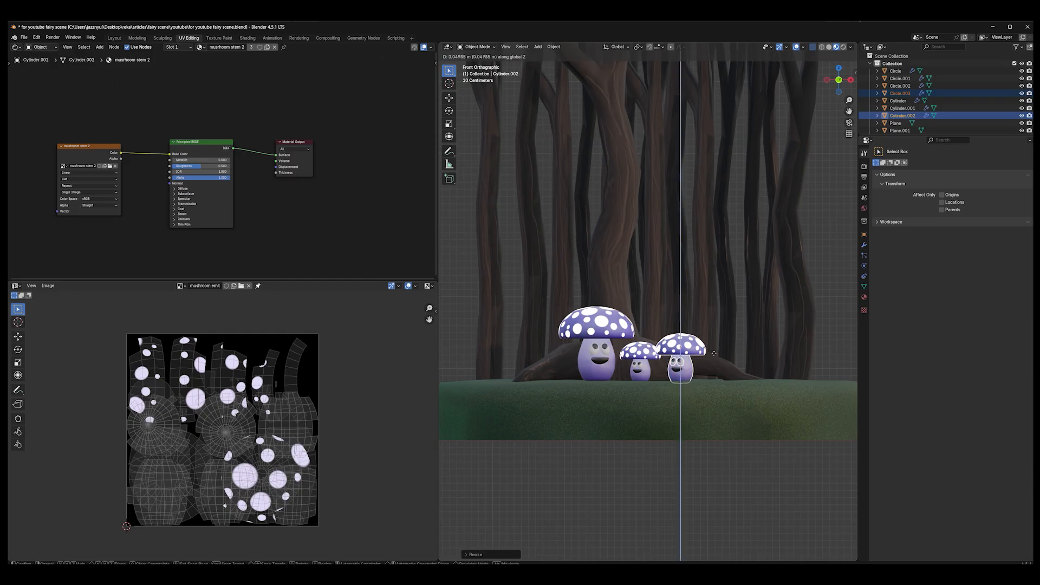
pyautogui.click(720, 354)
# Scale the middle mushroom's cap and stem down to about 0.72 and move it down onto the ground nearer the large mushroom
pyautogui.click(640, 347)
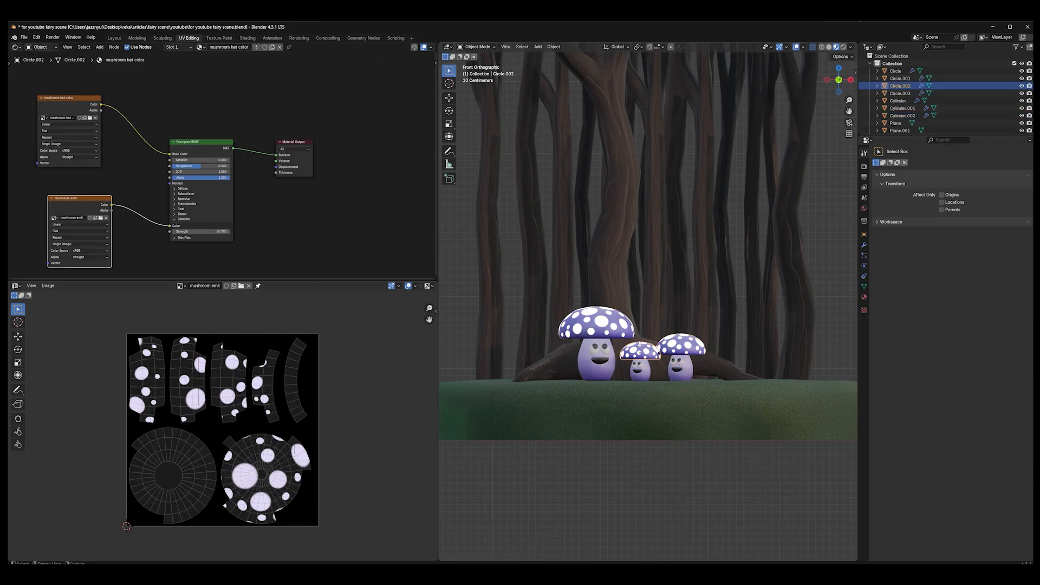
pyautogui.keyDown('shift'); pyautogui.click(641, 365); pyautogui.keyUp('shift')
pyautogui.press('g')
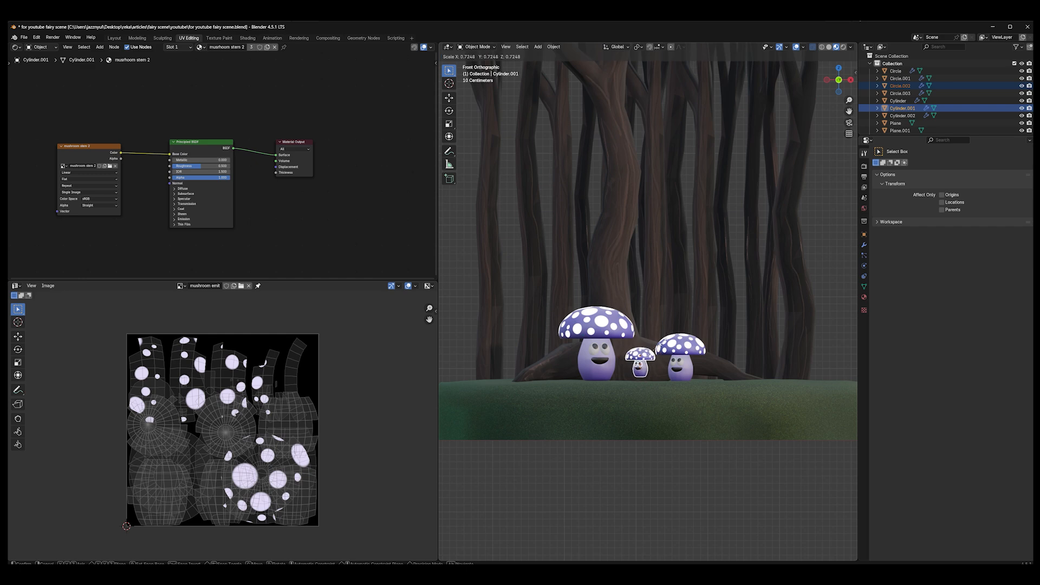
pyautogui.click(662, 342)
pyautogui.press('g')
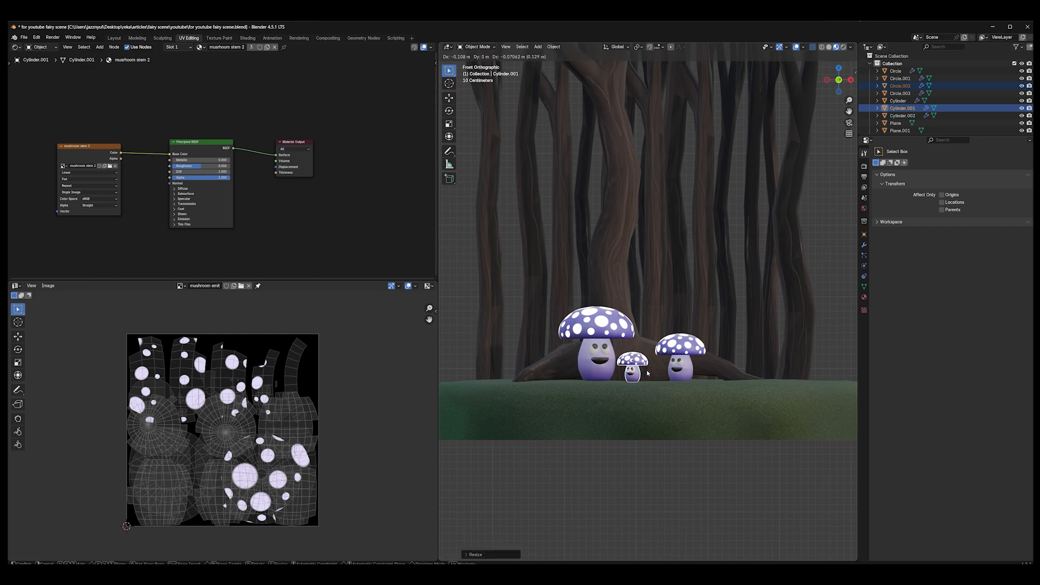
pyautogui.click(647, 371)
# Move the outer mushroom's cap and stem closer to the smallest one, and switch the viewport to rendered shading
pyautogui.click(679, 347)
pyautogui.keyDown('shift'); pyautogui.click(677, 369); pyautogui.keyUp('shift')
pyautogui.press('g')
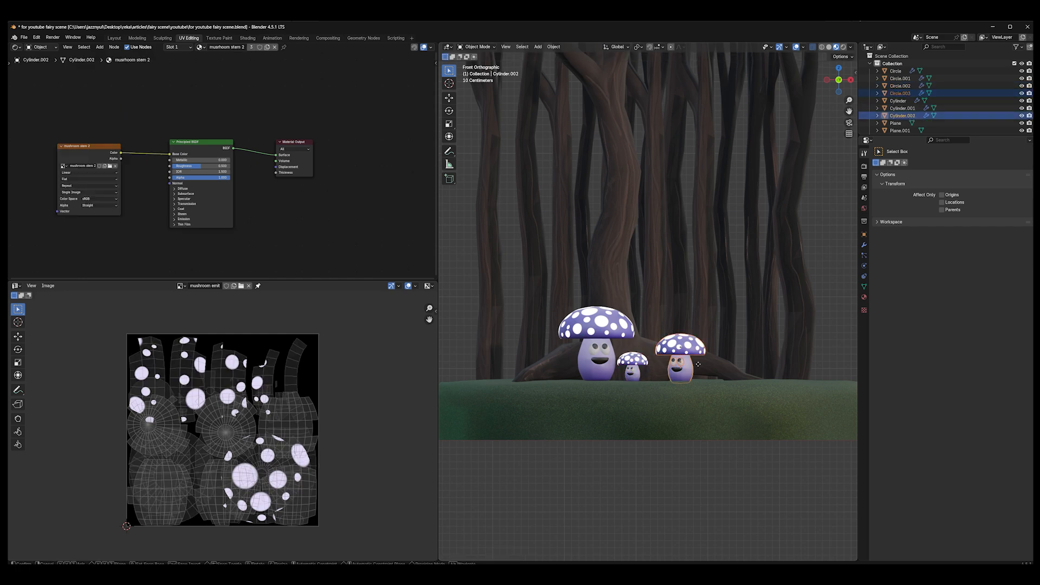
pyautogui.click(693, 368)
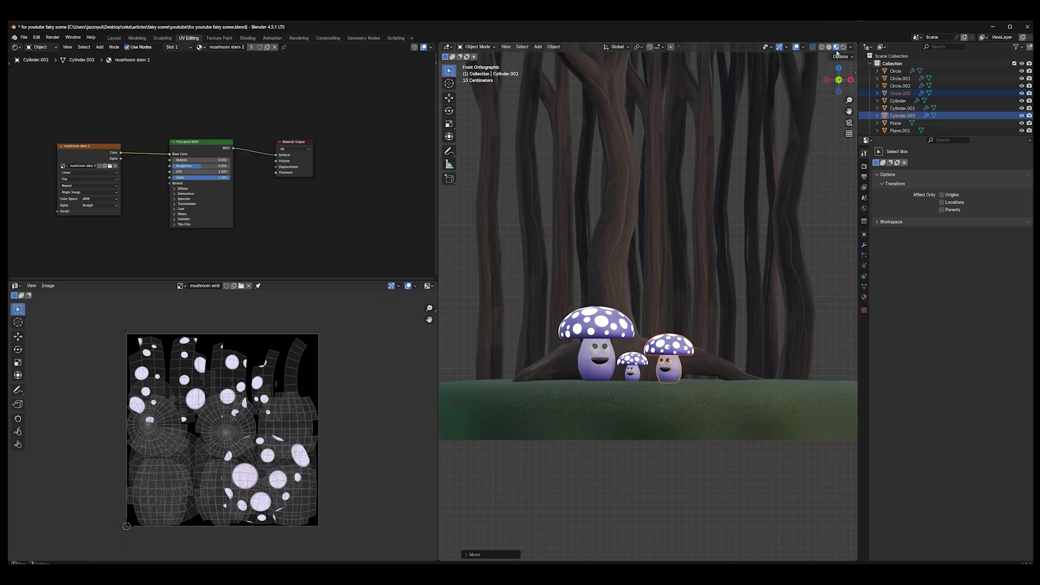
pyautogui.click(844, 48)
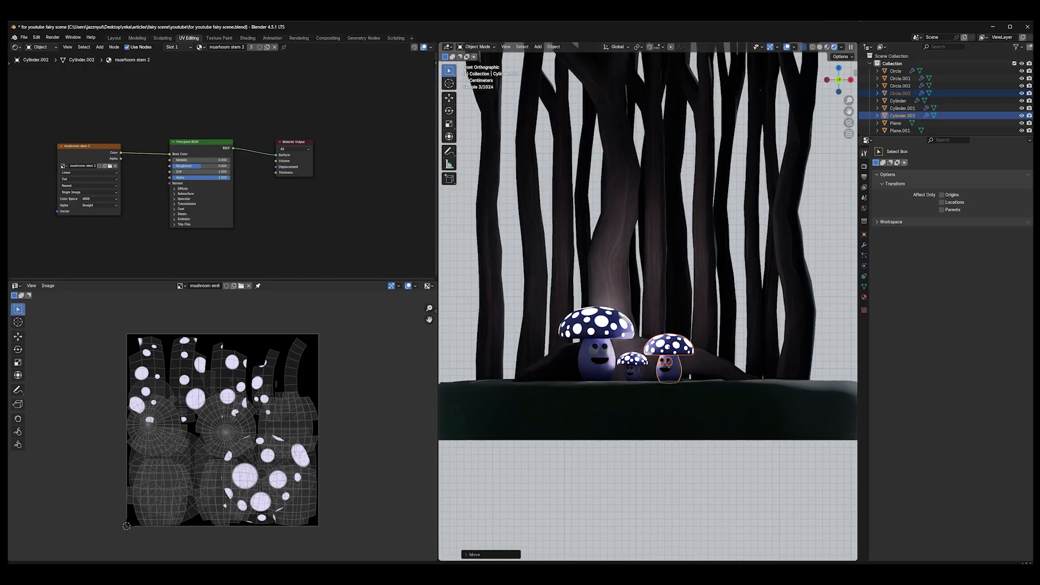